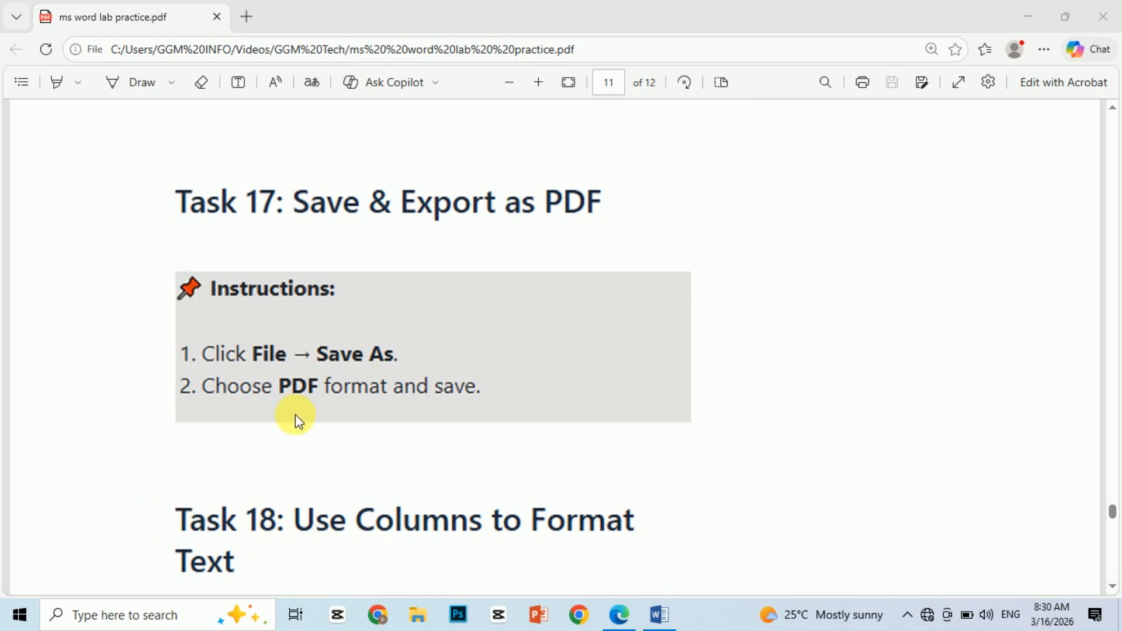
Review the instructions for Tasks 16 to 20 in the Word lab practice PDF, ending at Task 16 on inserting a hyperlink.
scroll(536, 306, up, 10)
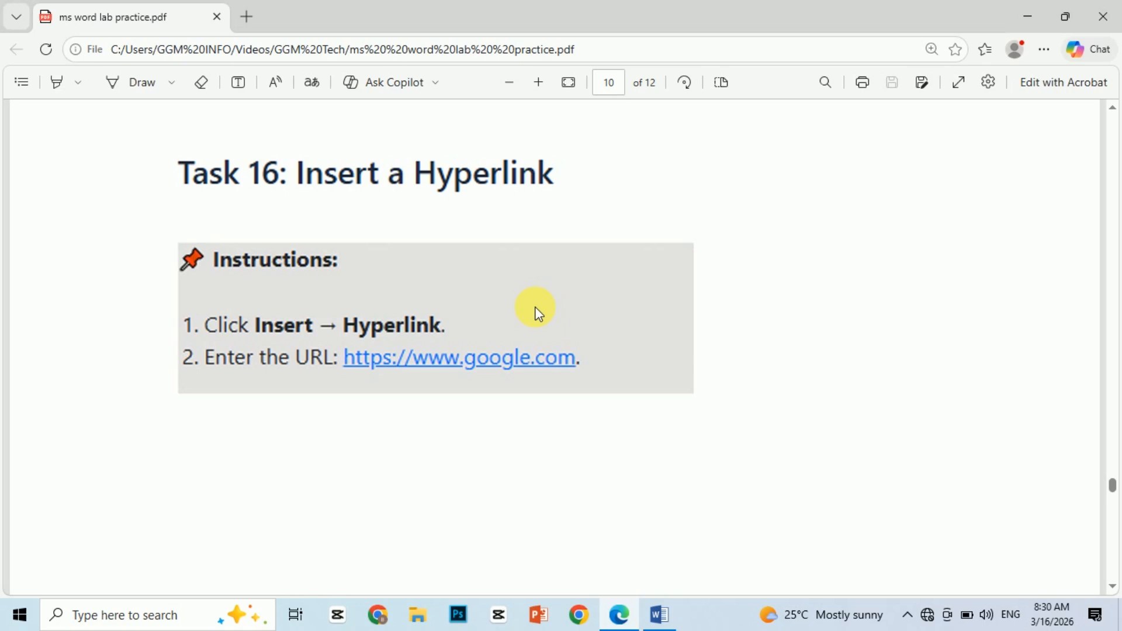
scroll(537, 310, down, 10)
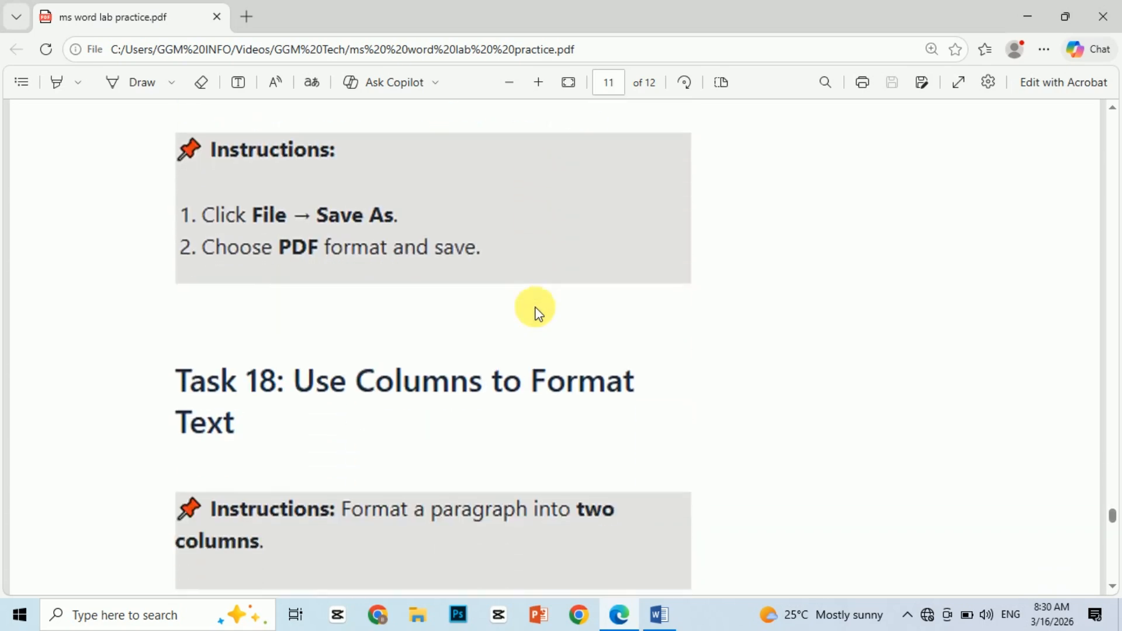
scroll(526, 246, up, 3)
scroll(468, 349, down, 4)
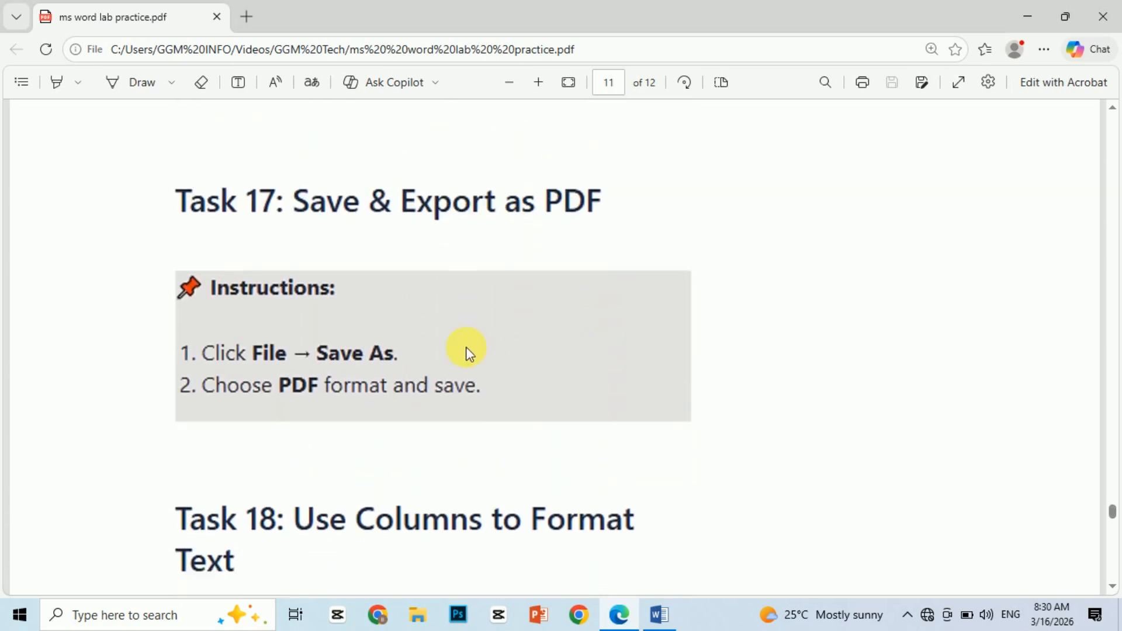
scroll(467, 351, down, 1)
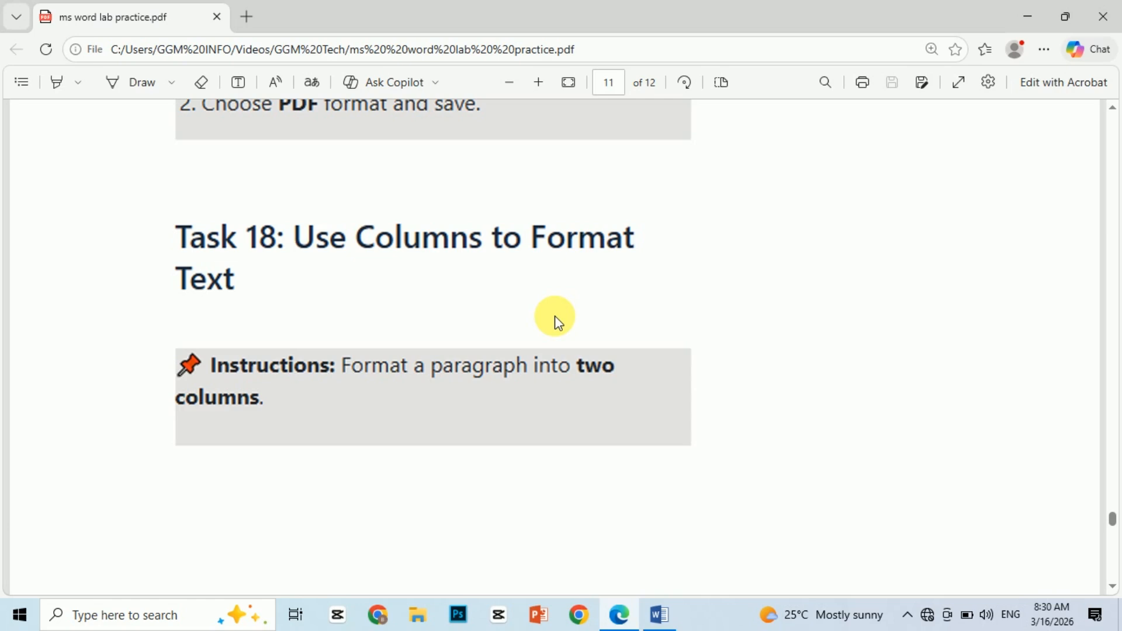
scroll(555, 316, down, 10)
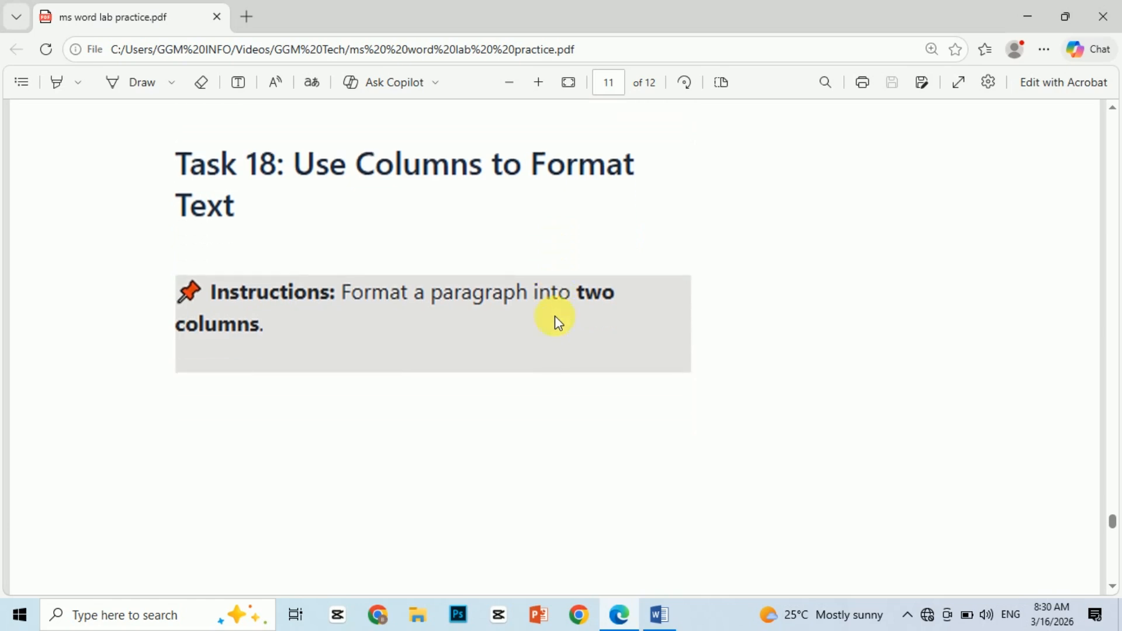
scroll(555, 316, down, 2)
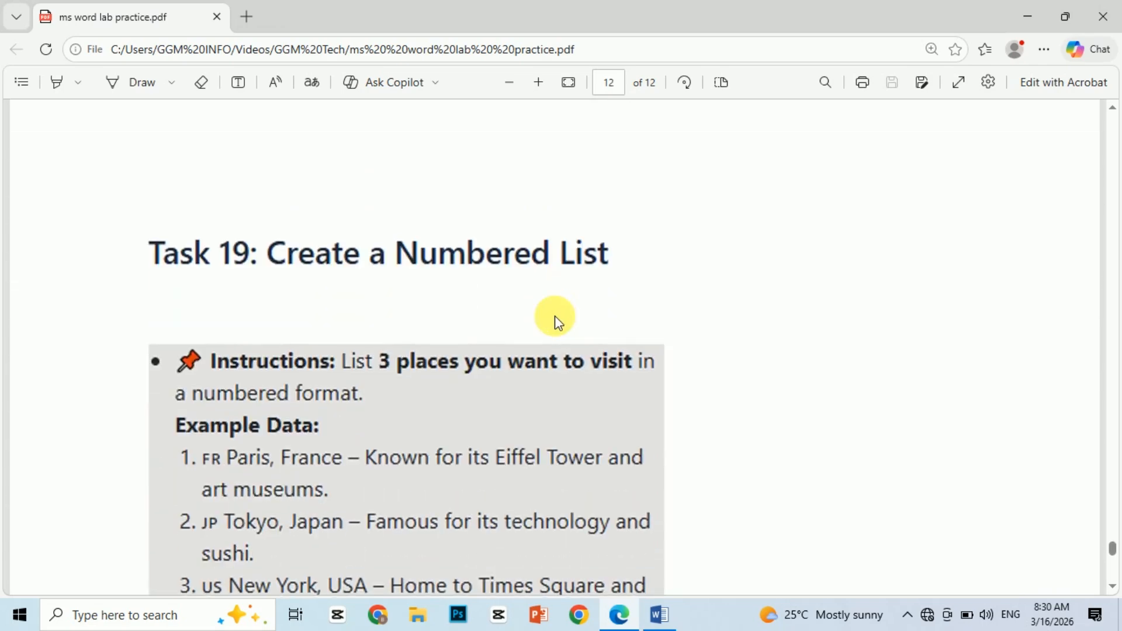
scroll(421, 290, down, 10)
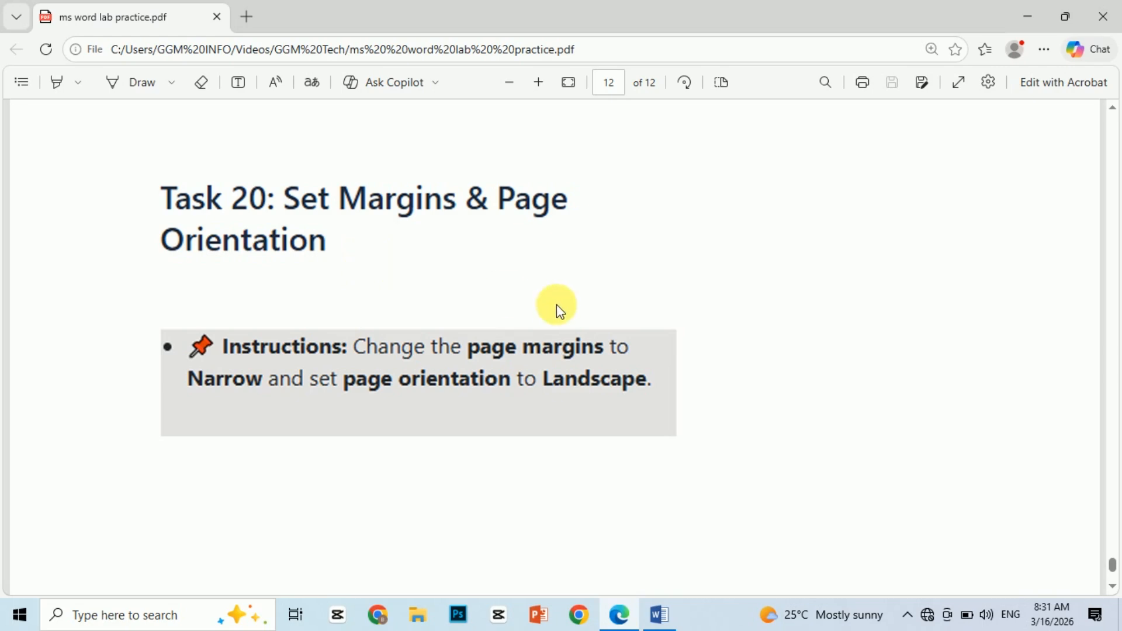
scroll(558, 309, up, 15)
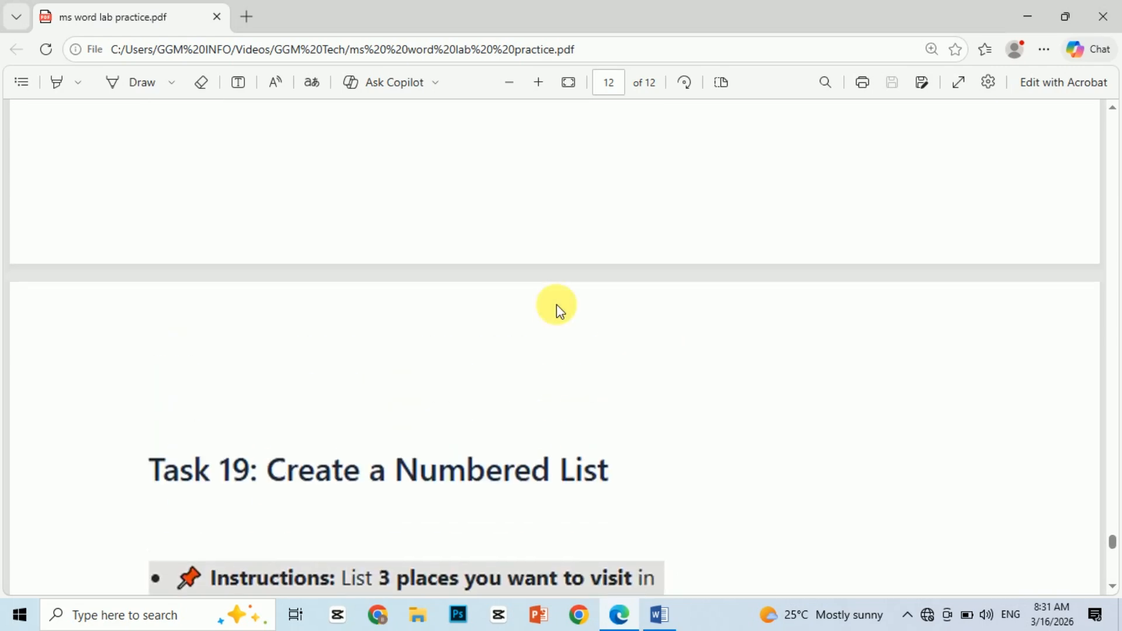
scroll(560, 309, up, 15)
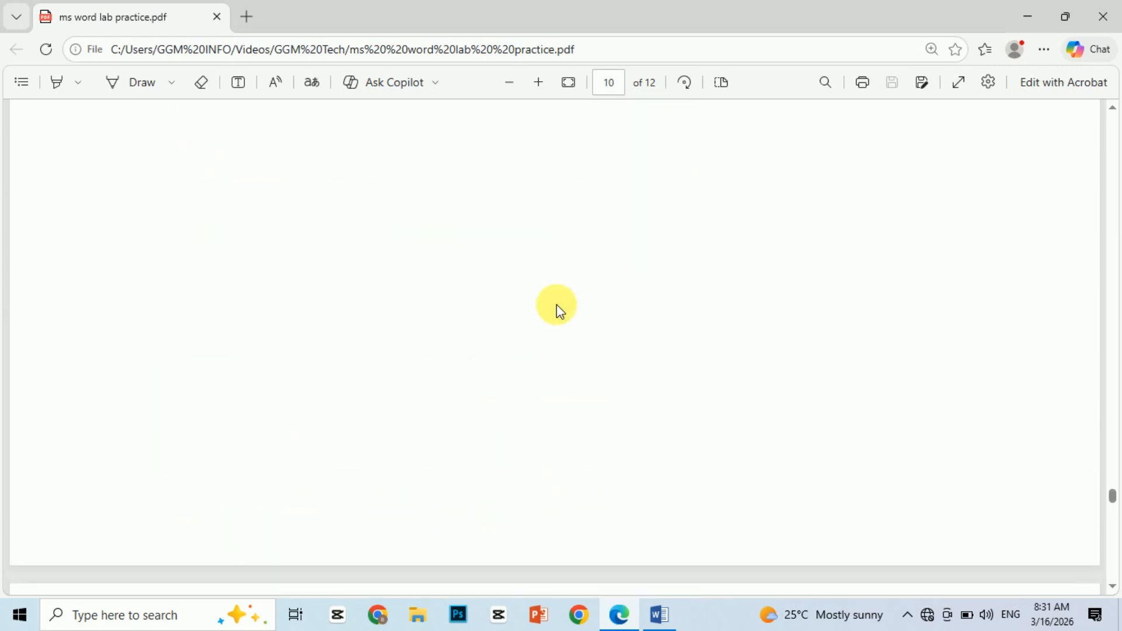
scroll(558, 309, up, 3)
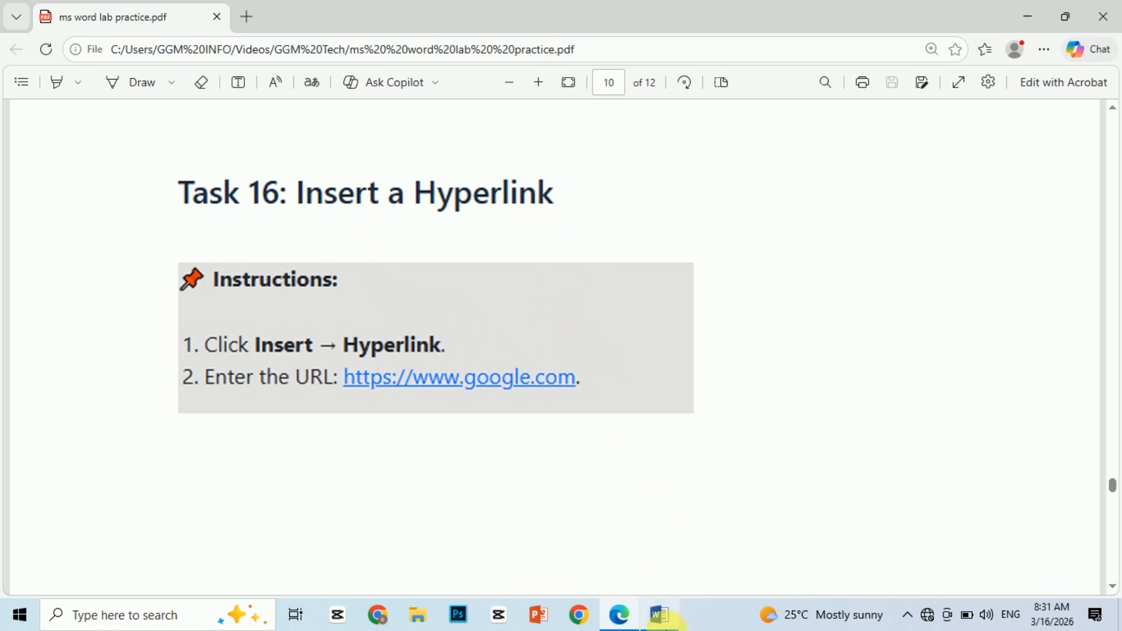
Switch to the word practice document in Word and bring up the insertion commands.
click(658, 618)
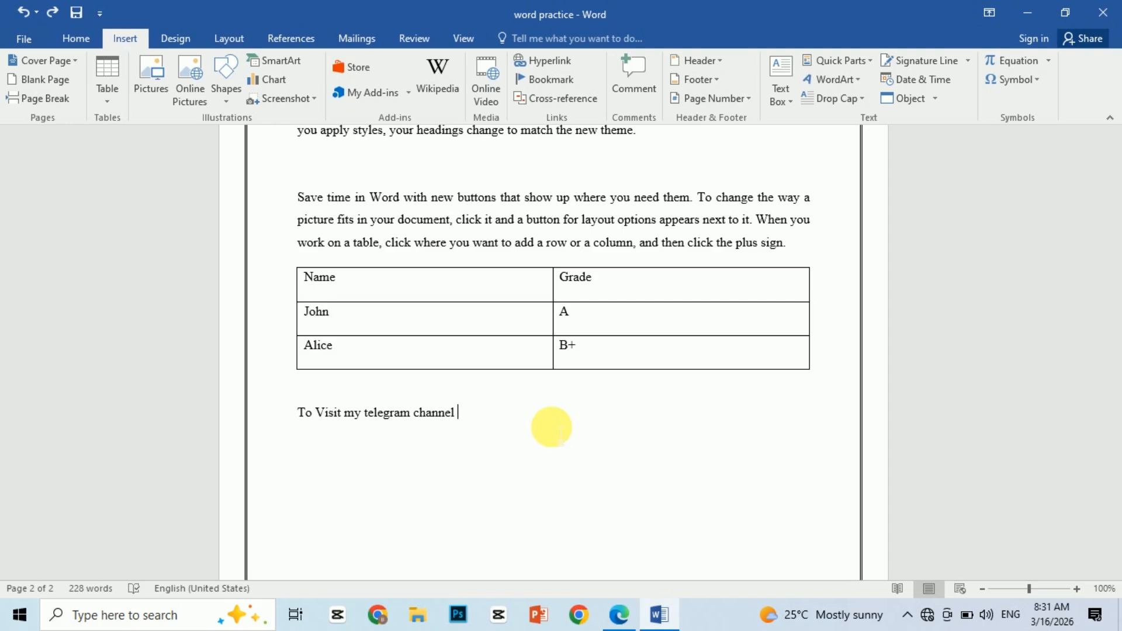
click(75, 41)
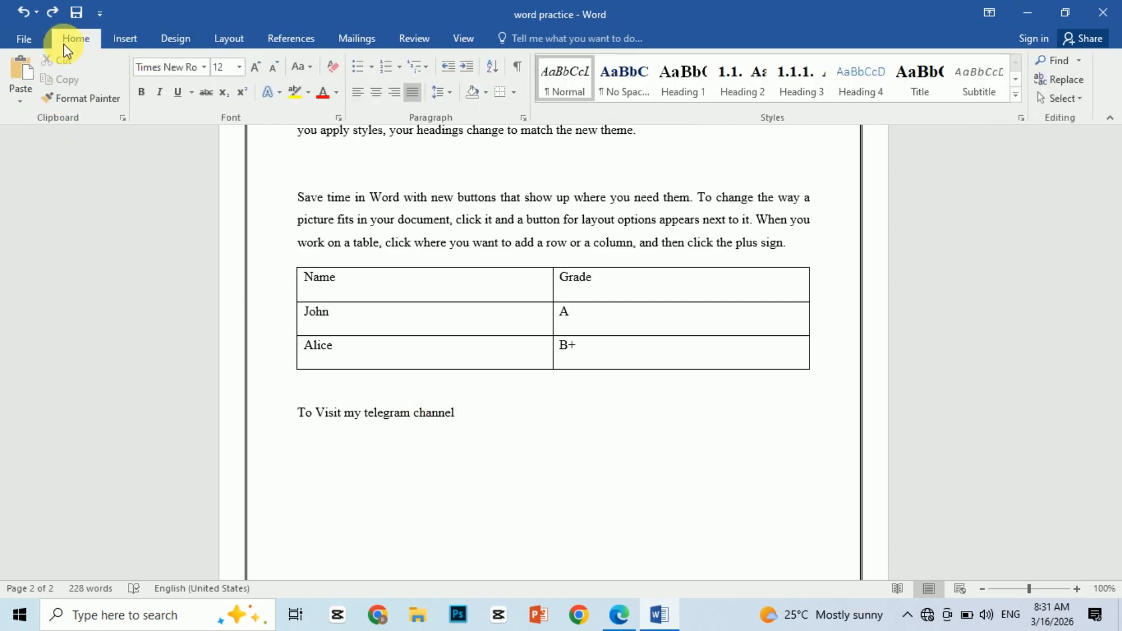
click(130, 42)
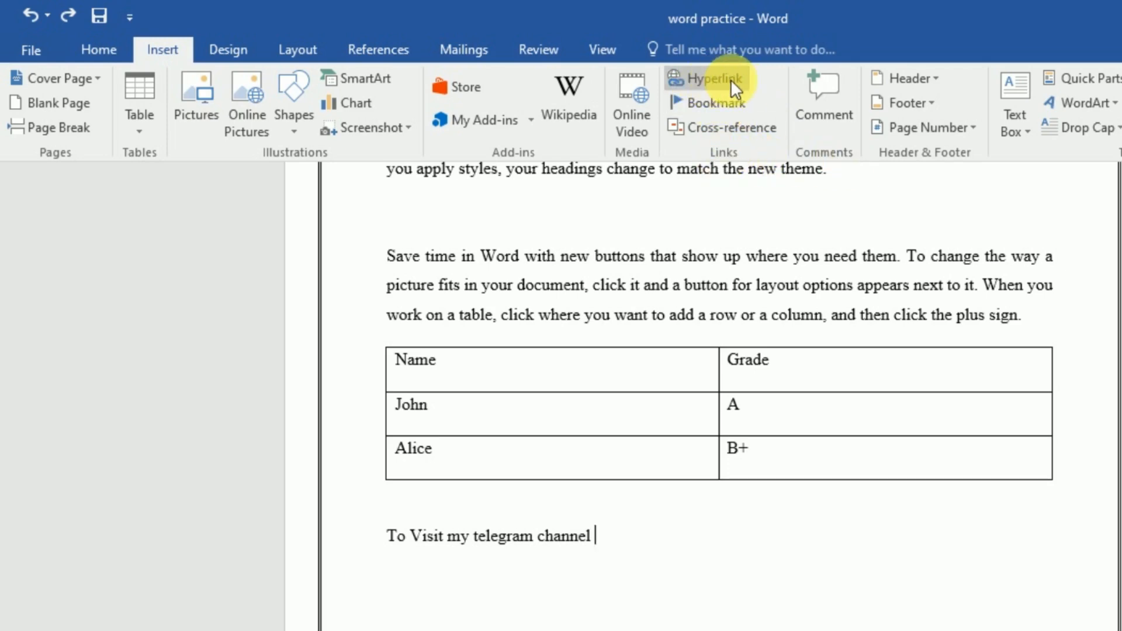
click(700, 76)
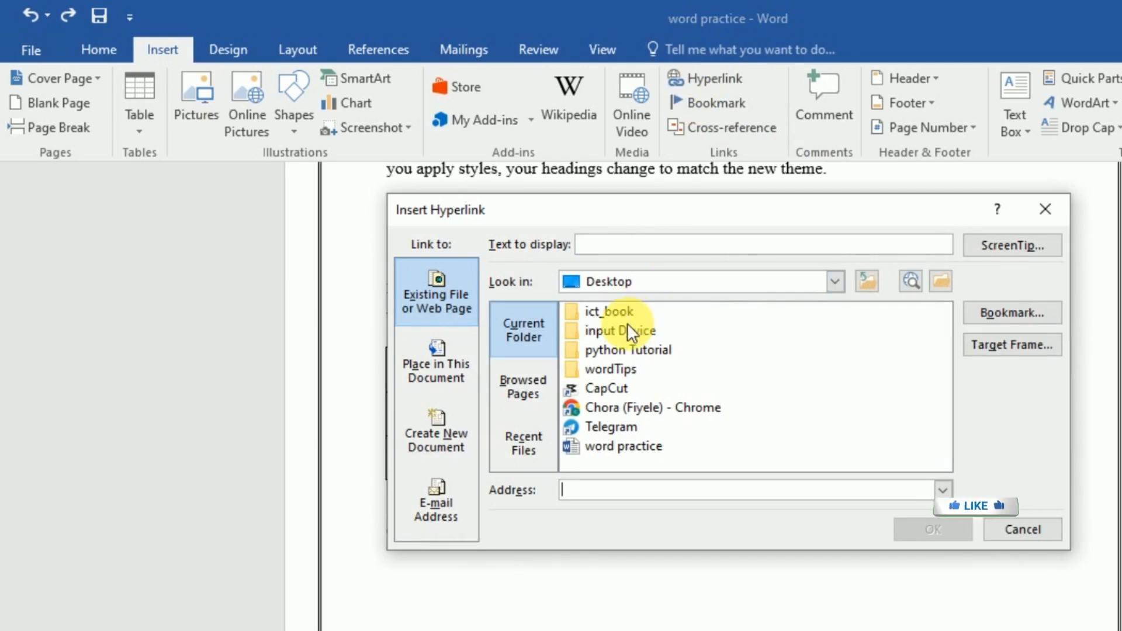
click(567, 499)
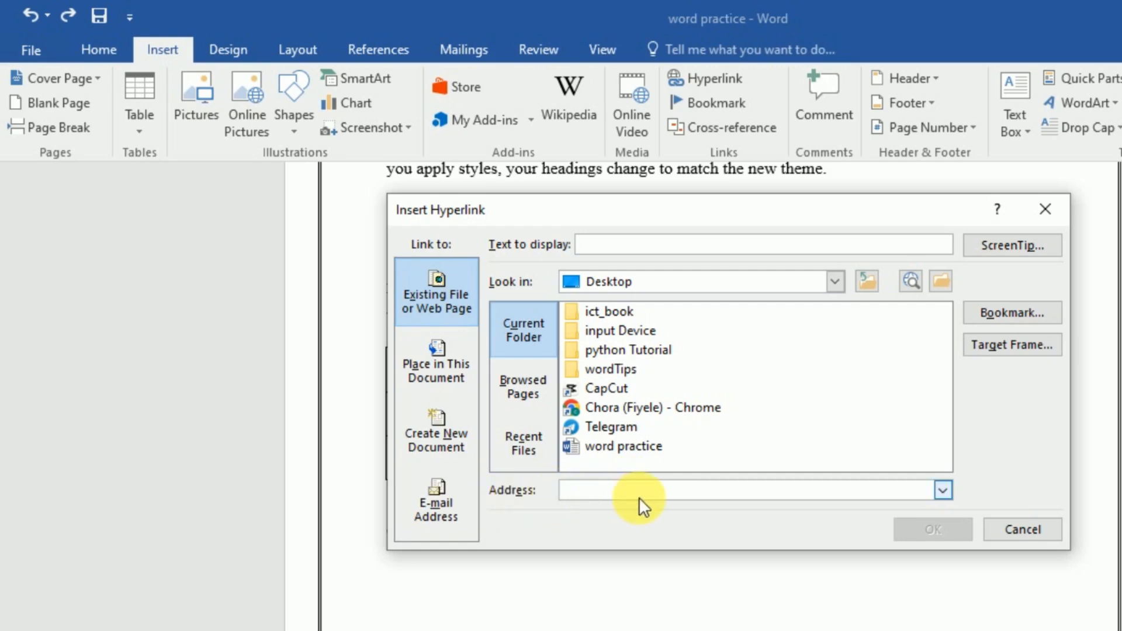
text(https://t.me/ggmtech)
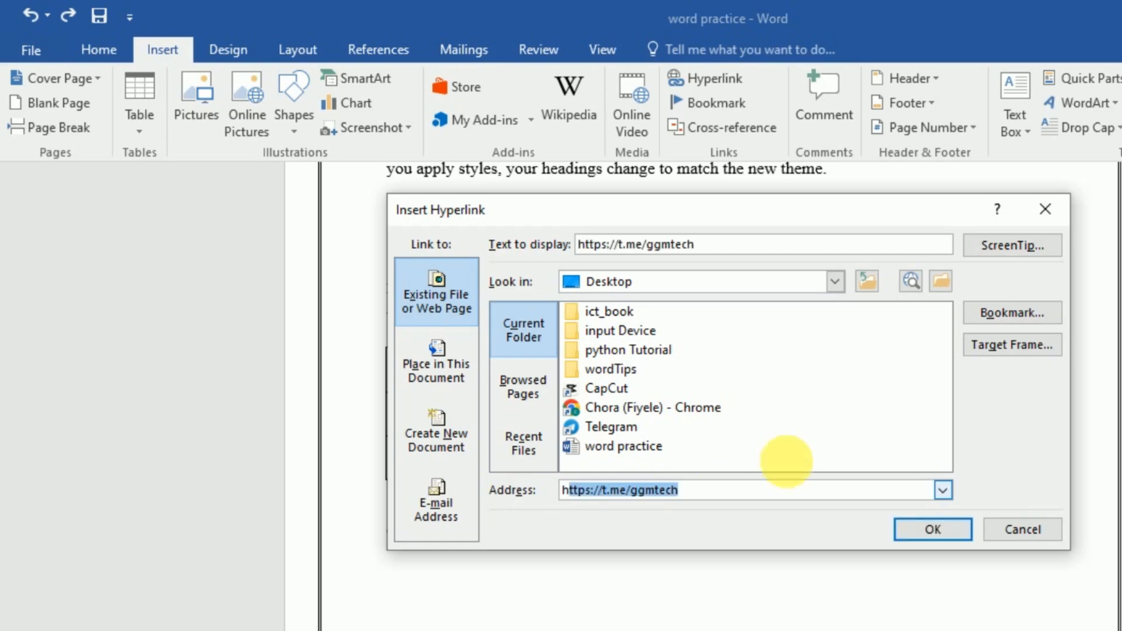
click(718, 495)
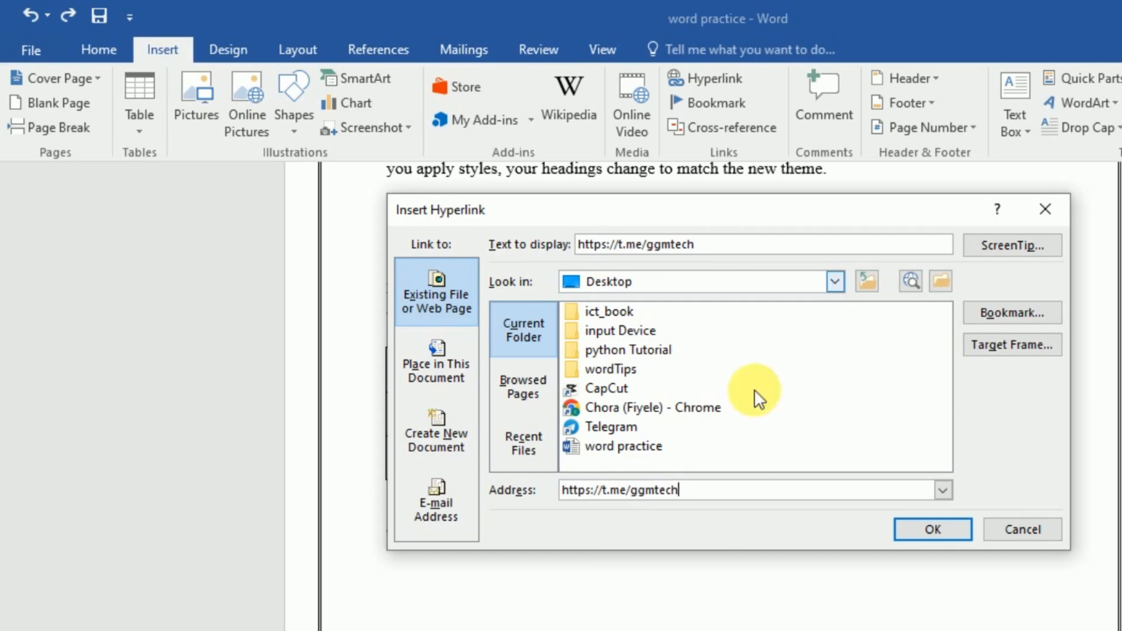
click(925, 527)
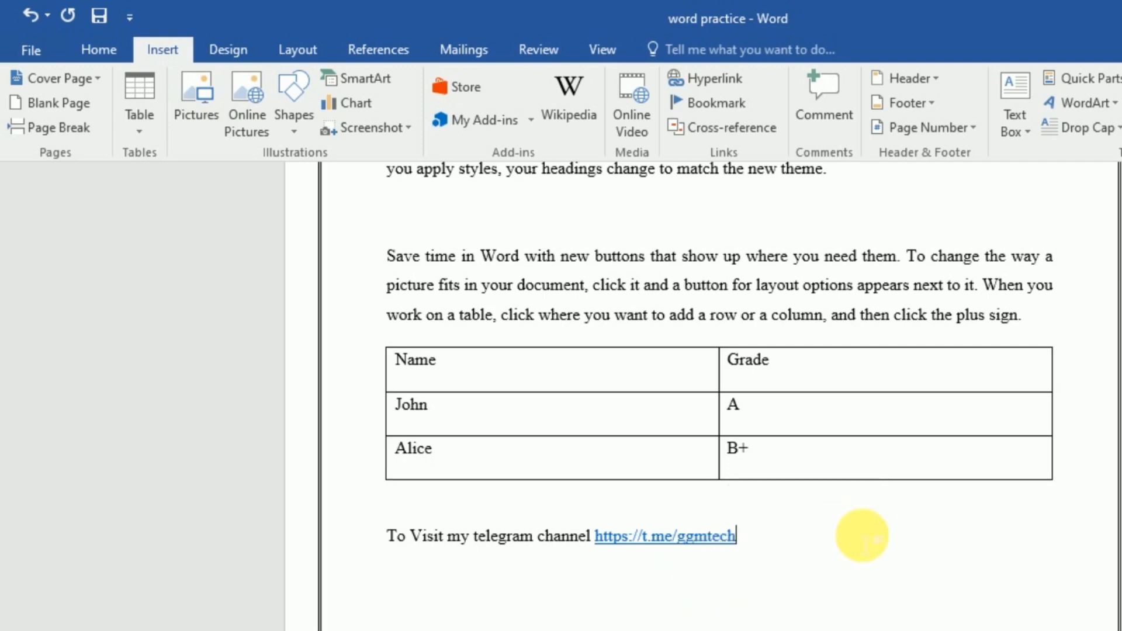
key(ctrl+z)
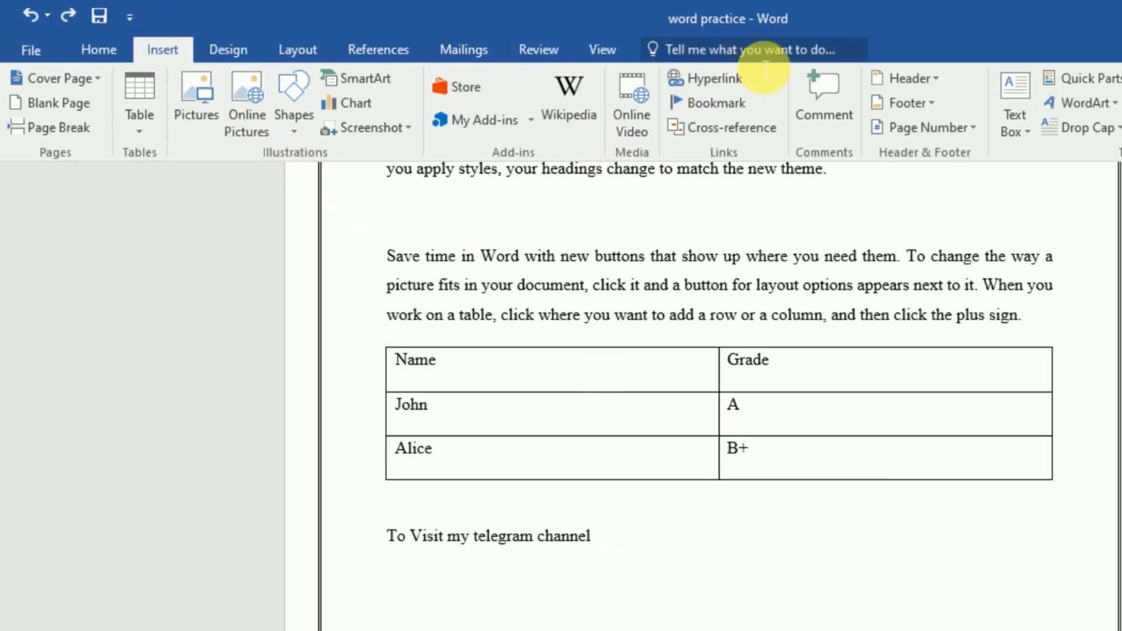
click(714, 78)
text(https://t.me/ggmtech)
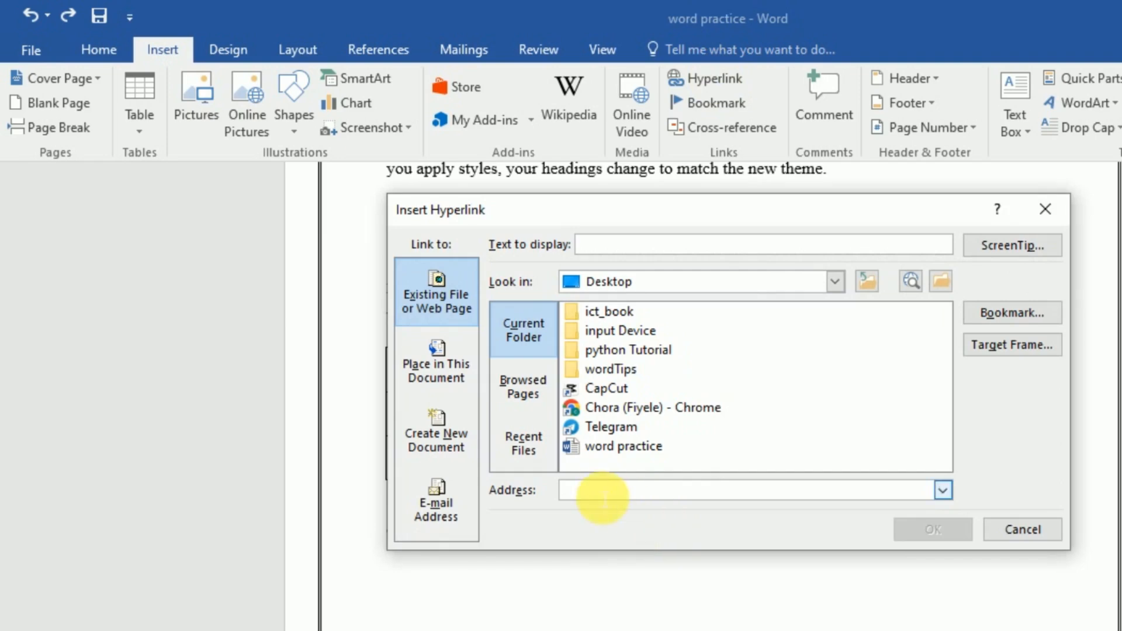
drag(679, 489, 574, 490)
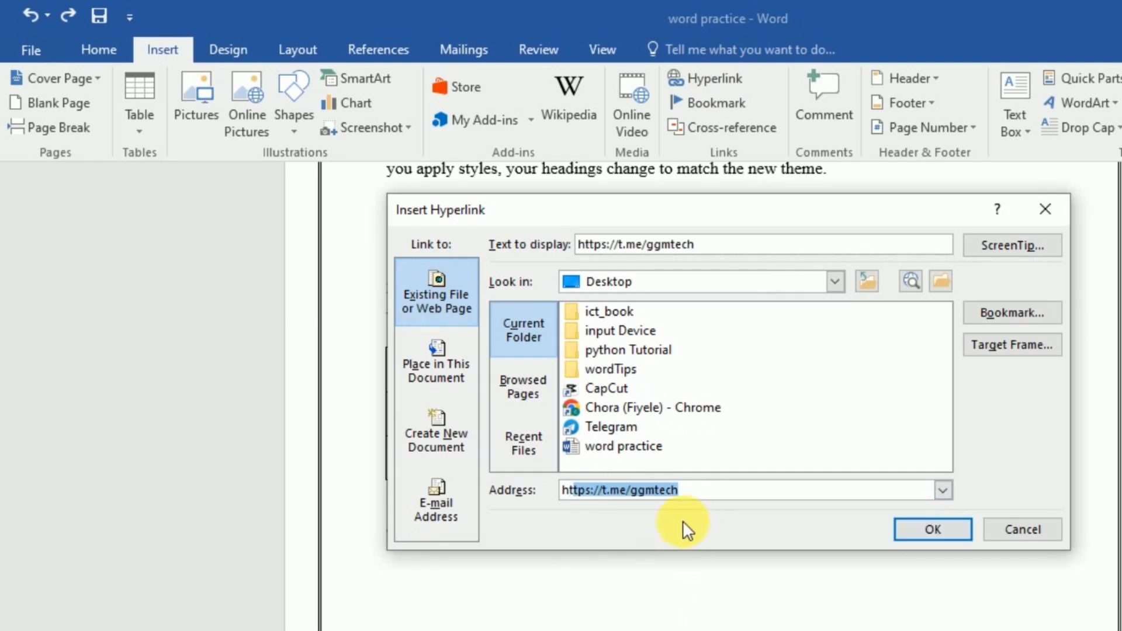
click(752, 494)
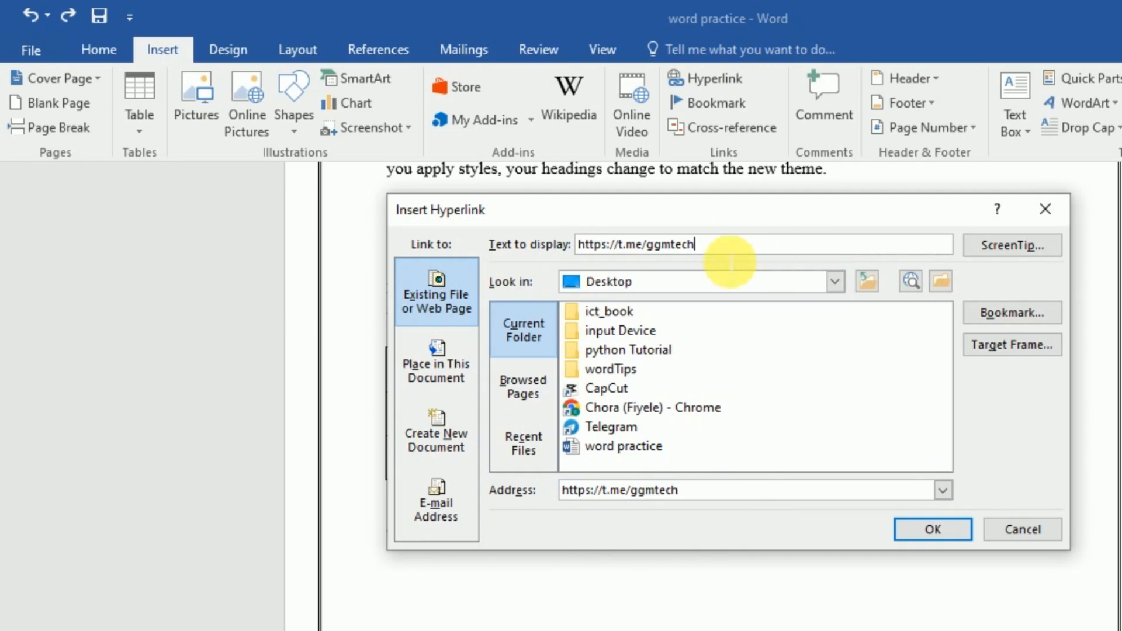
drag(724, 245, 380, 247)
key(BackSpace)
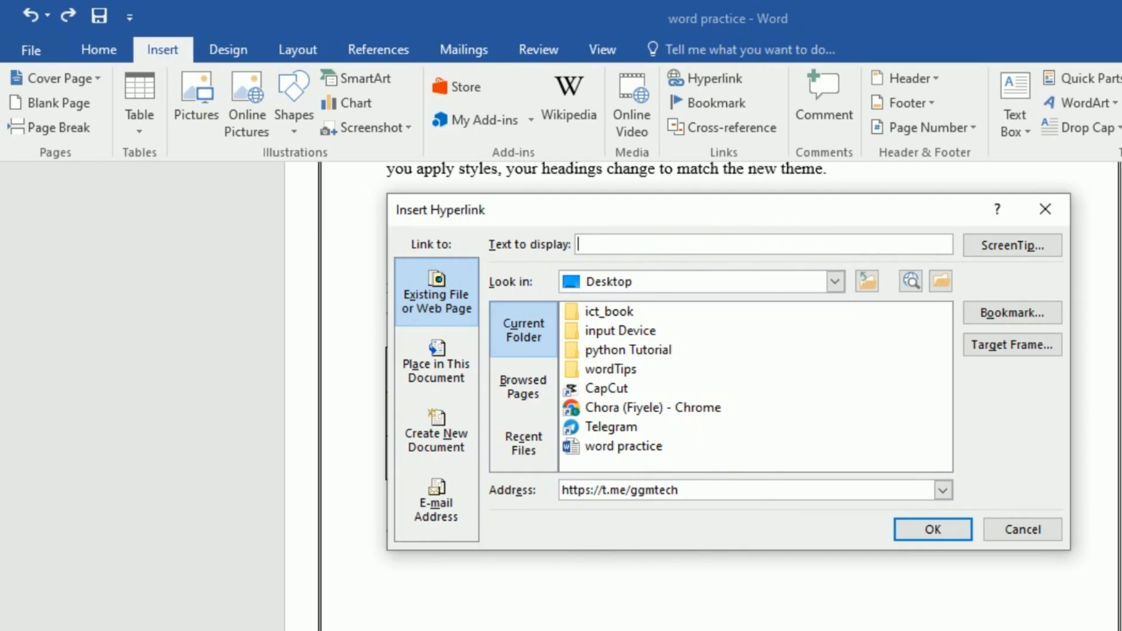
text(Clicke Here)
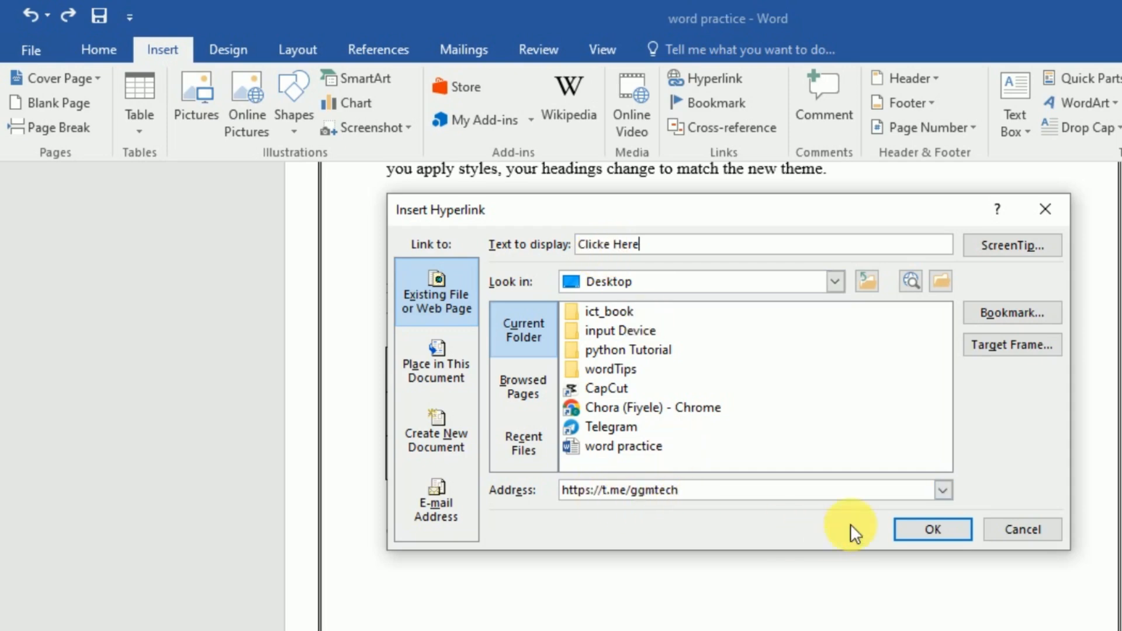
click(927, 532)
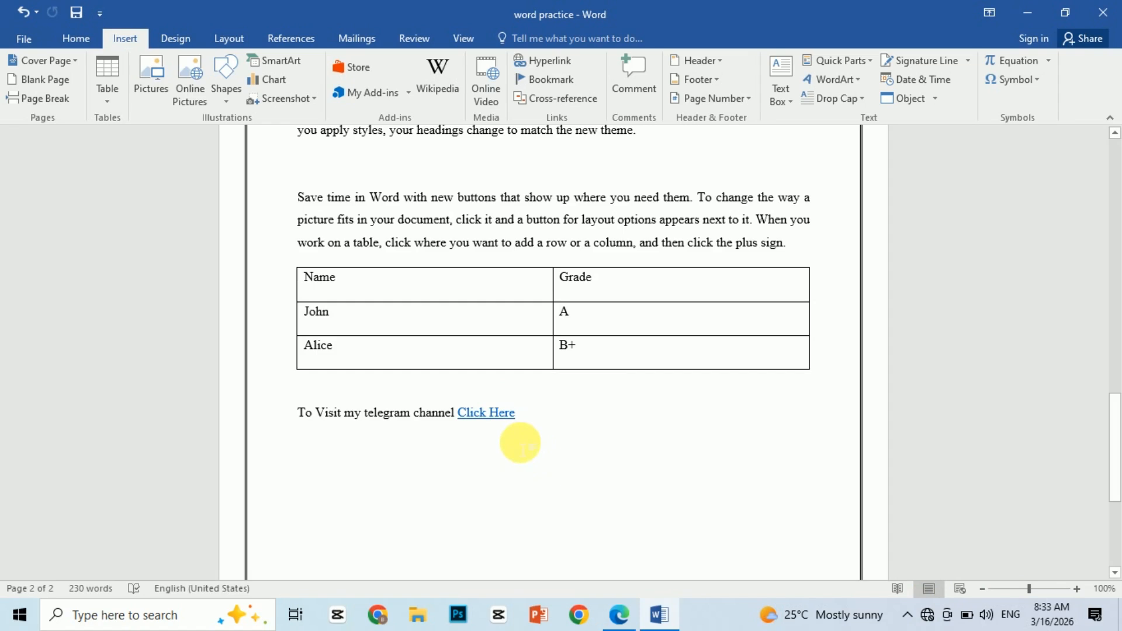
ctrl+click(495, 416)
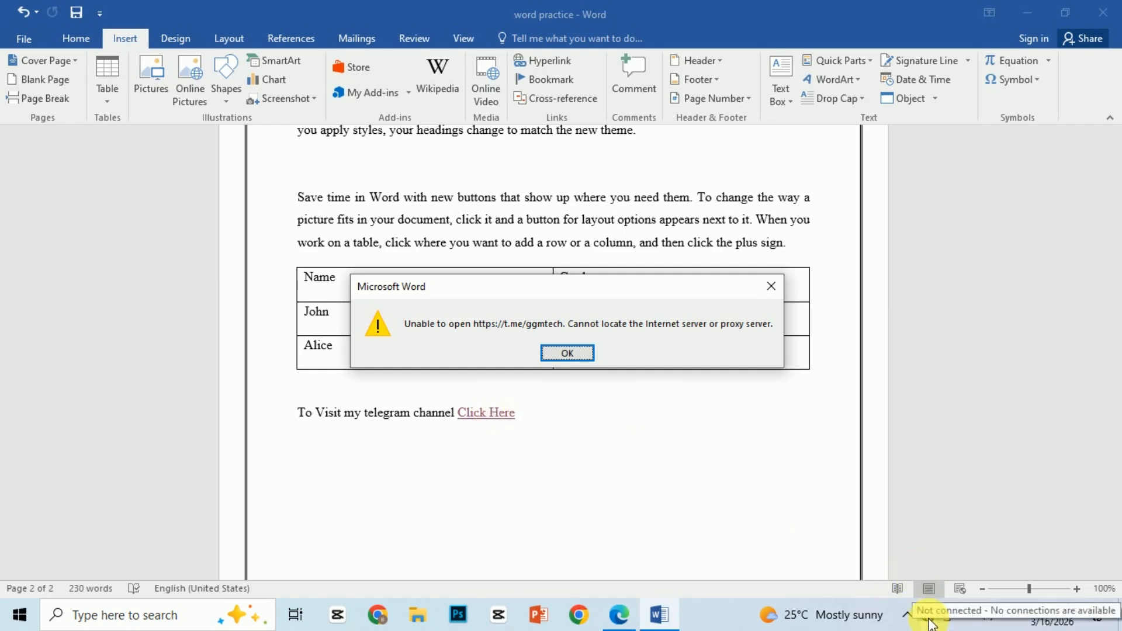
click(565, 354)
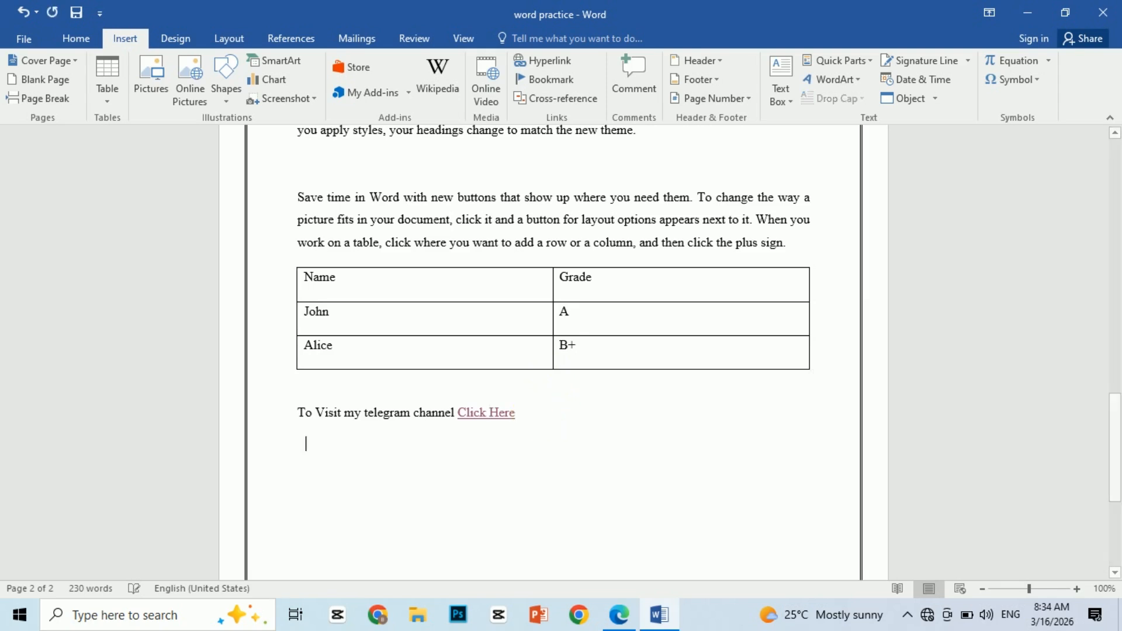
Check the Task 17 instructions on saving as PDF in the lab practice file, and return to the word practice document.
key(alt+Tab)
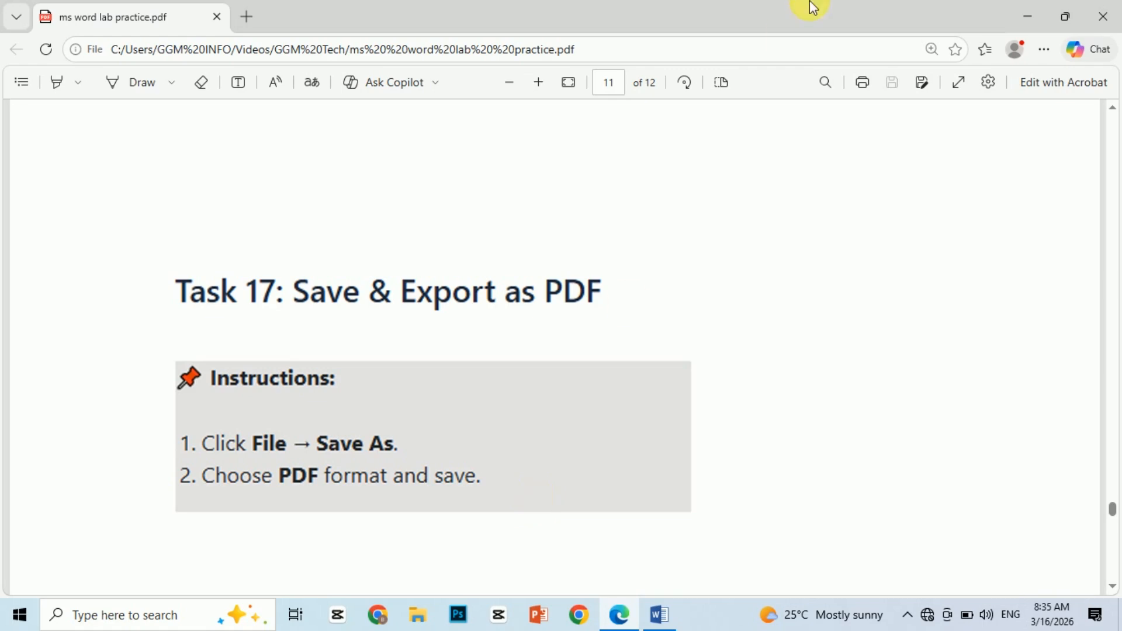
click(1026, 7)
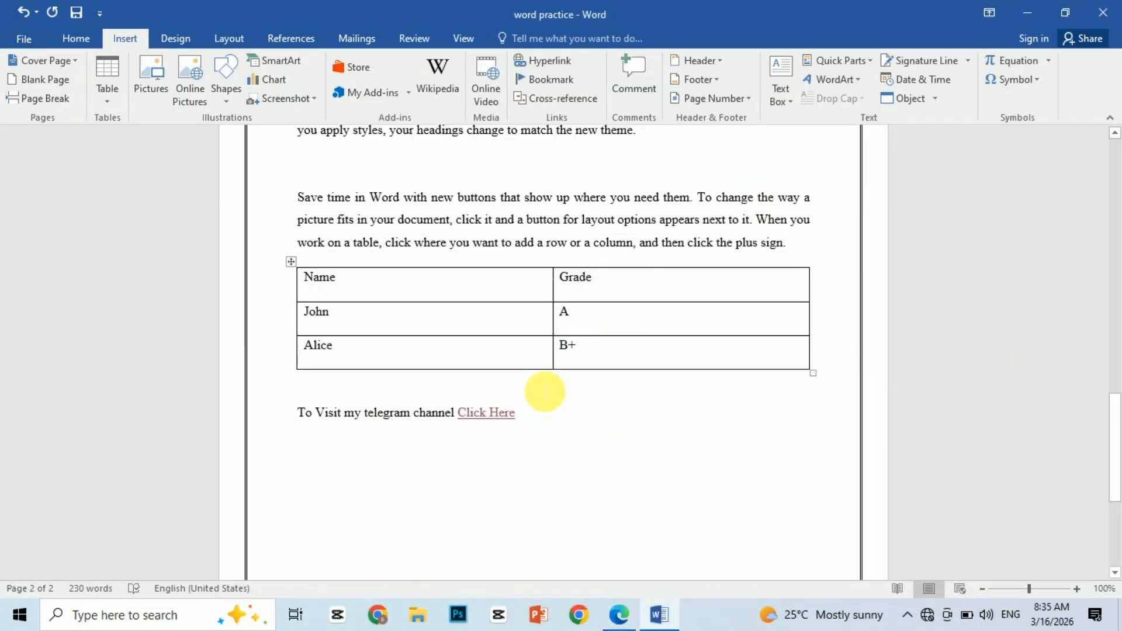
scroll(658, 474, up, 3)
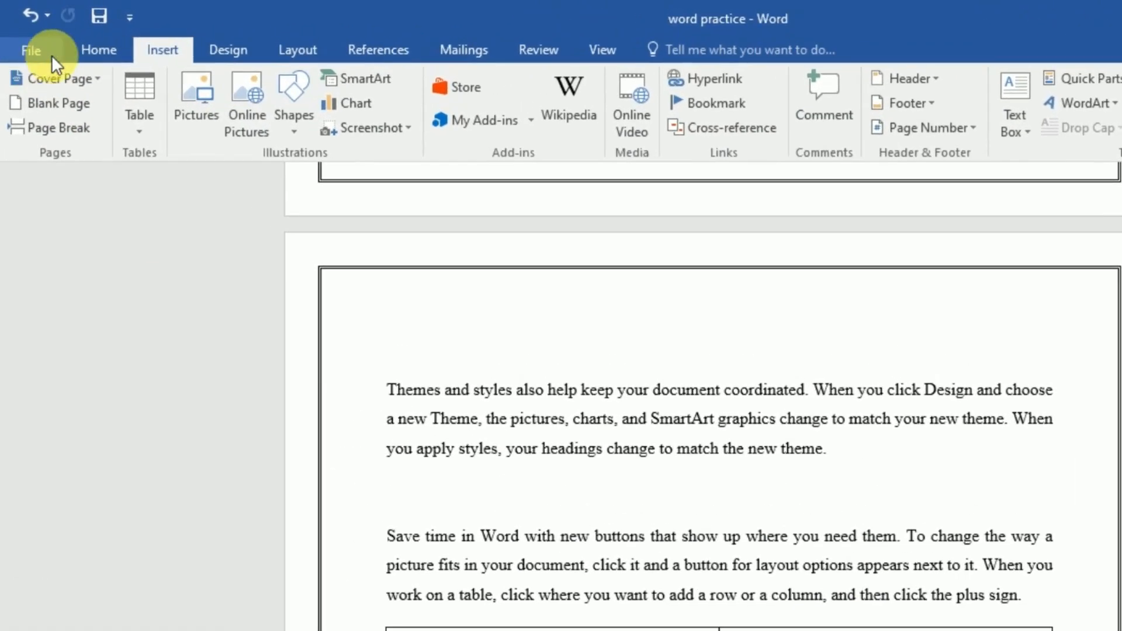
Save a copy of the document to the Desktop in PDF format under the name word practice.
click(19, 47)
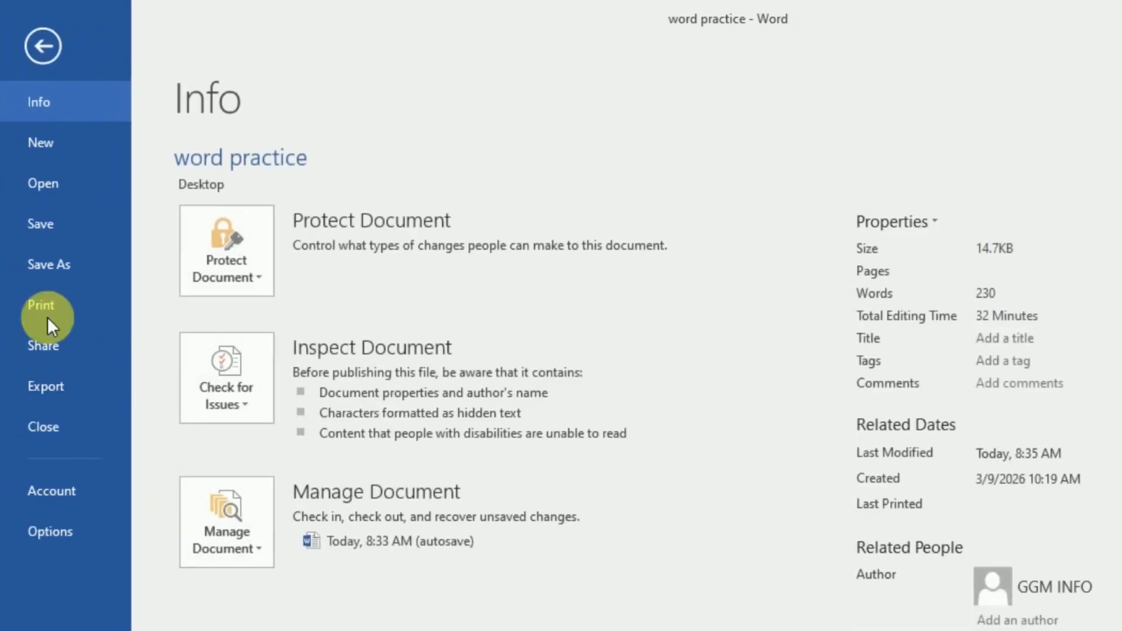
click(65, 266)
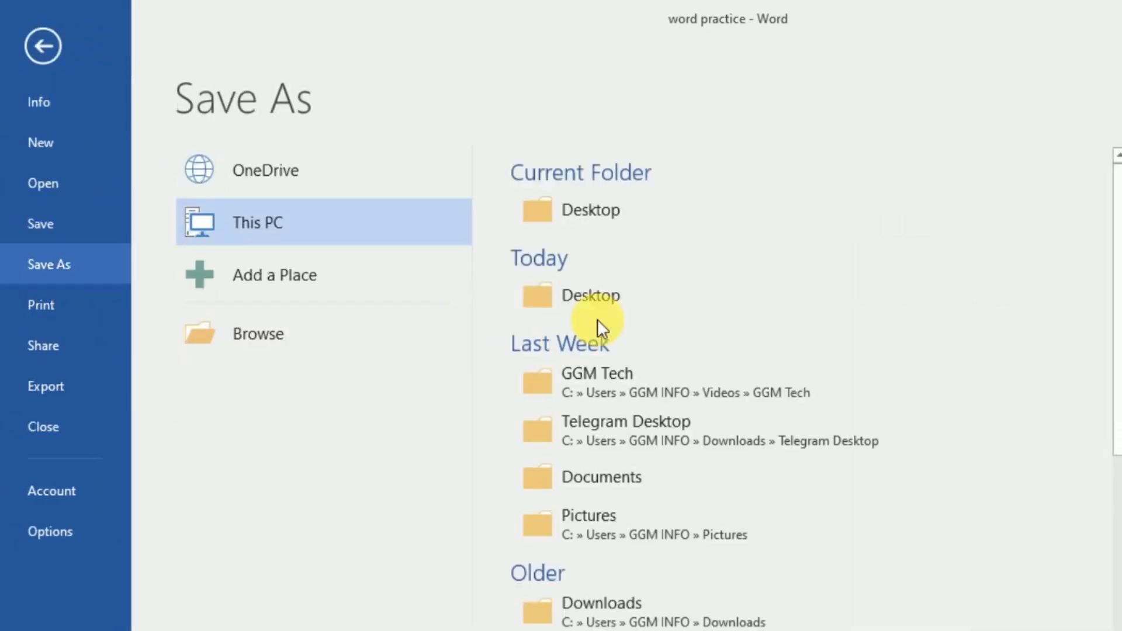
click(450, 320)
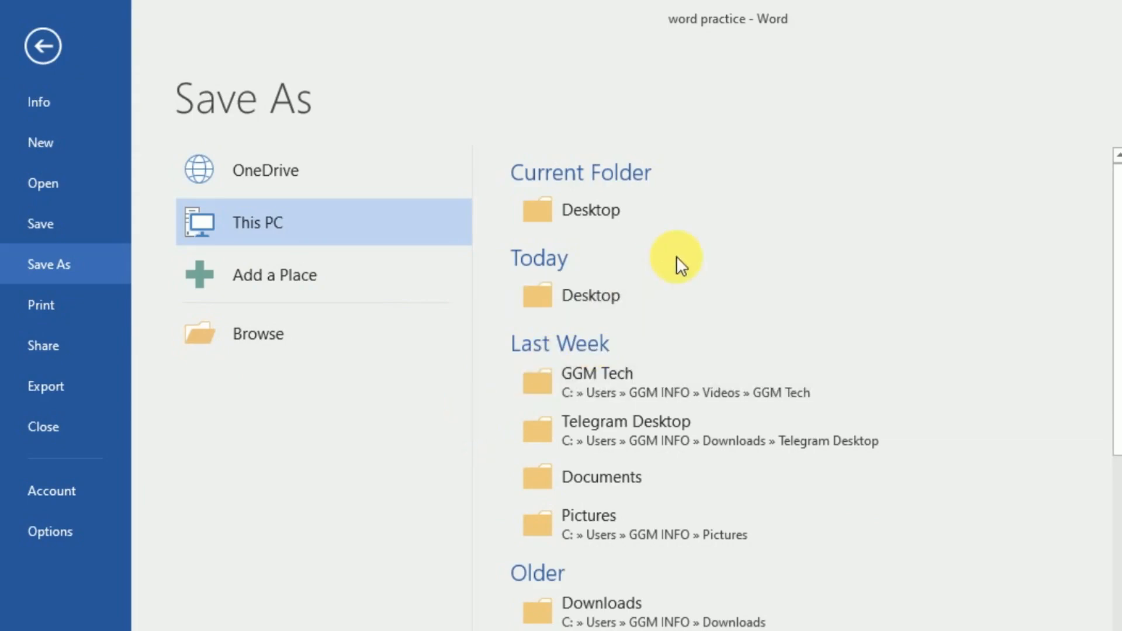
click(599, 217)
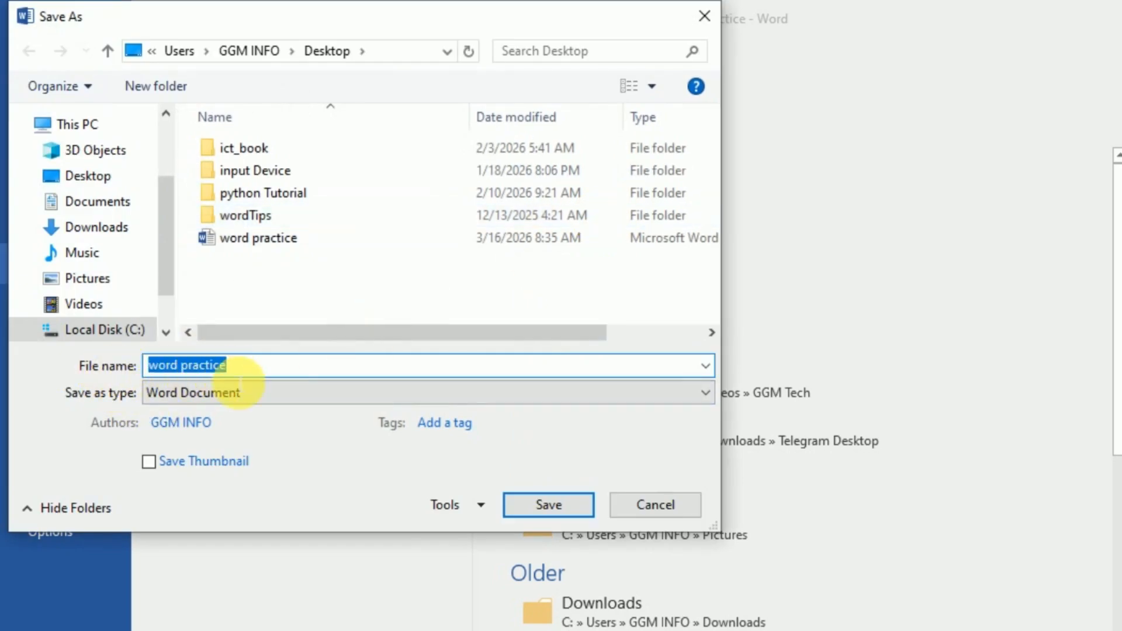
click(286, 377)
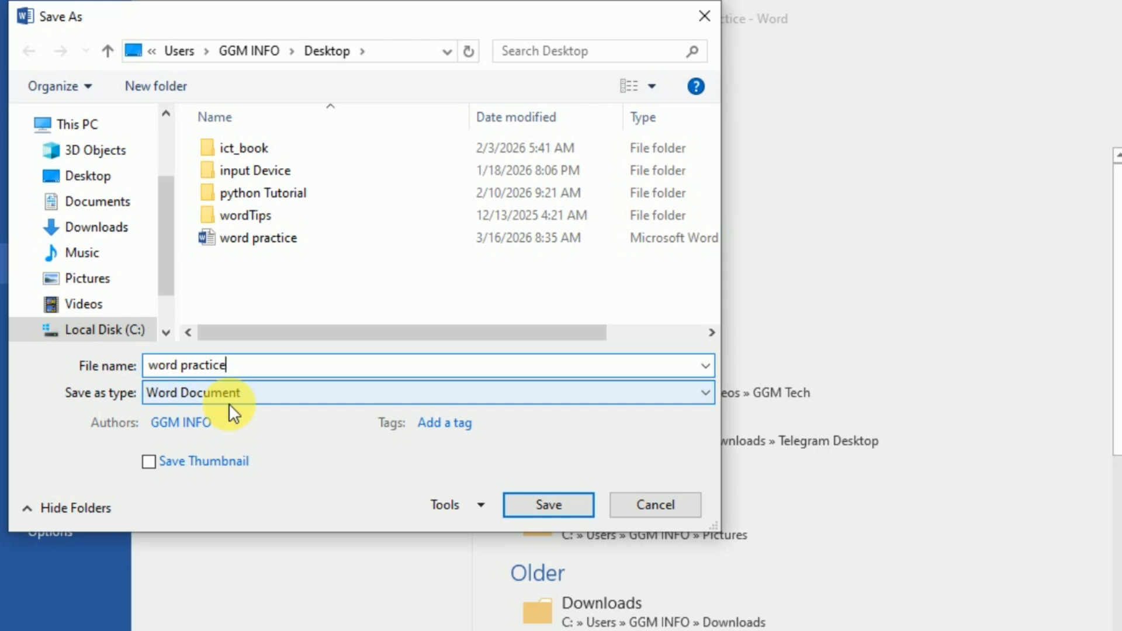
click(254, 398)
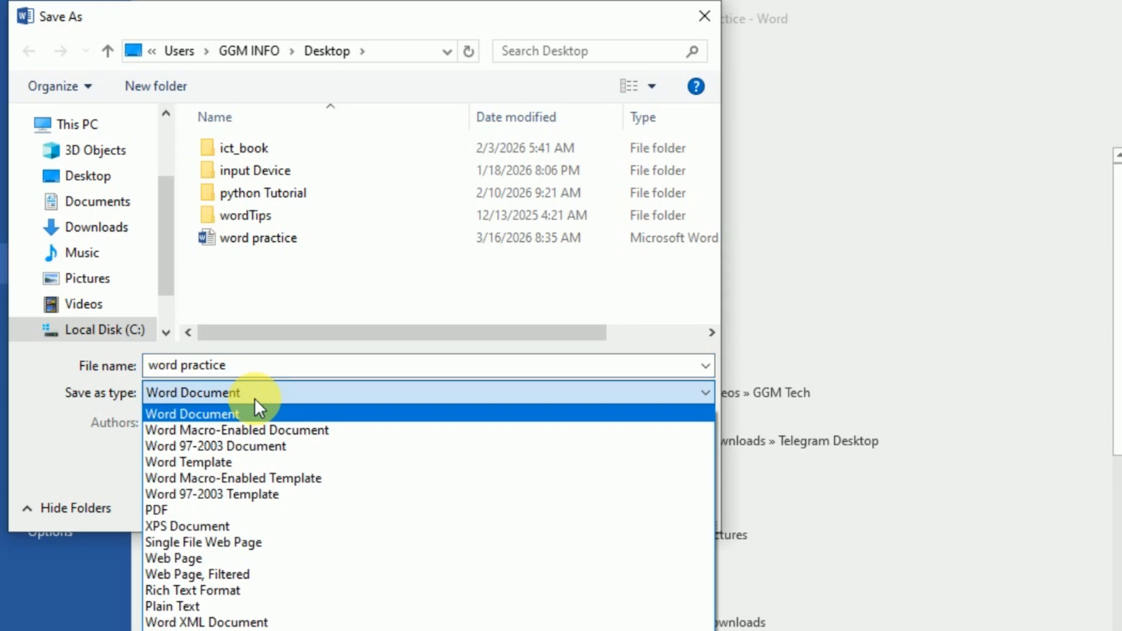
click(85, 441)
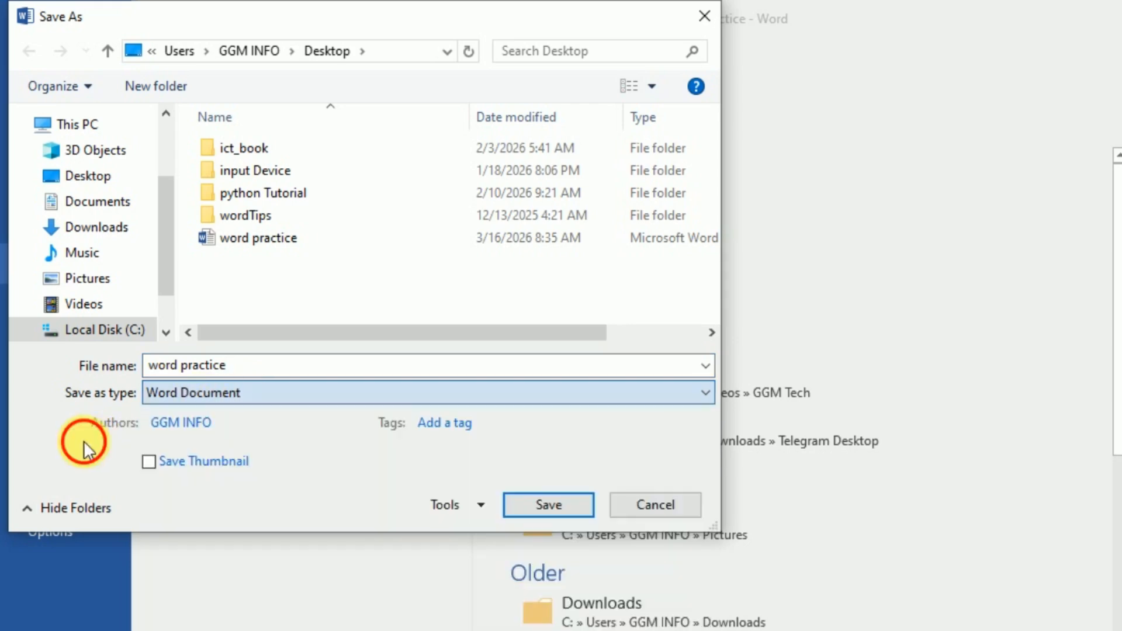
click(197, 386)
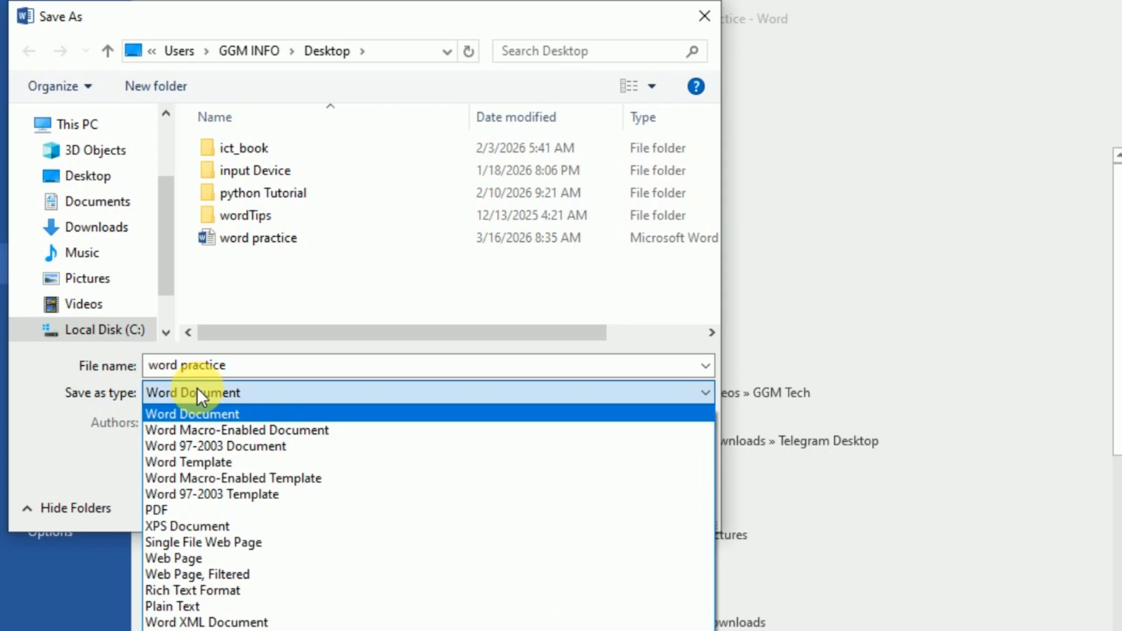
click(169, 508)
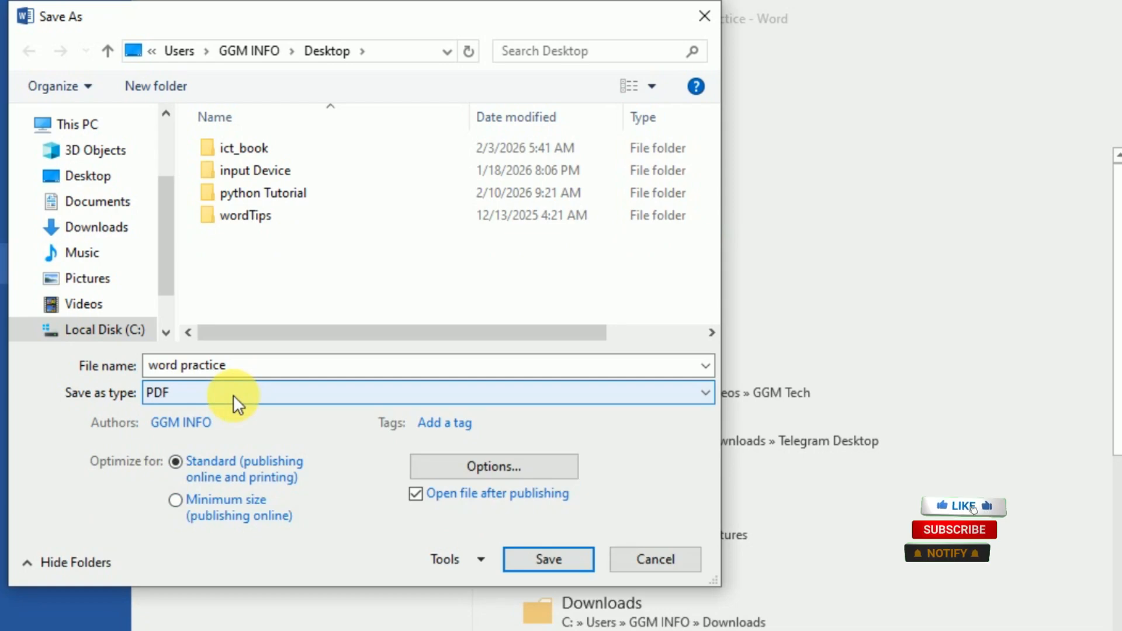
click(531, 558)
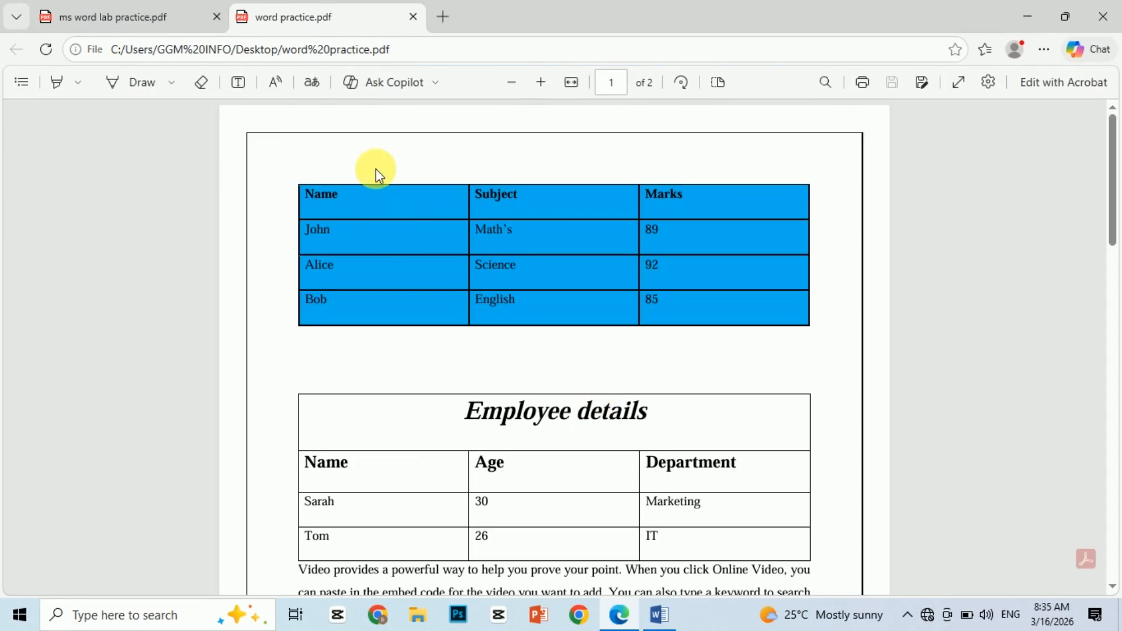
Examine the tables and paragraphs in the exported word practice PDF.
scroll(389, 128, down, 4)
scroll(389, 128, up, 4)
scroll(390, 128, down, 10)
scroll(502, 302, up, 10)
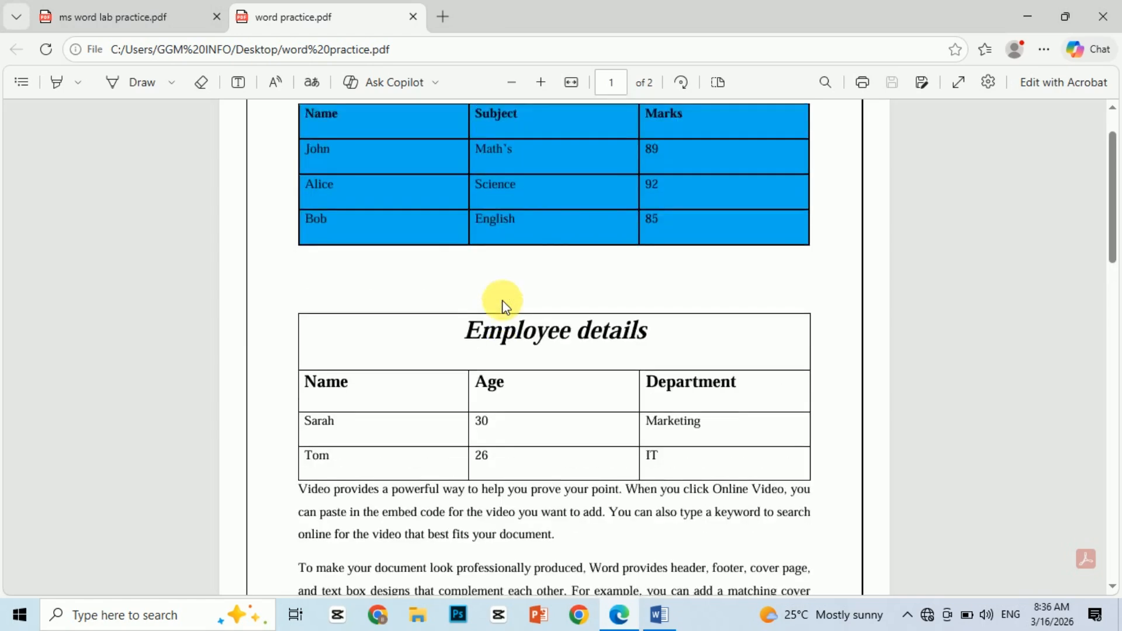
scroll(432, 267, down, 5)
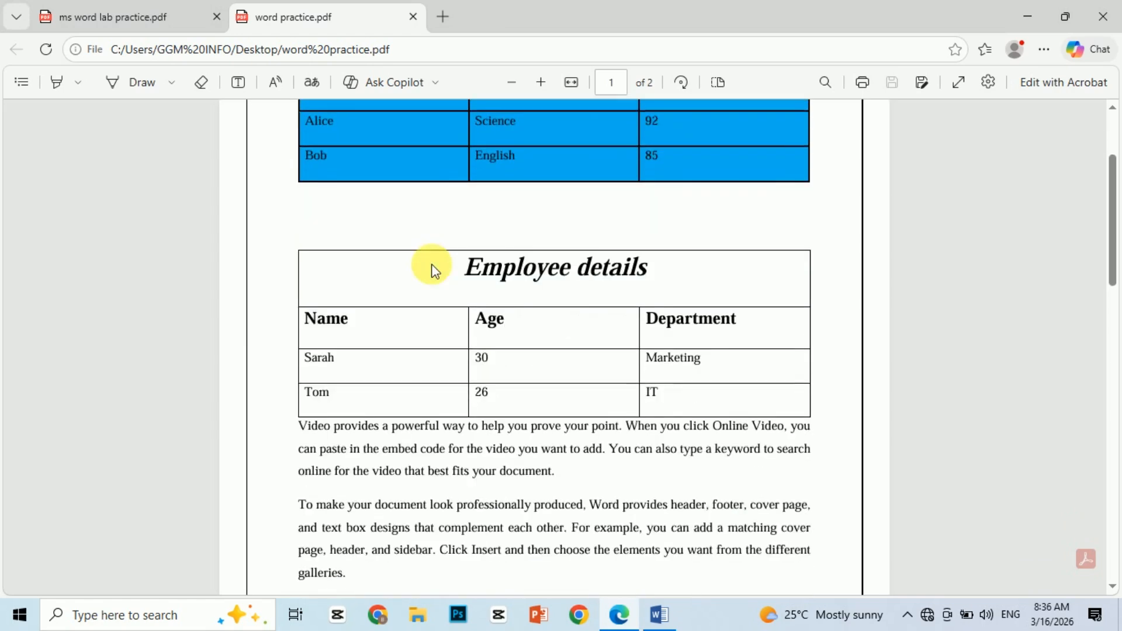
scroll(431, 268, up, 2)
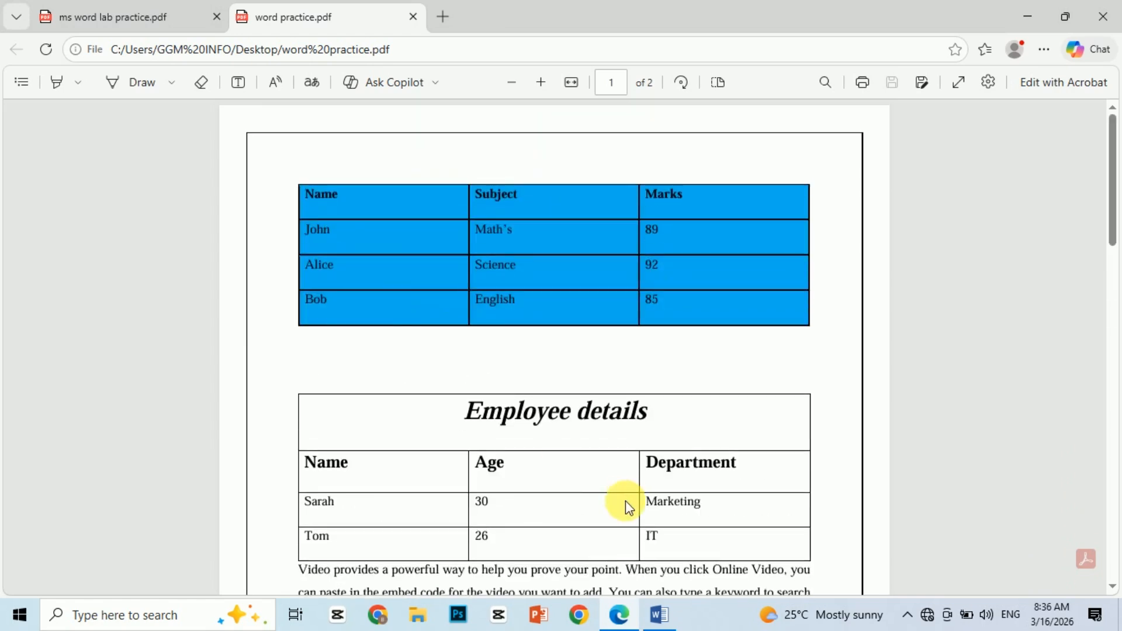
Compare both pages of the original Word document with the exported PDF.
click(659, 615)
scroll(529, 316, up, 10)
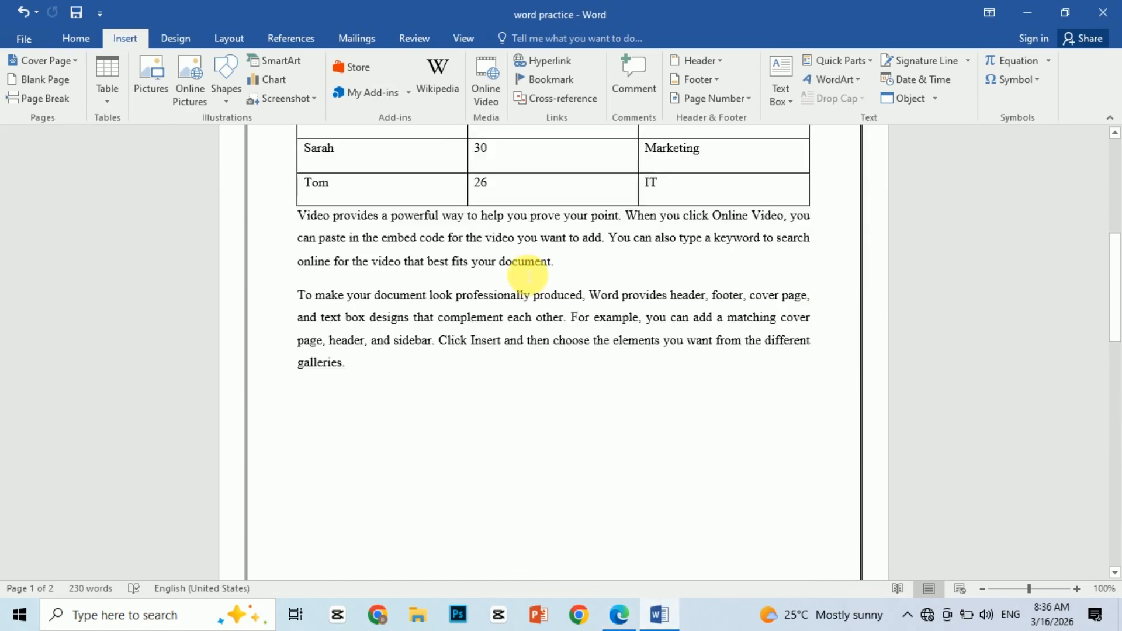
scroll(528, 274, down, 8)
scroll(527, 275, down, 8)
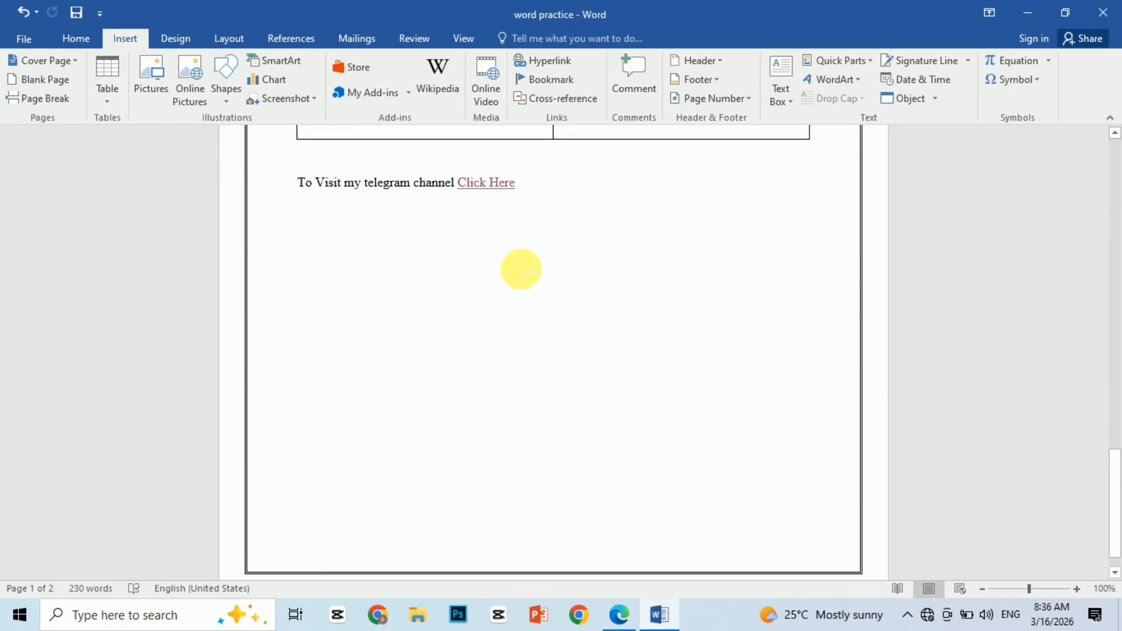
scroll(526, 269, up, 2)
scroll(526, 280, up, 10)
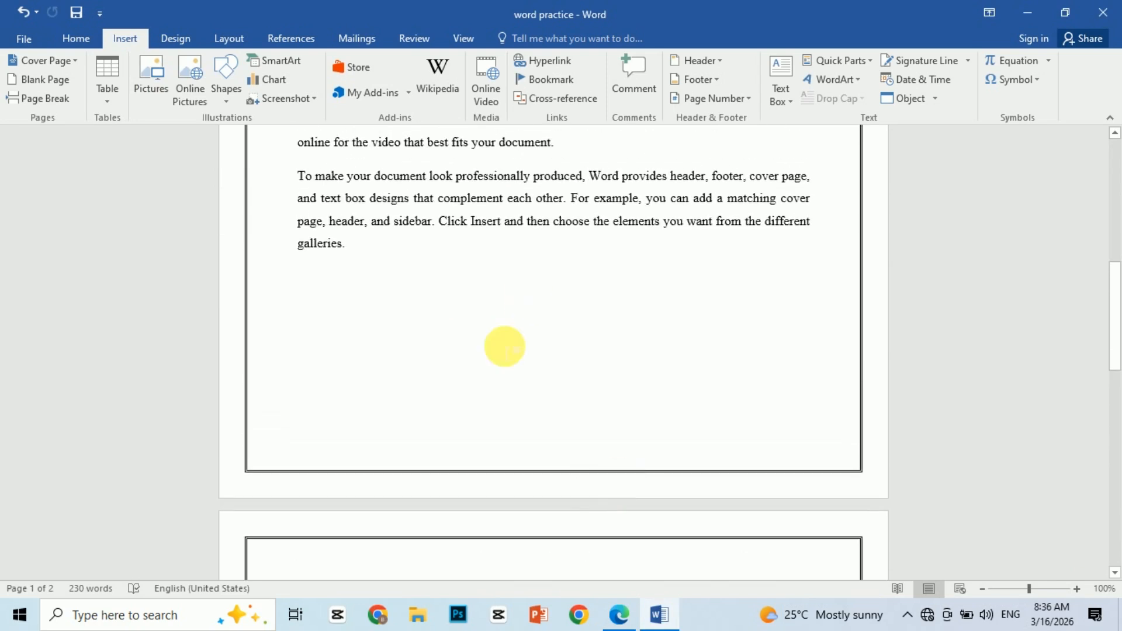
click(504, 345)
scroll(569, 374, up, 1)
scroll(571, 374, up, 5)
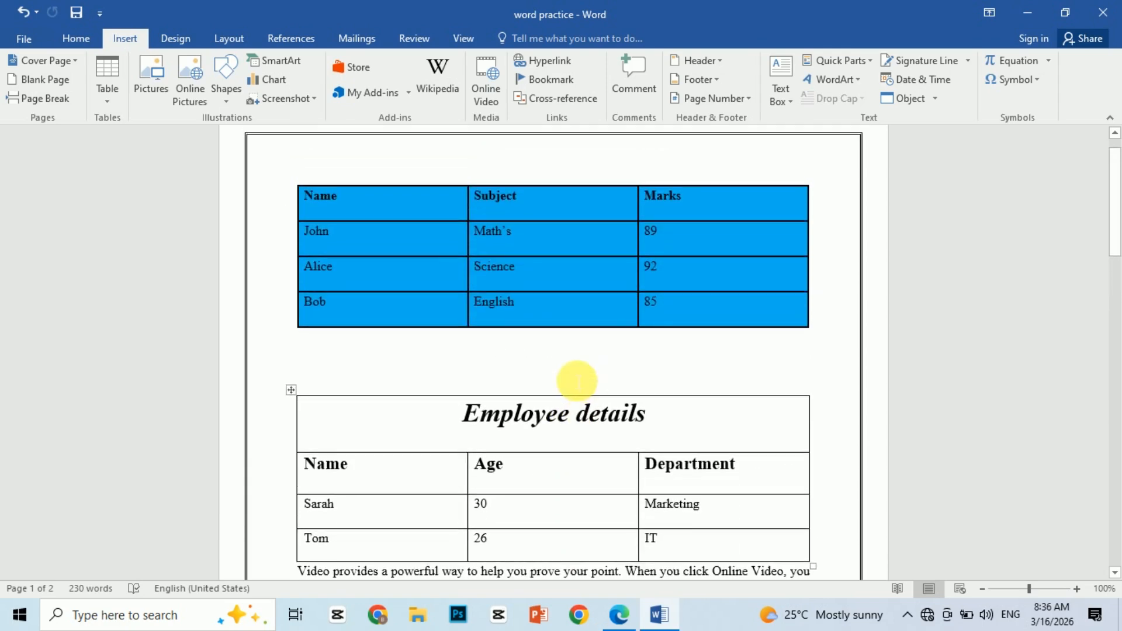
click(672, 613)
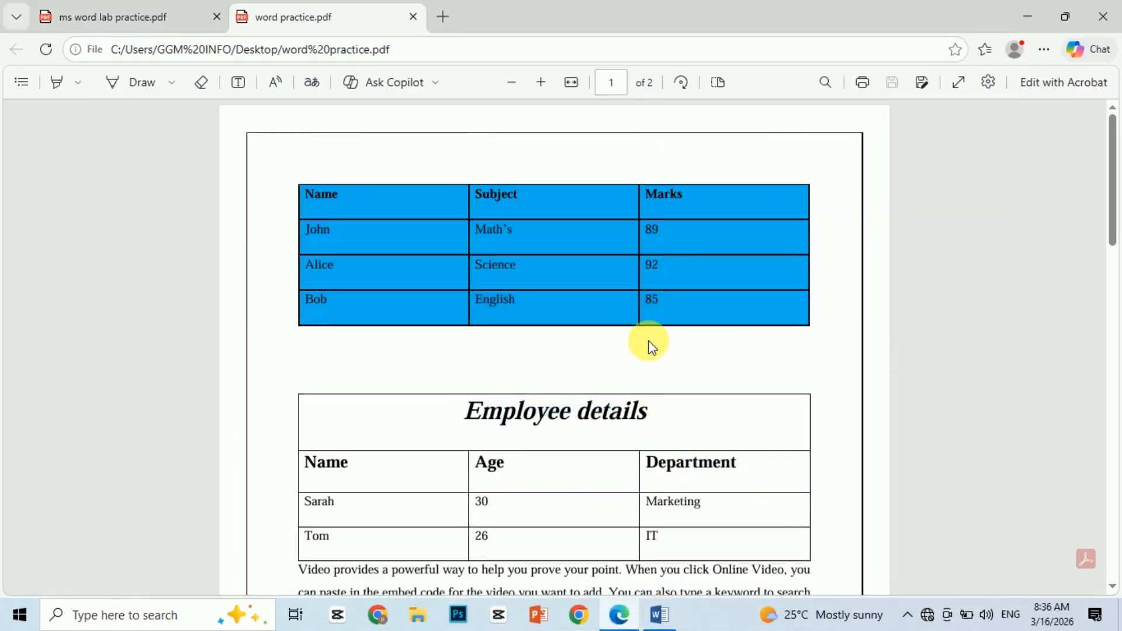
click(670, 620)
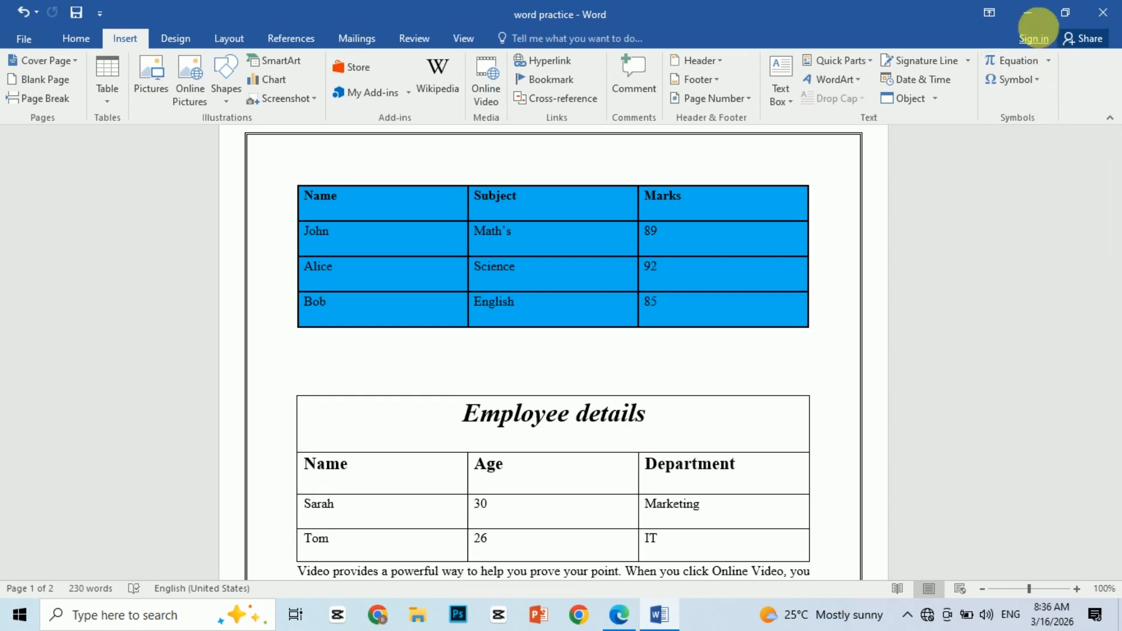
Open the word practice PDF from the desktop in Word and accept its conversion to an editable document.
click(1028, 13)
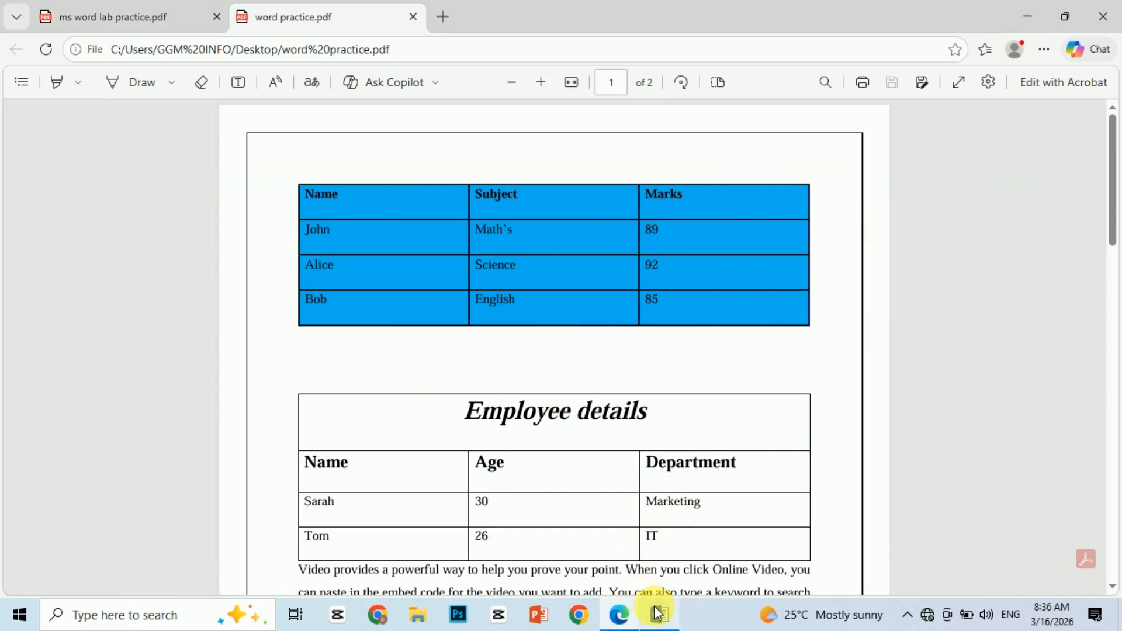
mouse_move(658, 611)
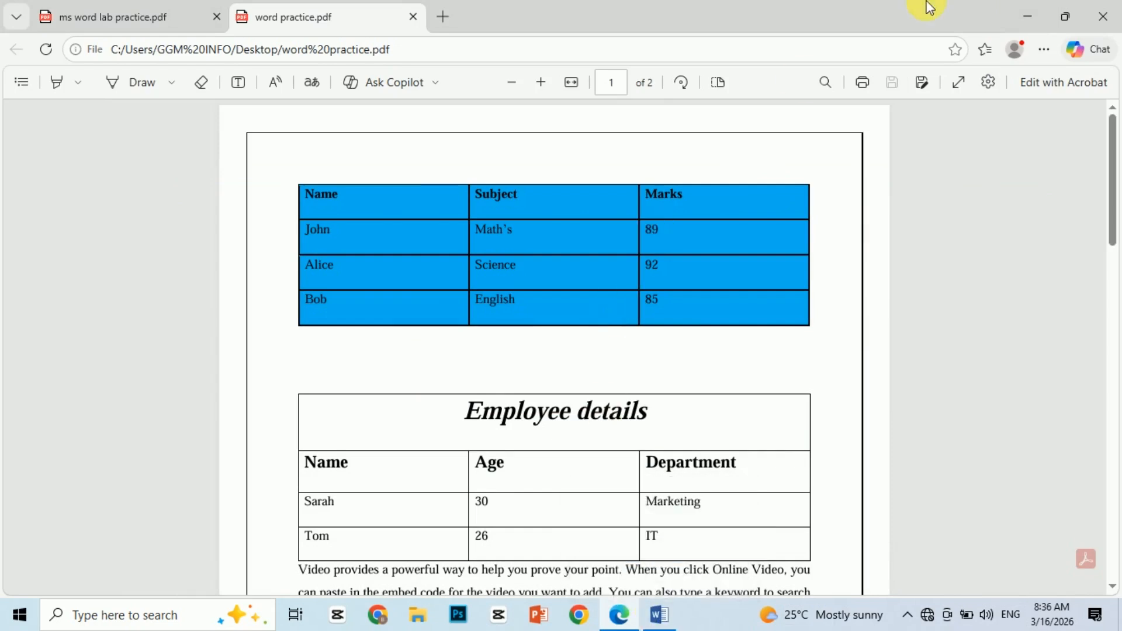
click(1020, 13)
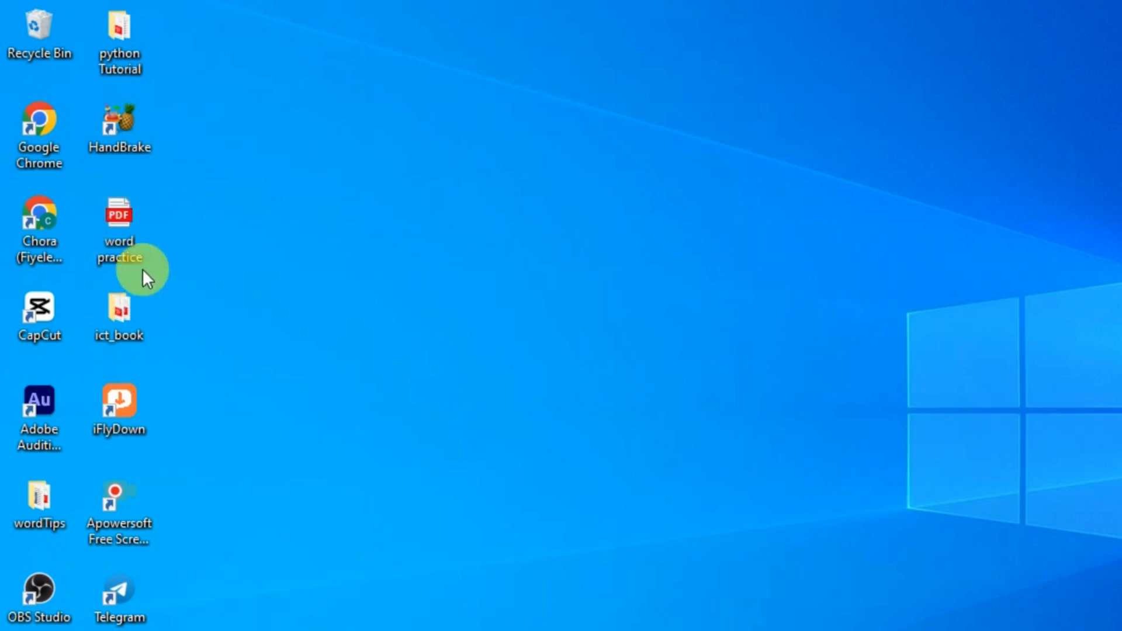
right_click(118, 227)
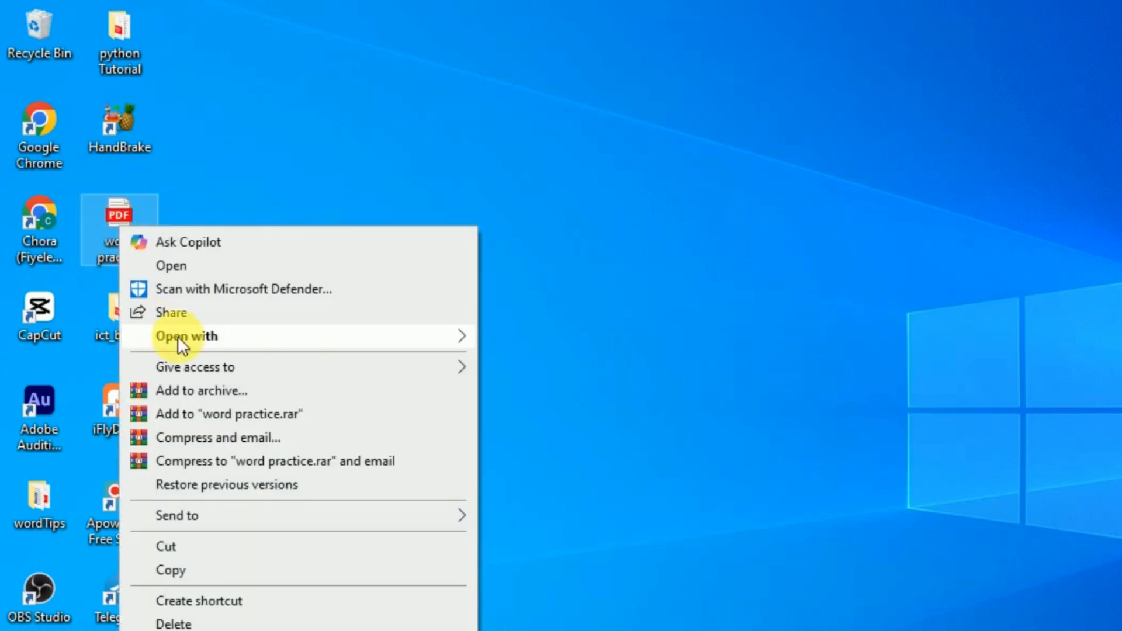
mouse_move(234, 339)
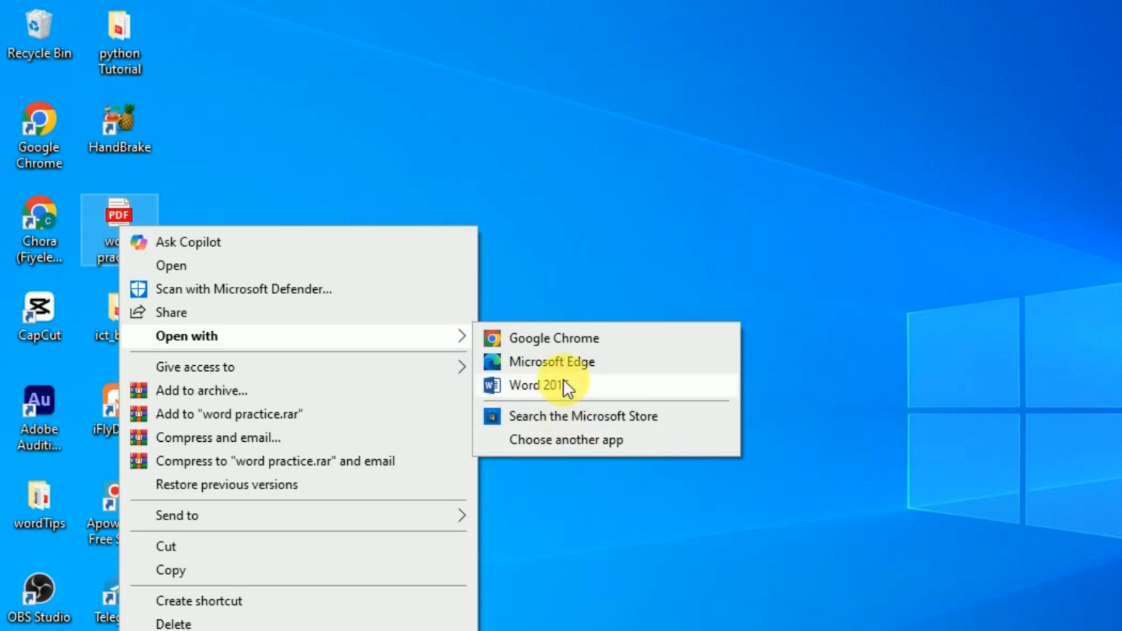
click(539, 385)
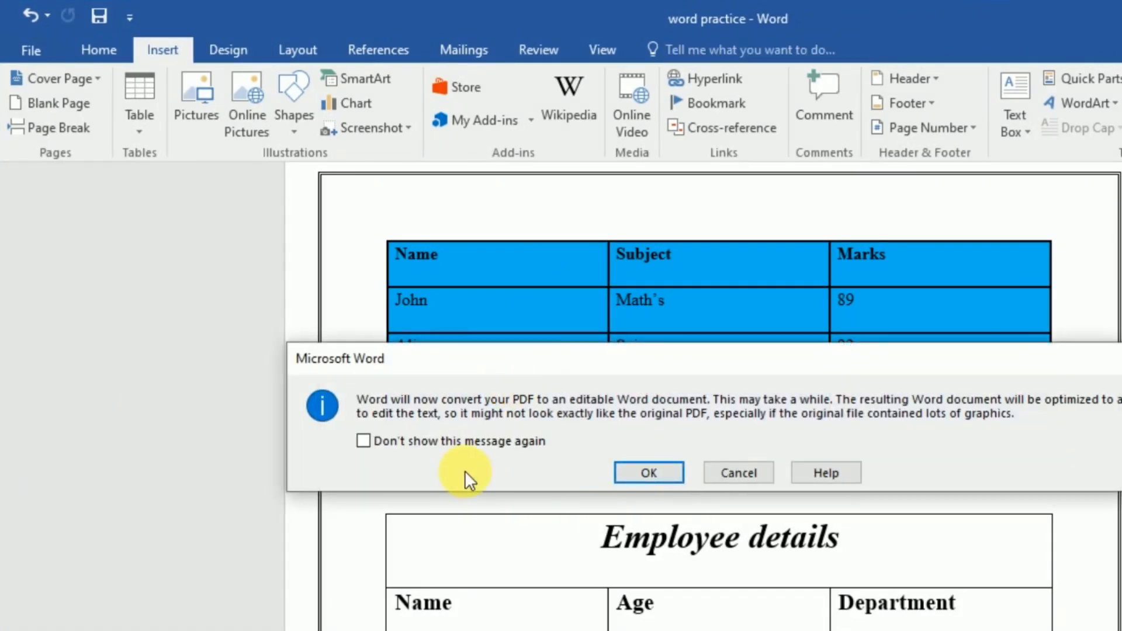
click(645, 473)
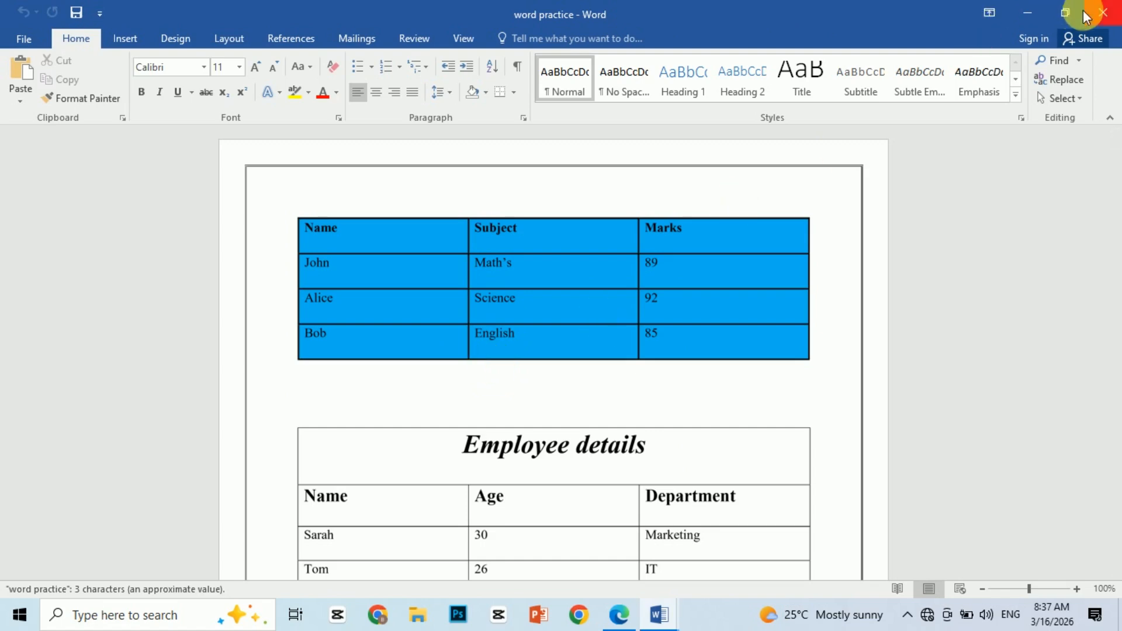
Close the original word practice document and maximize the window of the converted one.
click(1067, 10)
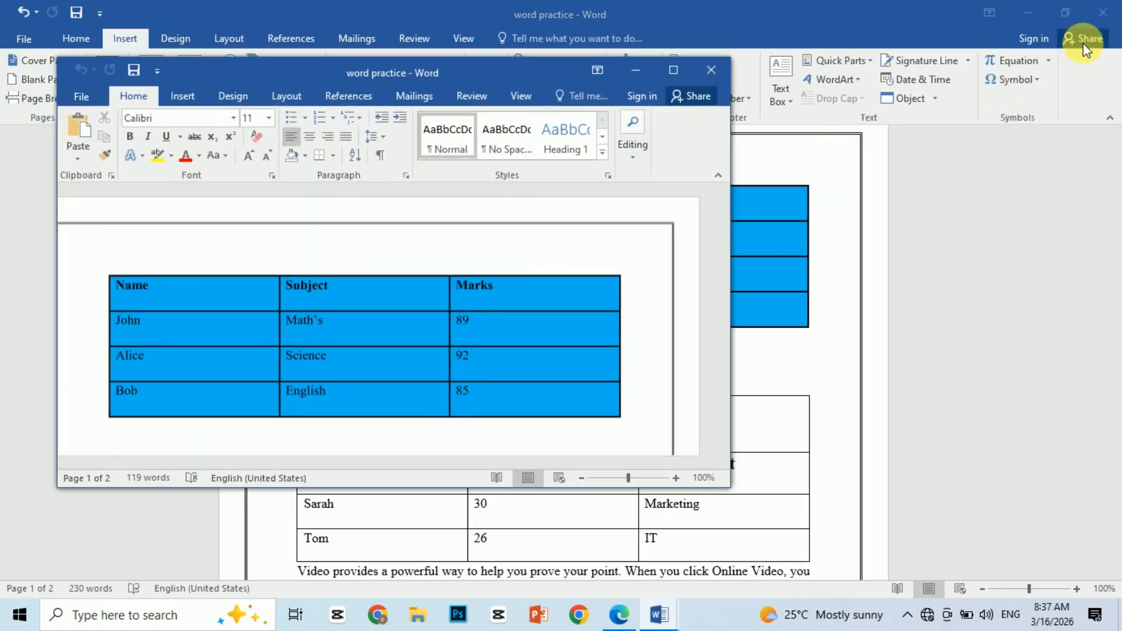
click(952, 195)
click(1109, 8)
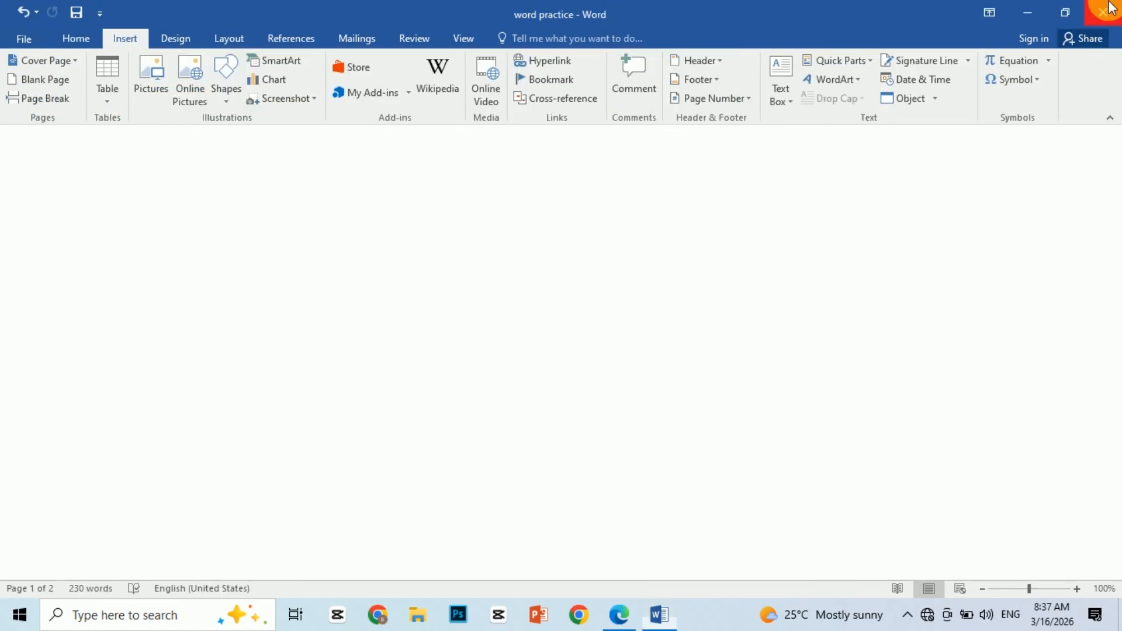
click(658, 72)
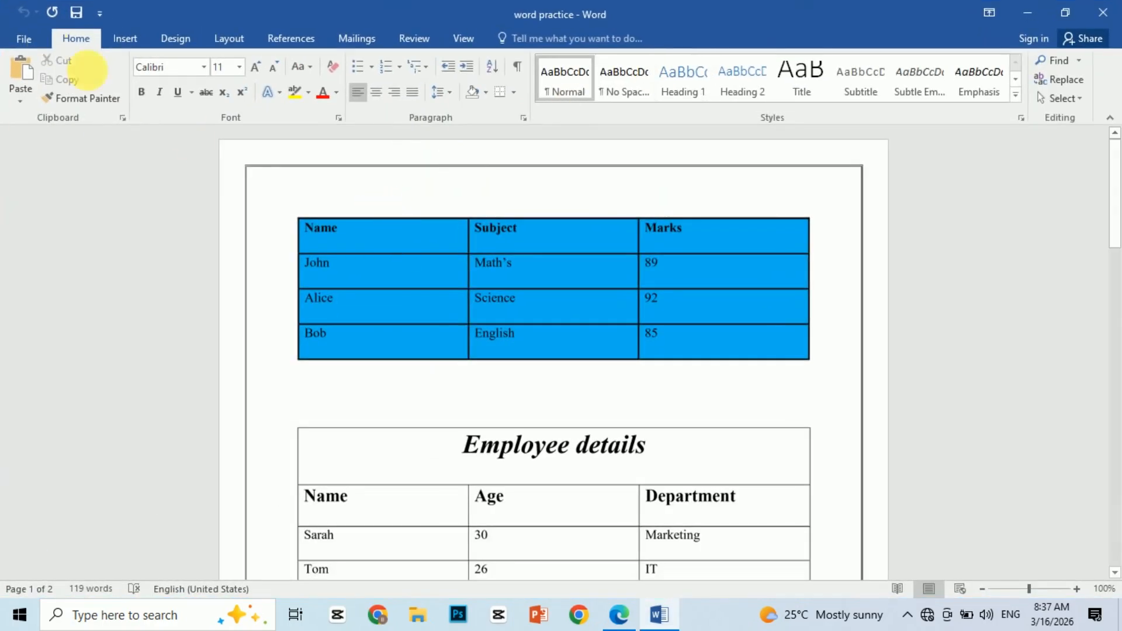
click(17, 44)
click(27, 28)
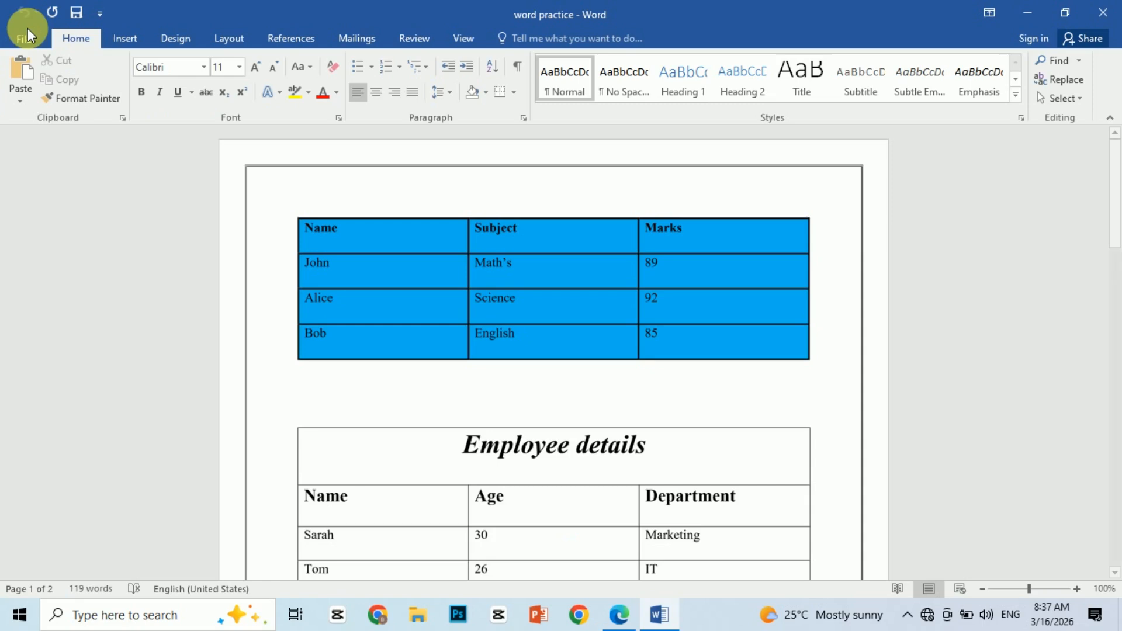
click(19, 36)
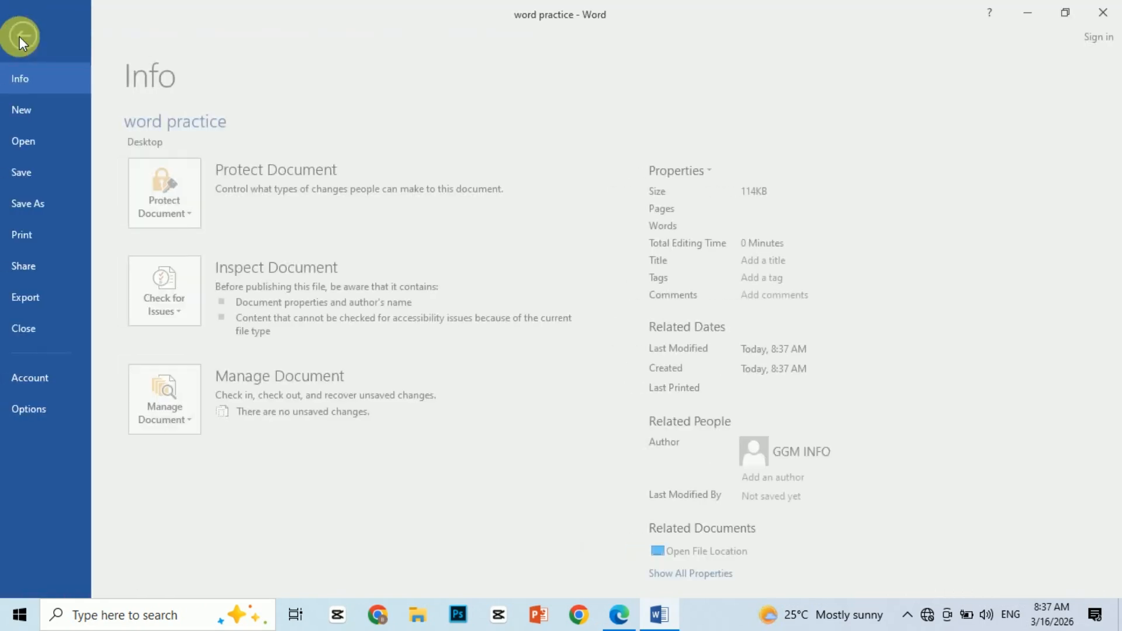
click(60, 201)
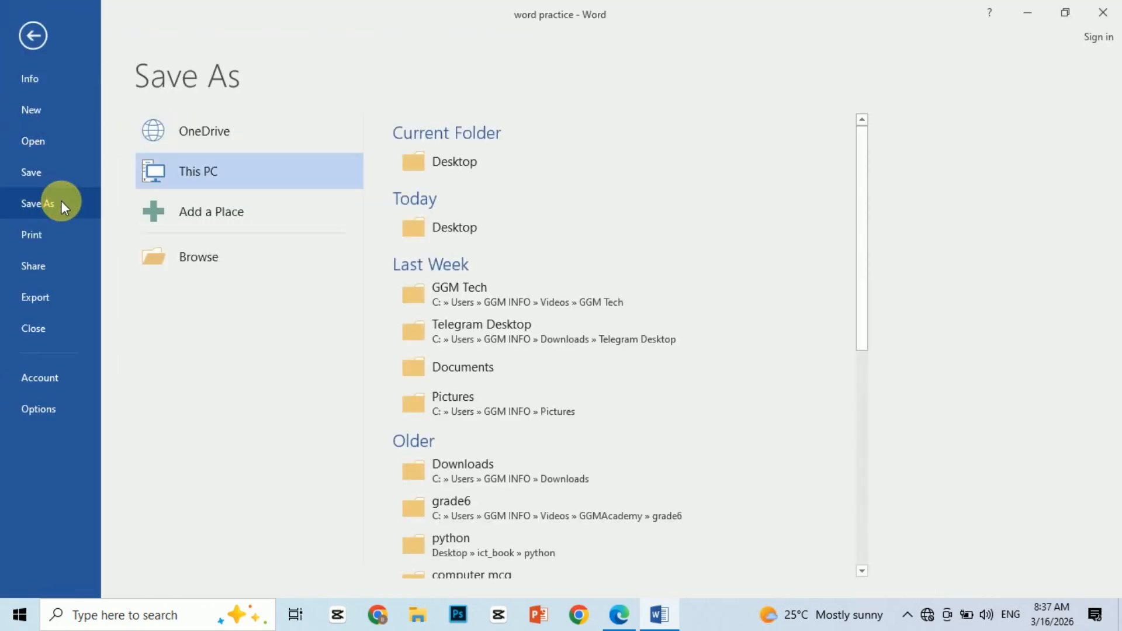
click(430, 170)
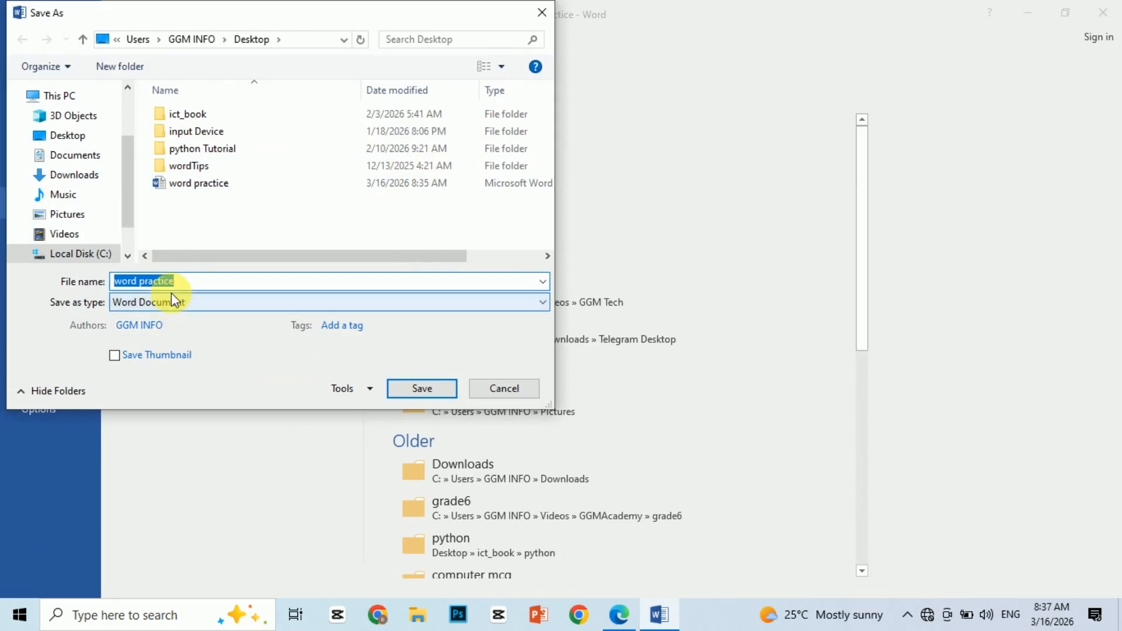
text(hy)
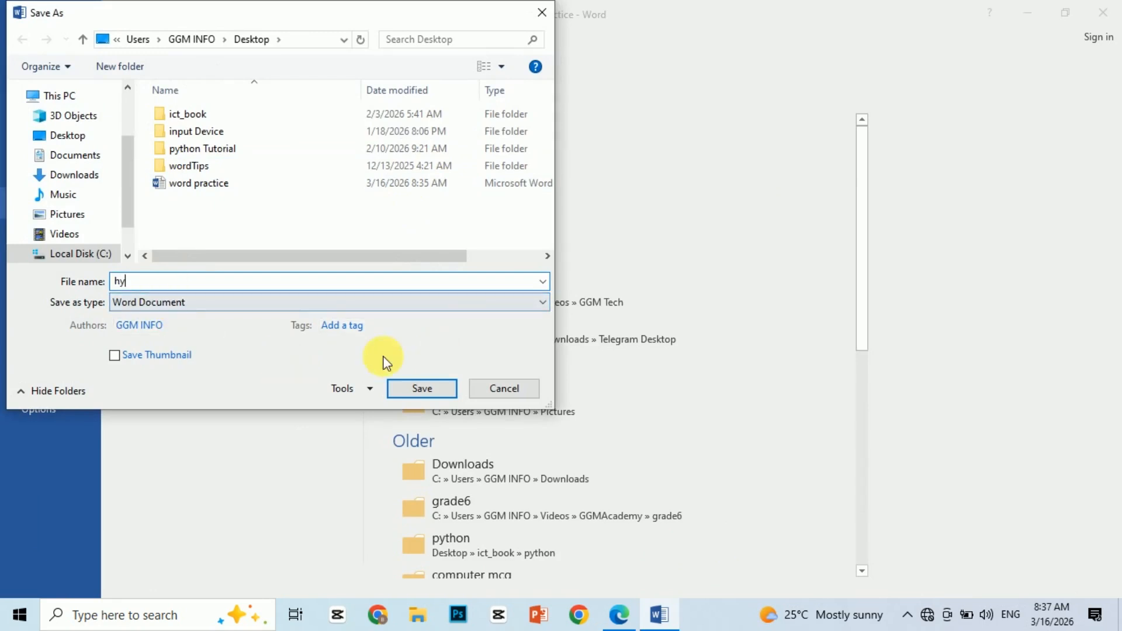
click(220, 301)
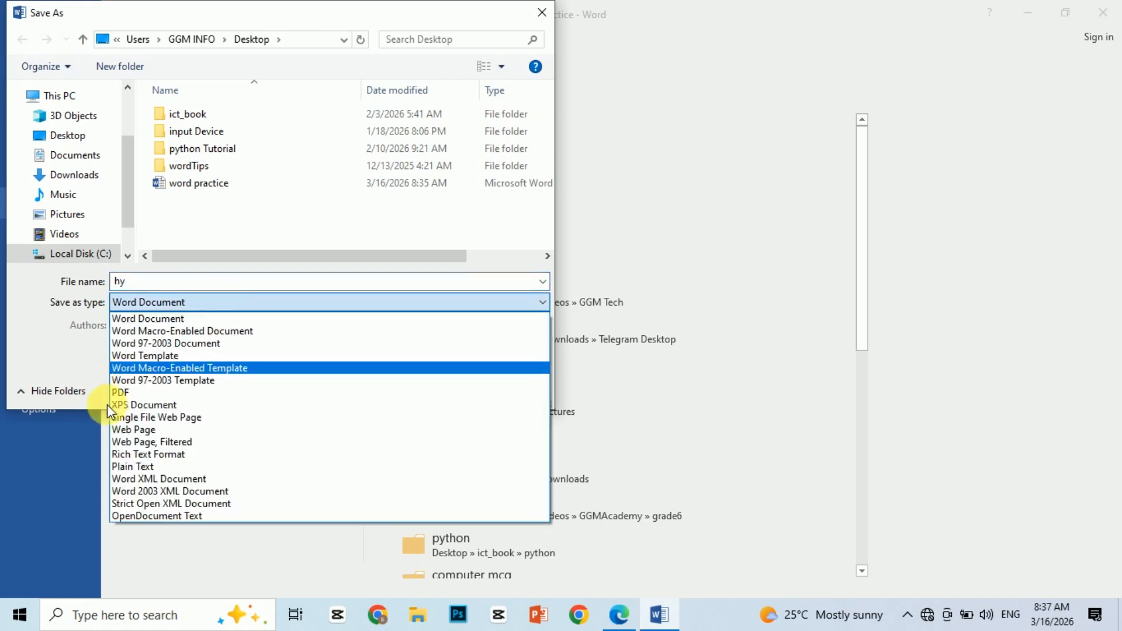
click(161, 302)
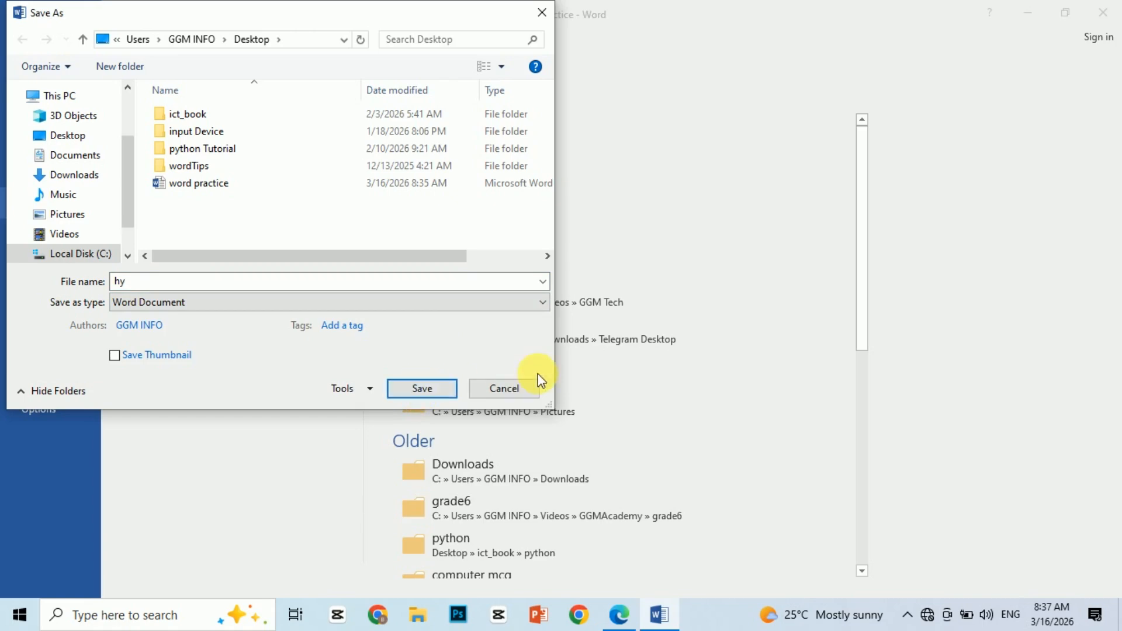
click(504, 391)
click(39, 31)
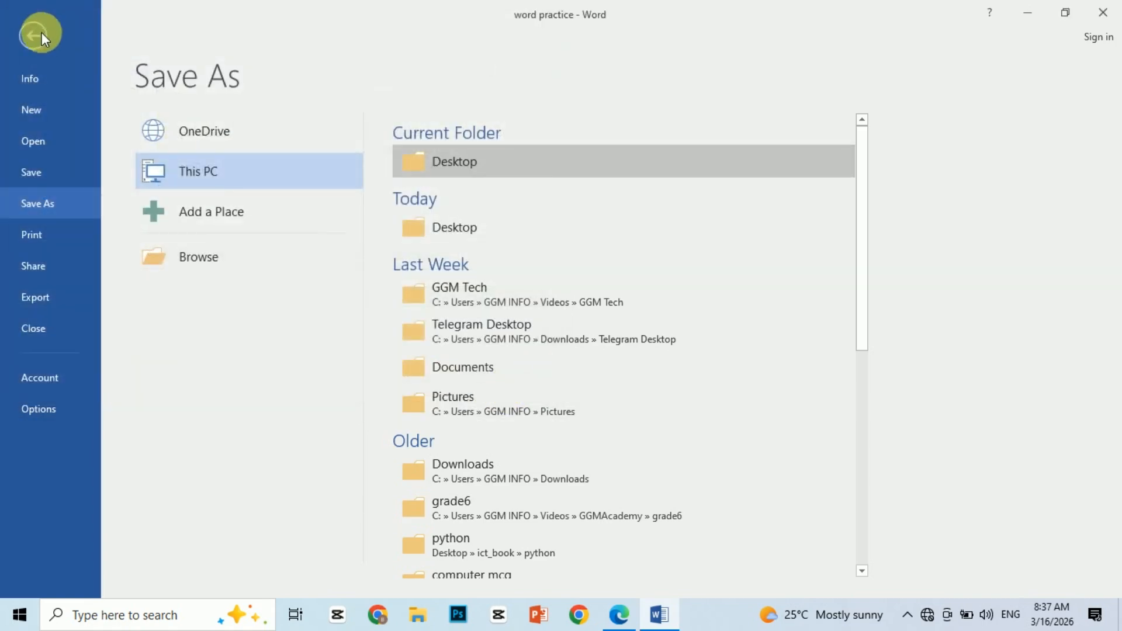
Switch to the lab practice PDF in Edge and read the Task 18 instructions on formatting text in columns.
scroll(586, 421, down, 15)
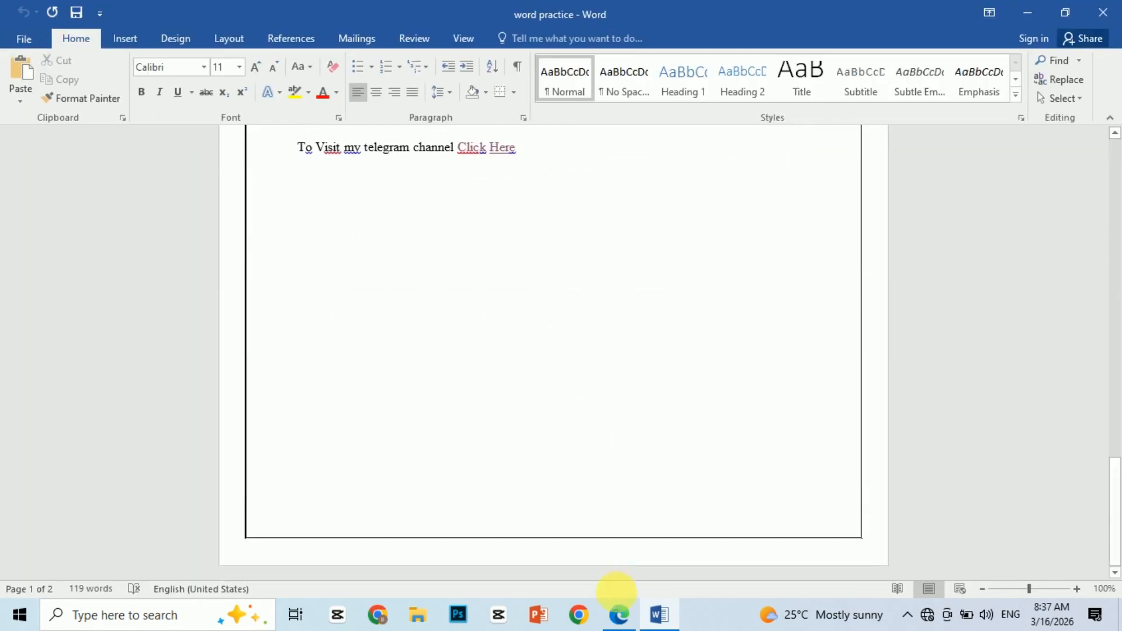
click(619, 610)
scroll(469, 393, down, 2)
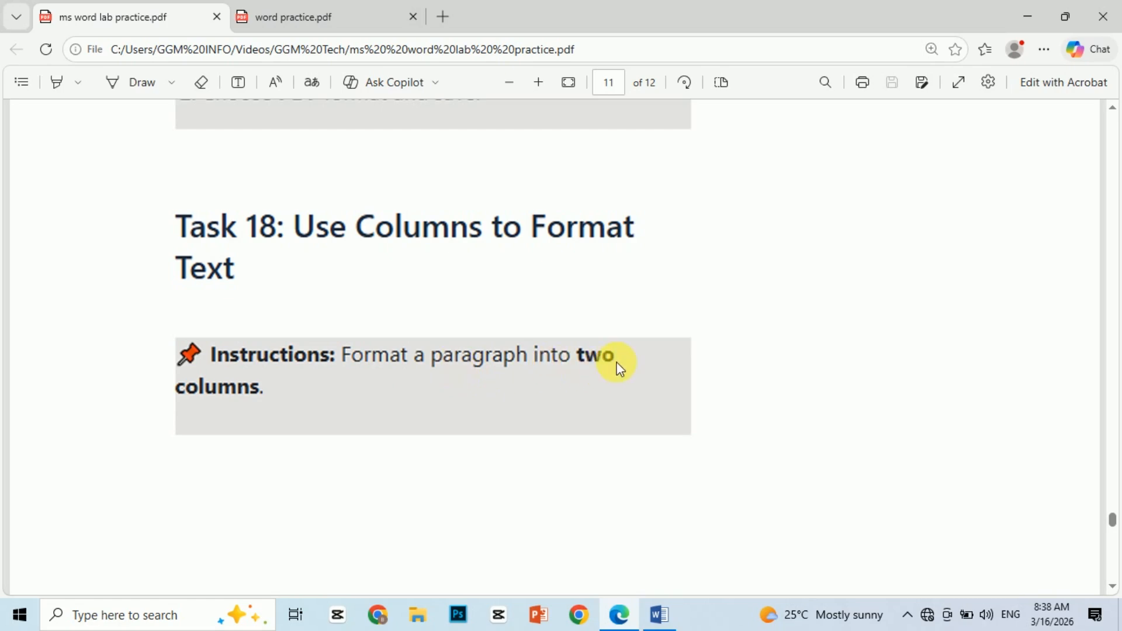
Close the converted document in Word and reopen the original word practice document from the desktop.
click(658, 614)
scroll(637, 323, up, 2)
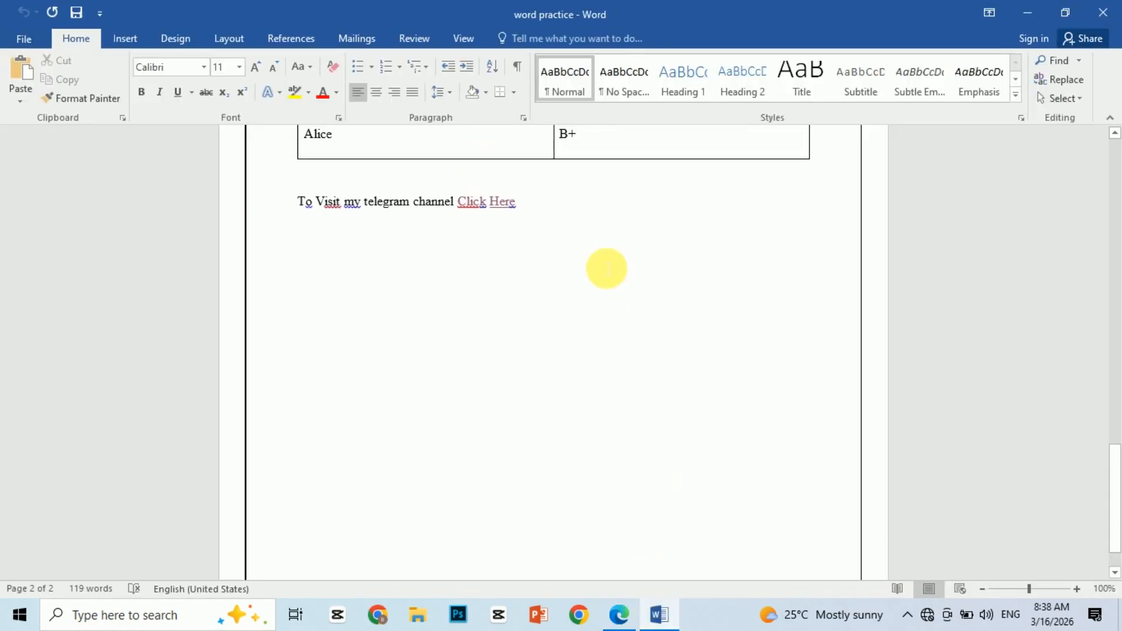
click(566, 216)
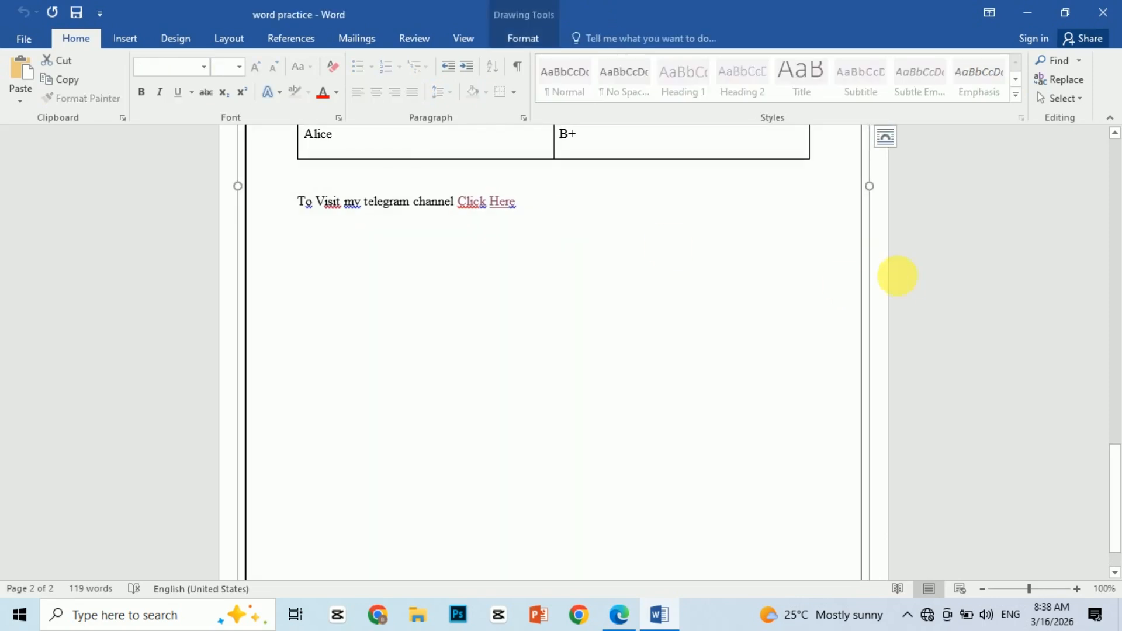
click(1030, 261)
click(1103, 12)
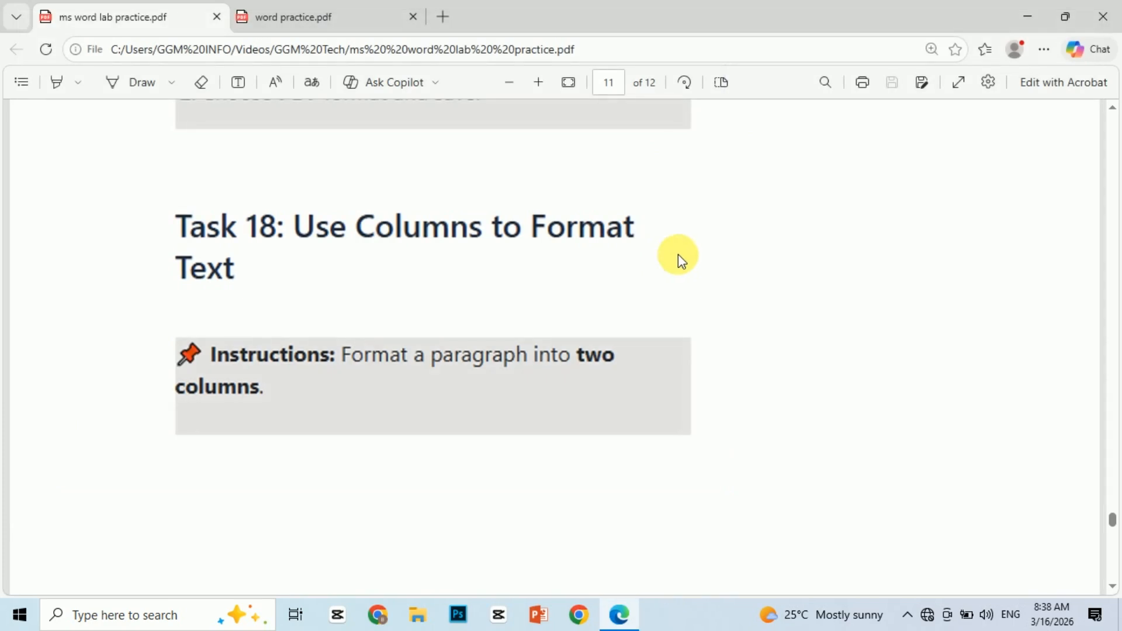
click(1029, 12)
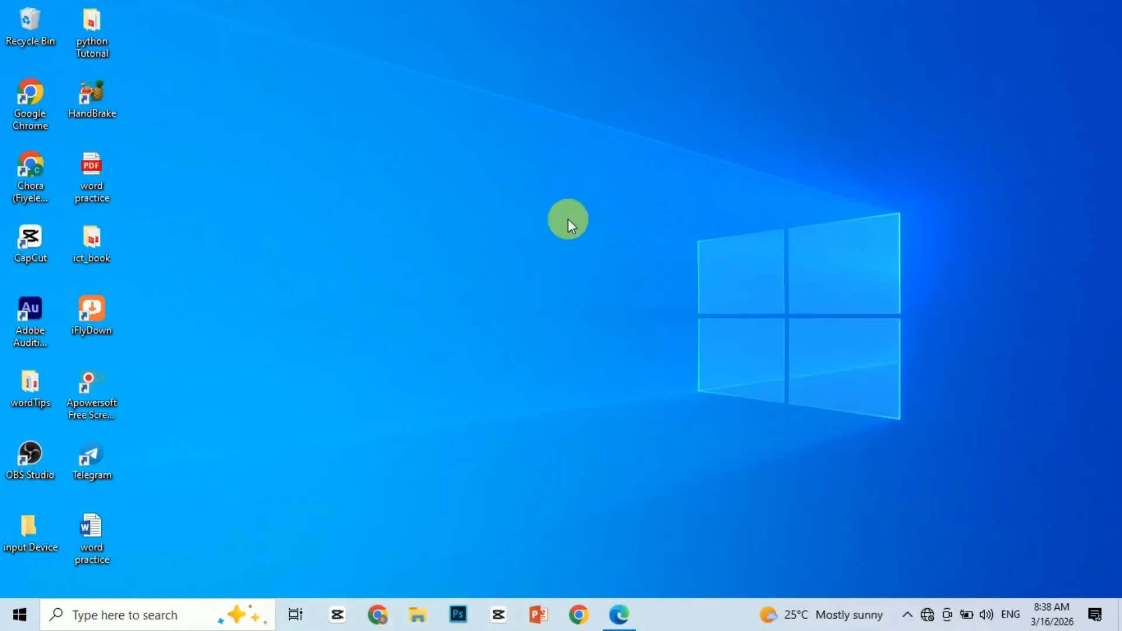
double_click(86, 560)
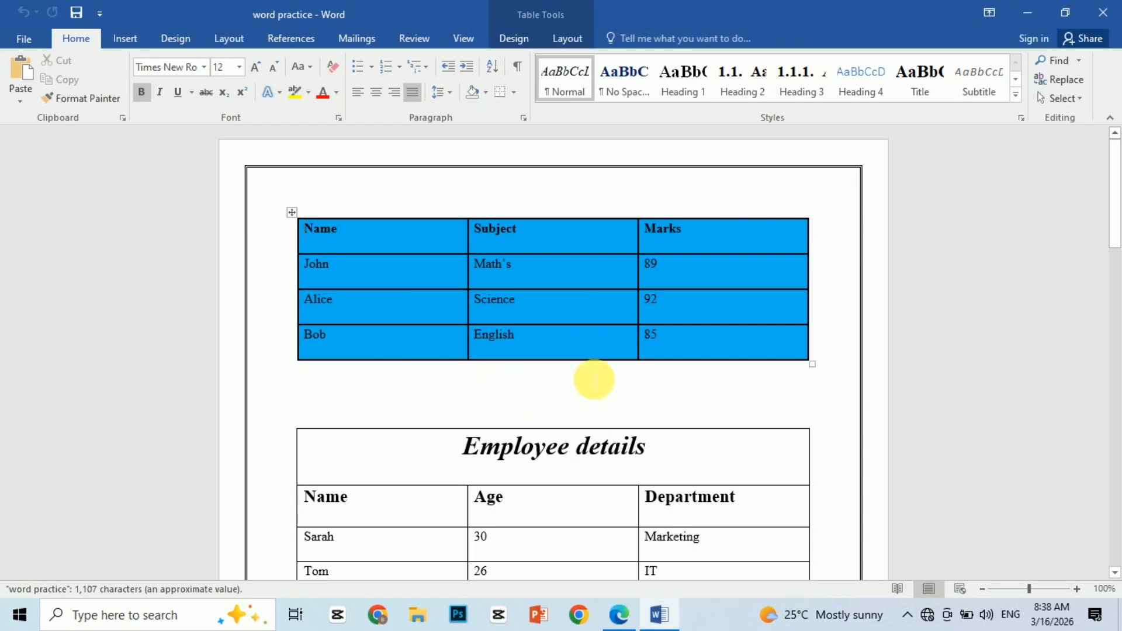
Add blank lines after the "Click Here" telegram channel link until the cursor reaches a new third page.
scroll(594, 379, down, 20)
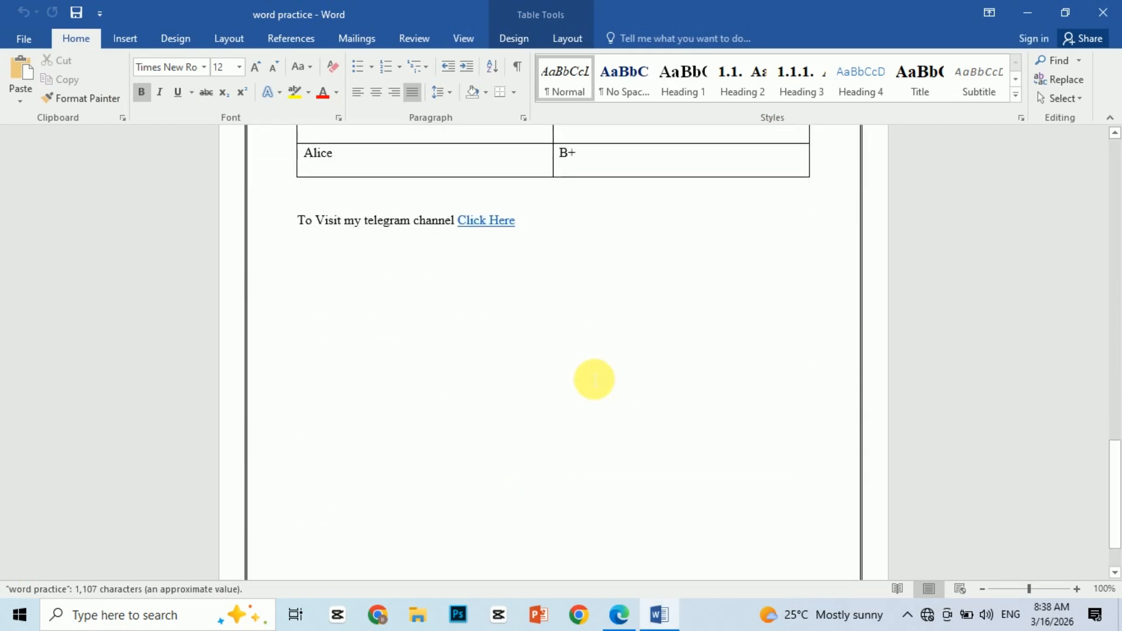
scroll(593, 380, up, 3)
click(542, 395)
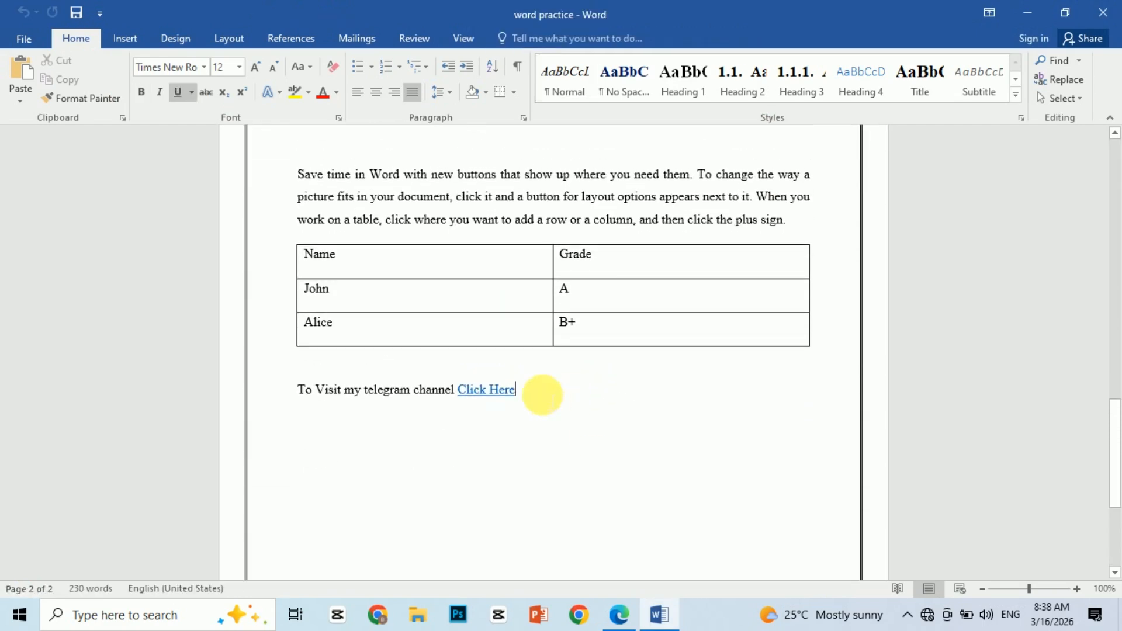
key(Return)
key(Return)
key(Return)
key(Return)
key(Return)
key(Return)
key(Return)
key(Return)
key(Return)
key(Return)
key(Return)
key(Return)
key(Return)
key(Return)
key(Return)
key(Return)
key(Return)
key(Return)
key(Return)
key(Return)
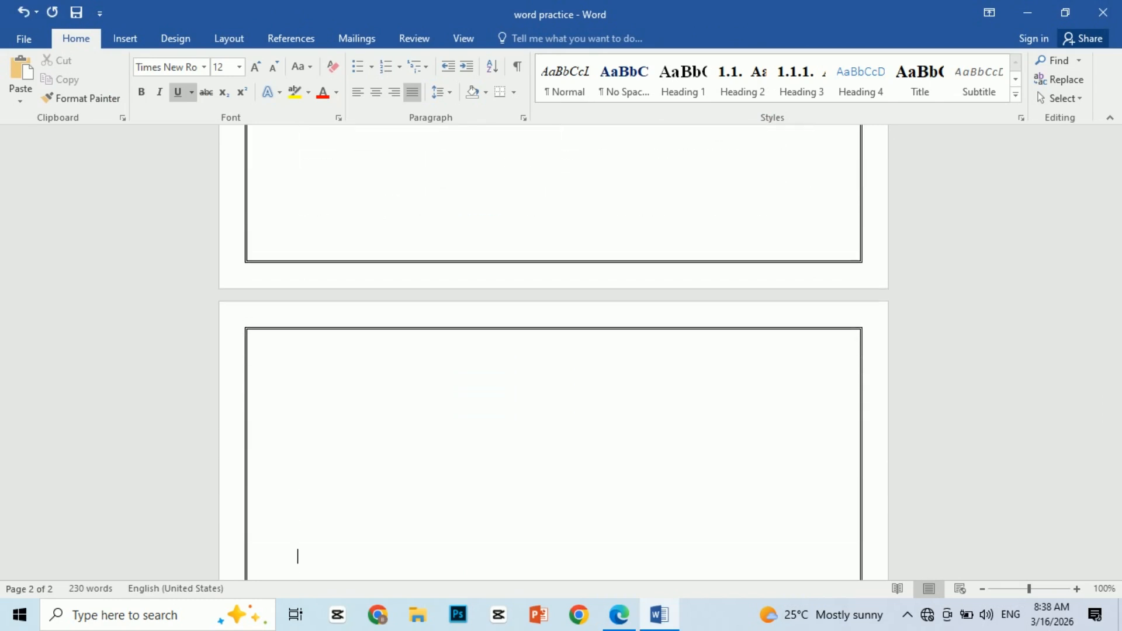
key(Return)
key(Return)
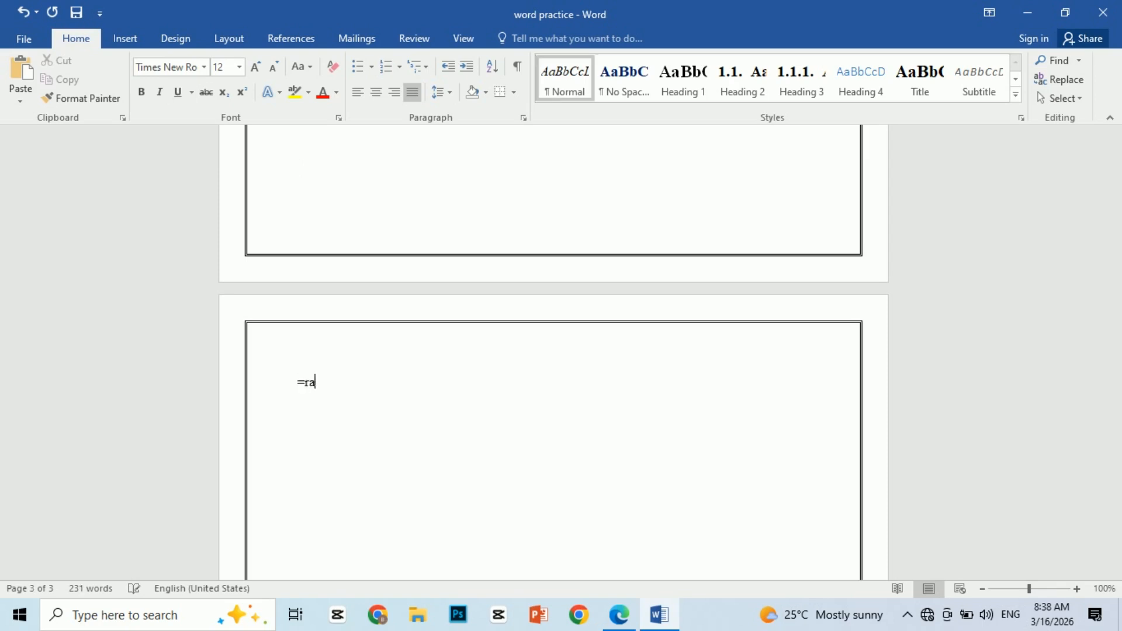
Generate sample paragraphs at the start of the third page with =rand().
text(=rand())
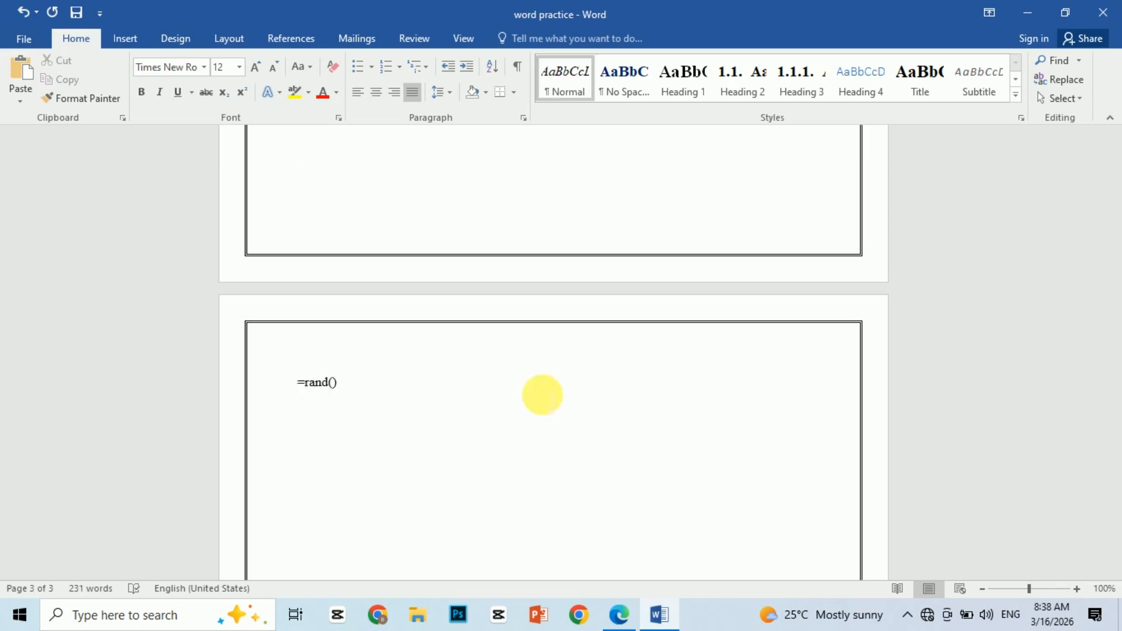
key(Return)
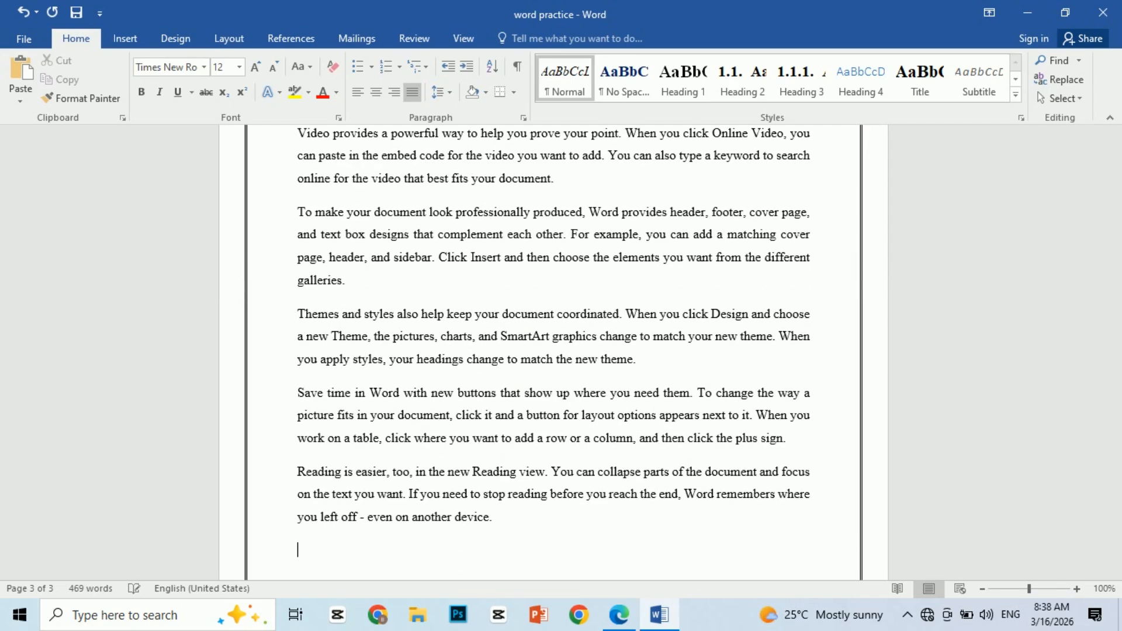
scroll(541, 393, up, 3)
scroll(546, 404, down, 2)
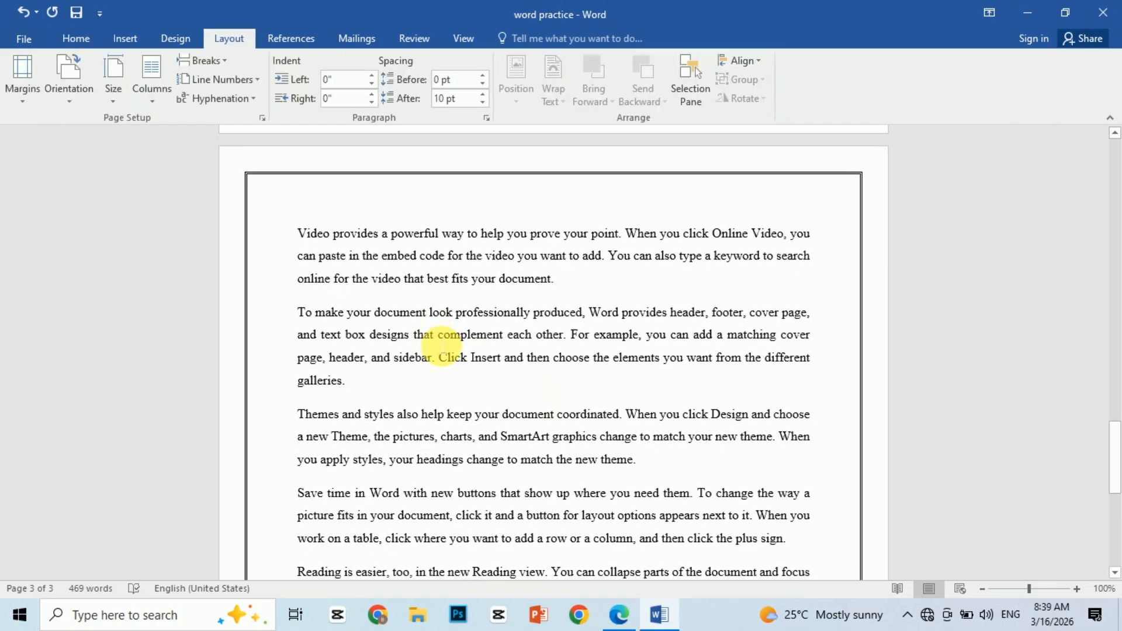
Format all the sample paragraphs on the third page into two columns.
scroll(442, 344, down, 5)
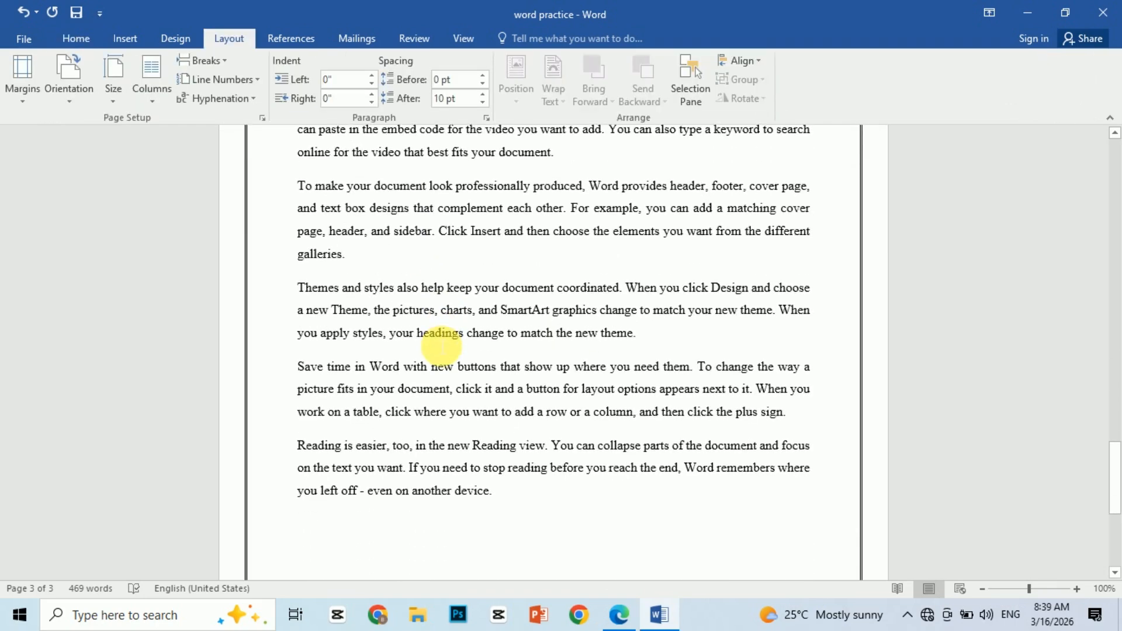
drag(533, 450, 303, 246)
click(508, 474)
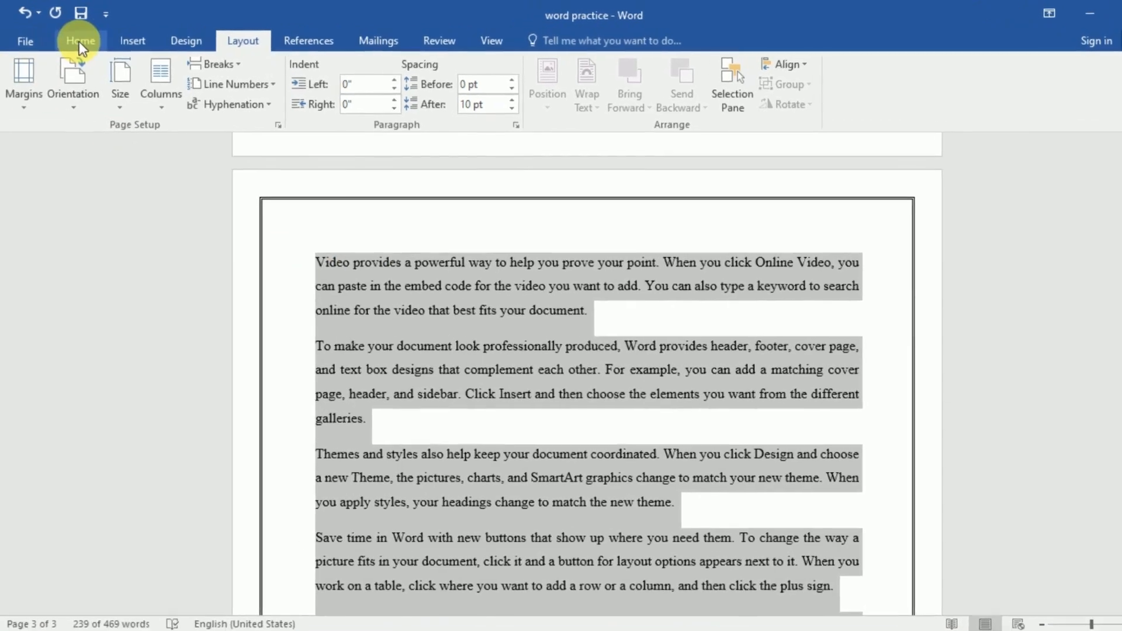
click(76, 38)
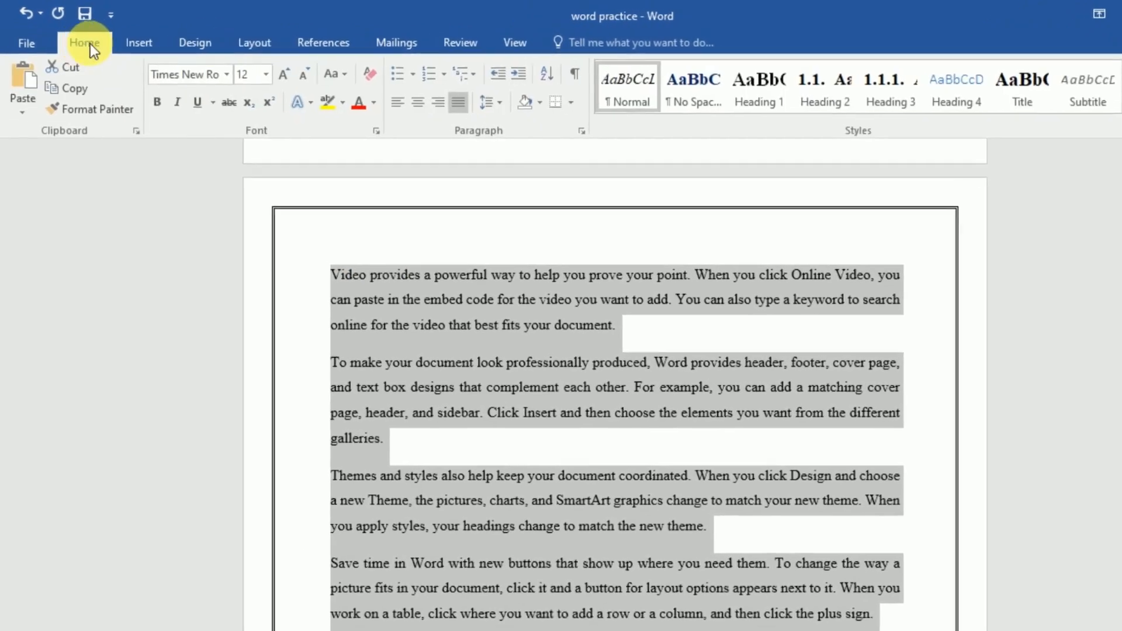
click(265, 45)
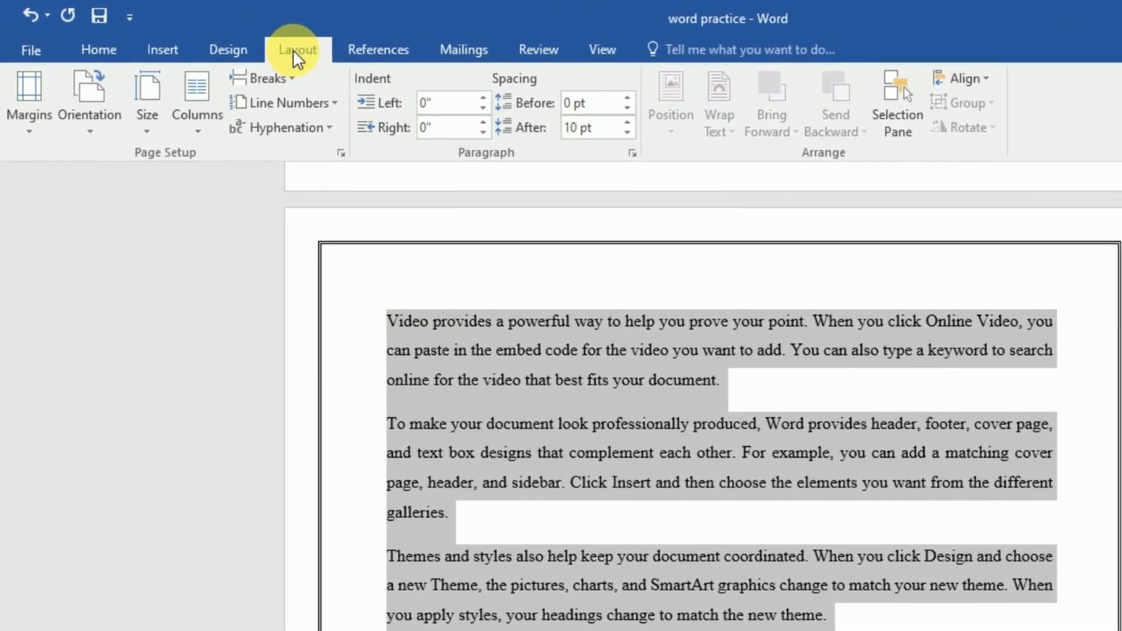
click(206, 135)
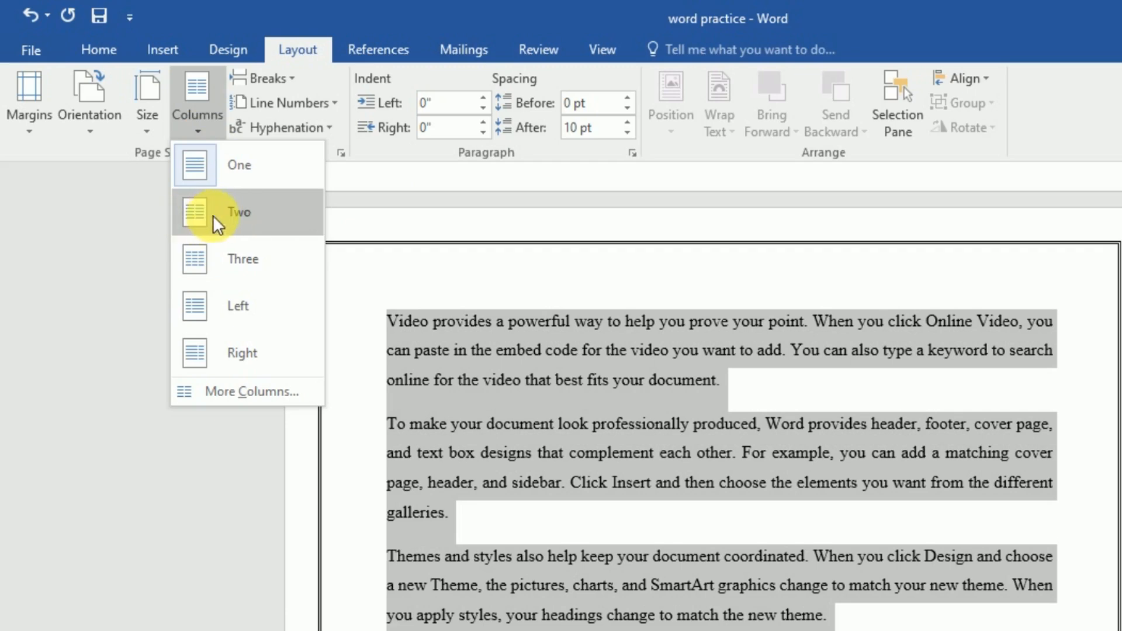
click(187, 211)
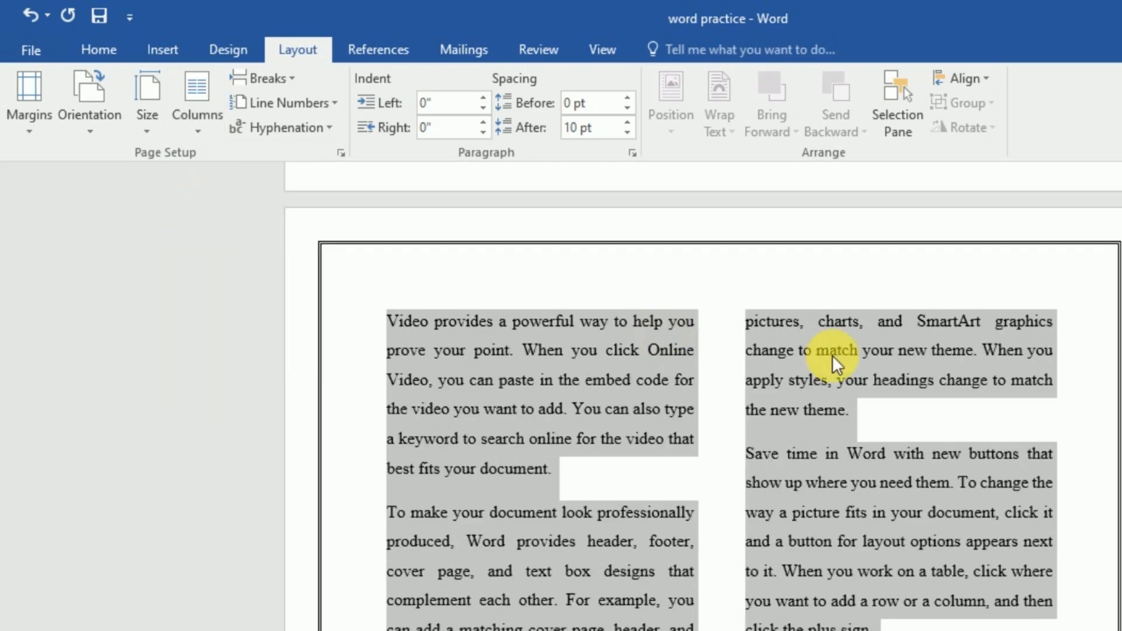
click(689, 423)
Examine the two-column text on the third page and compare it with the single-column content on the earlier pages.
scroll(727, 459, down, 2)
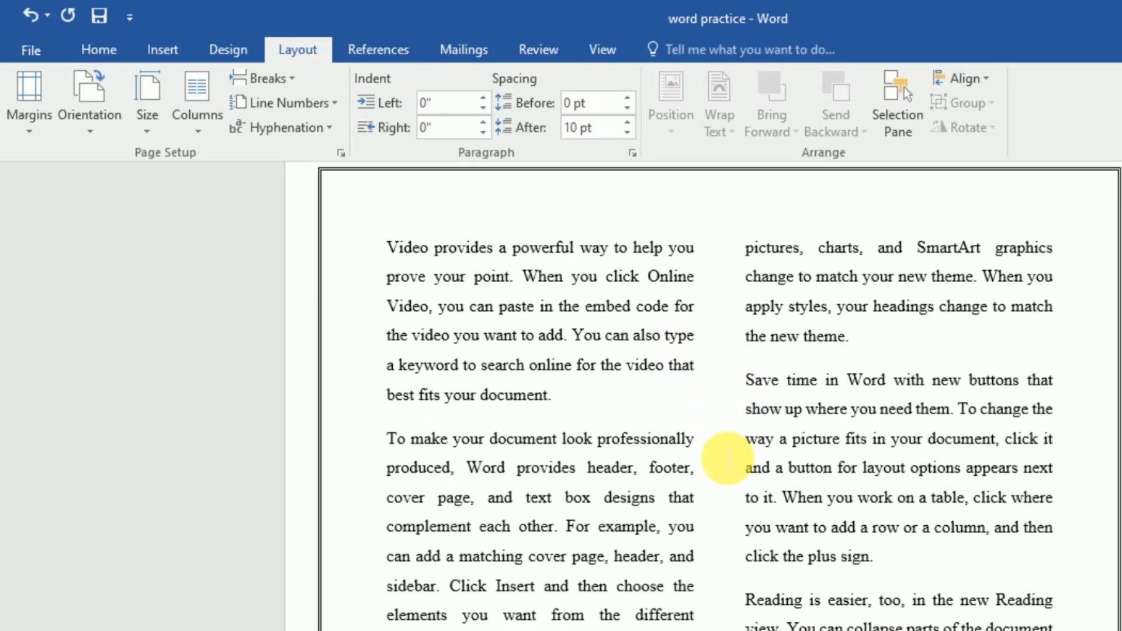
scroll(727, 459, down, 3)
scroll(727, 459, up, 3)
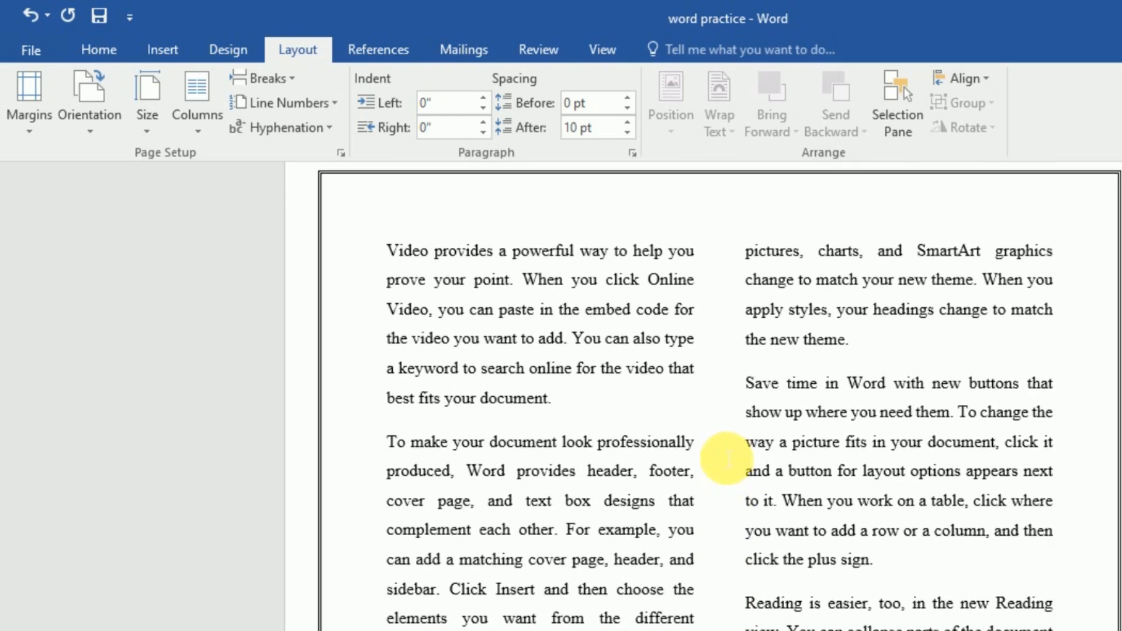
scroll(863, 553, down, 1)
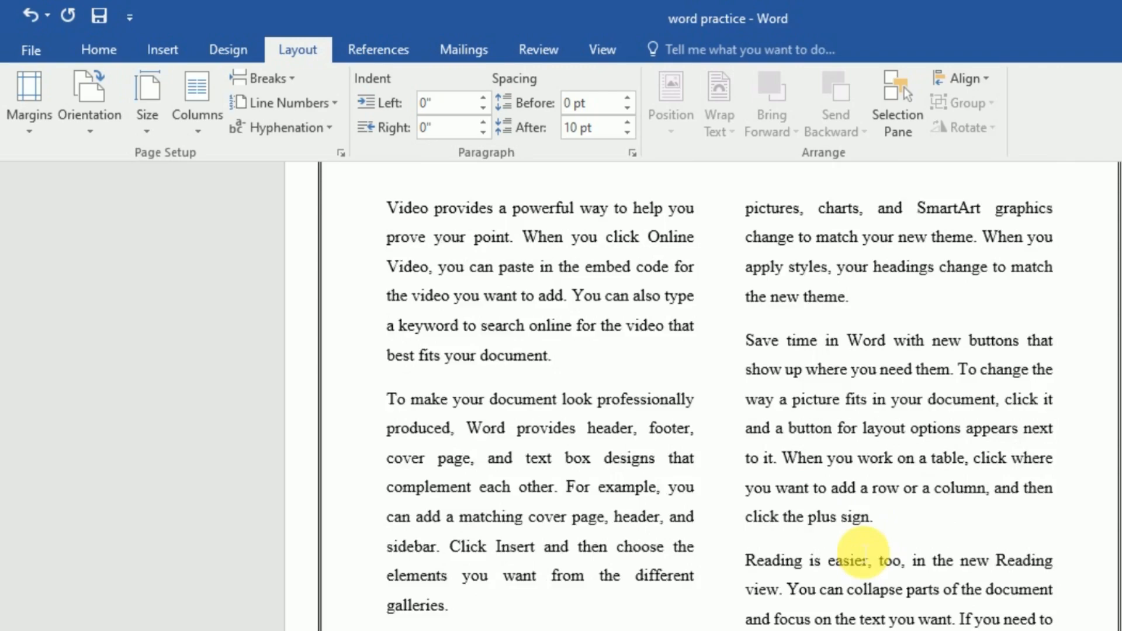
scroll(863, 552, down, 3)
scroll(863, 552, up, 4)
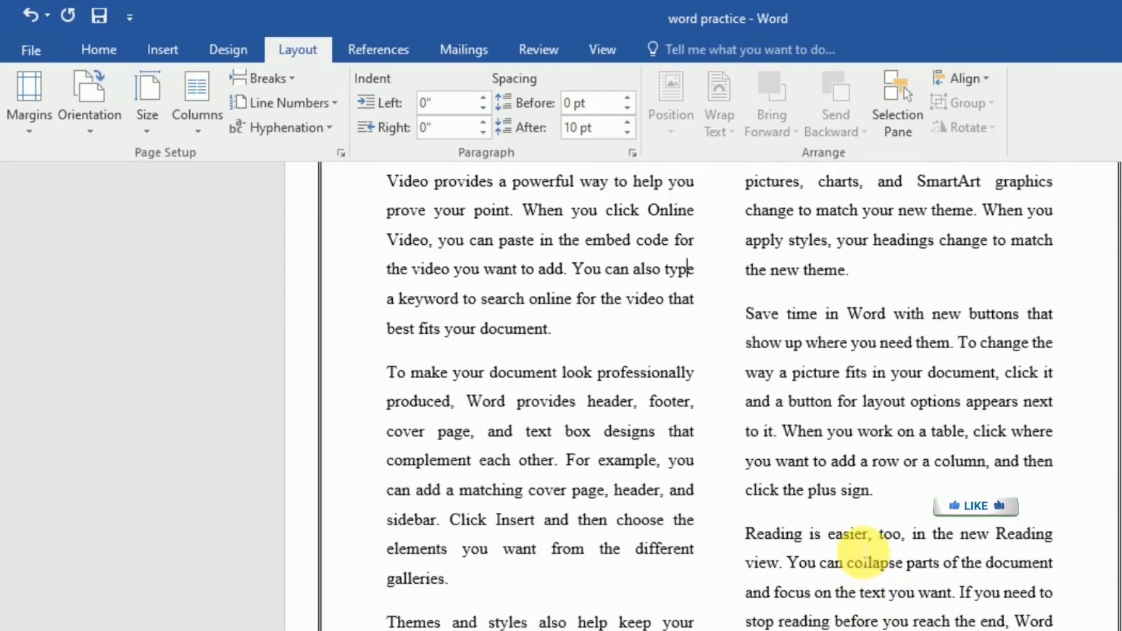
scroll(863, 552, up, 15)
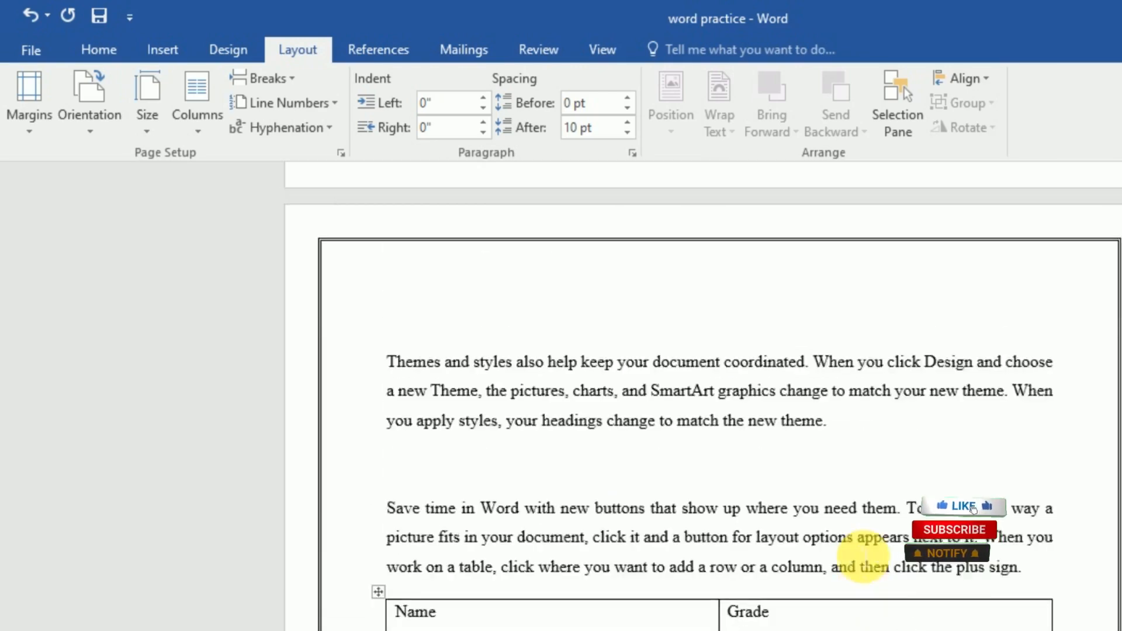
scroll(863, 556, up, 10)
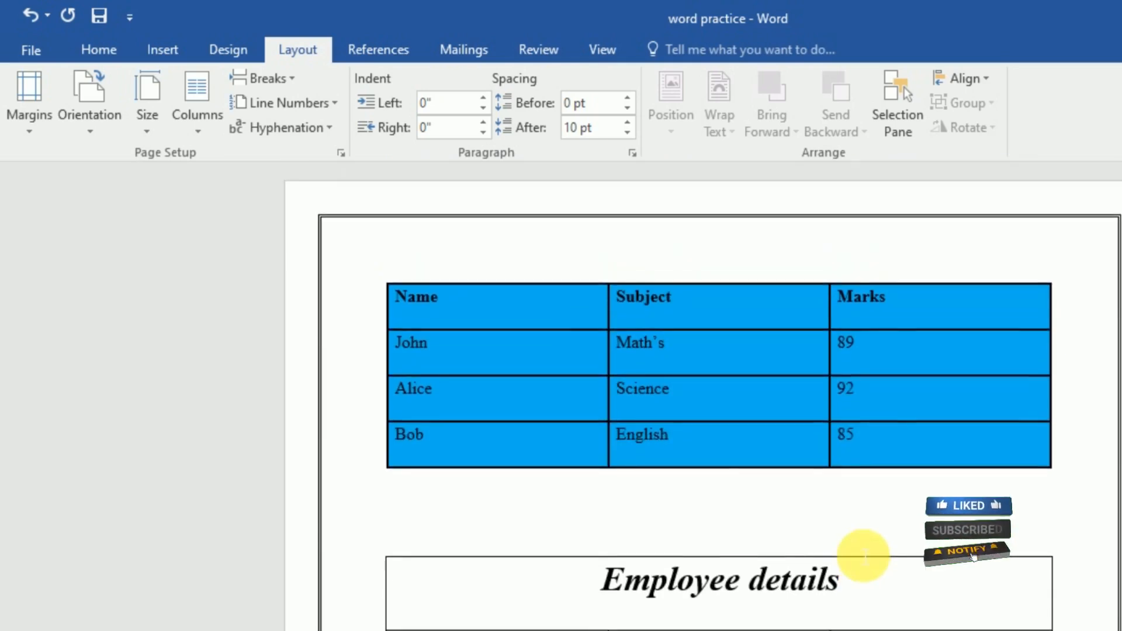
scroll(863, 555, down, 8)
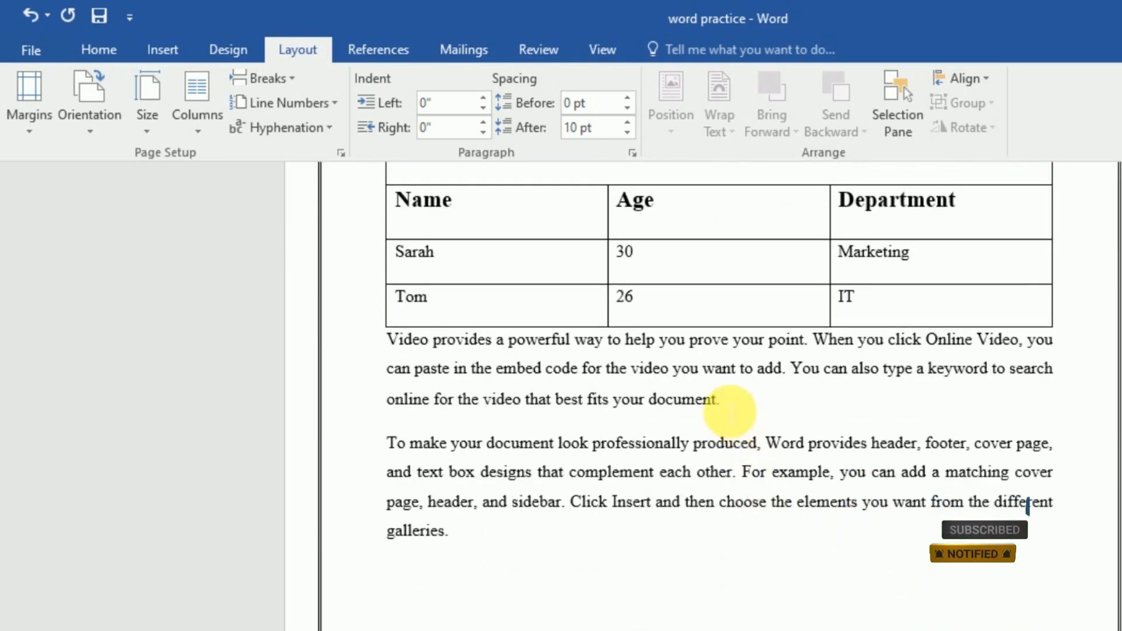
Format only the "Video provides a powerful way" paragraph directly below the Name, Age and Department table into two columns.
drag(729, 409, 389, 358)
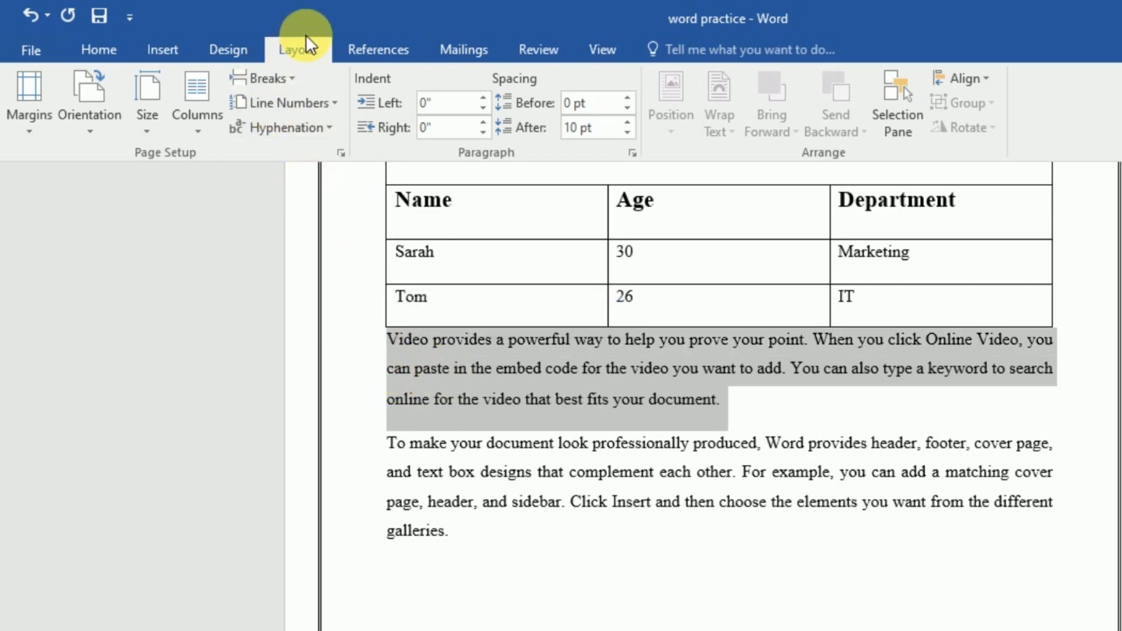
click(195, 132)
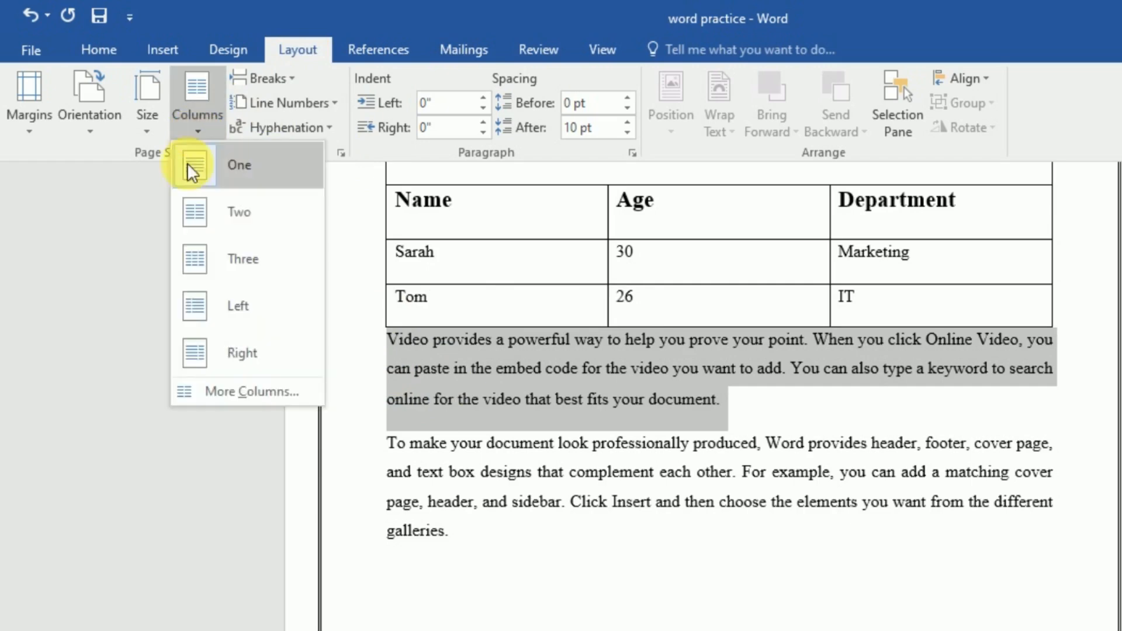
click(208, 212)
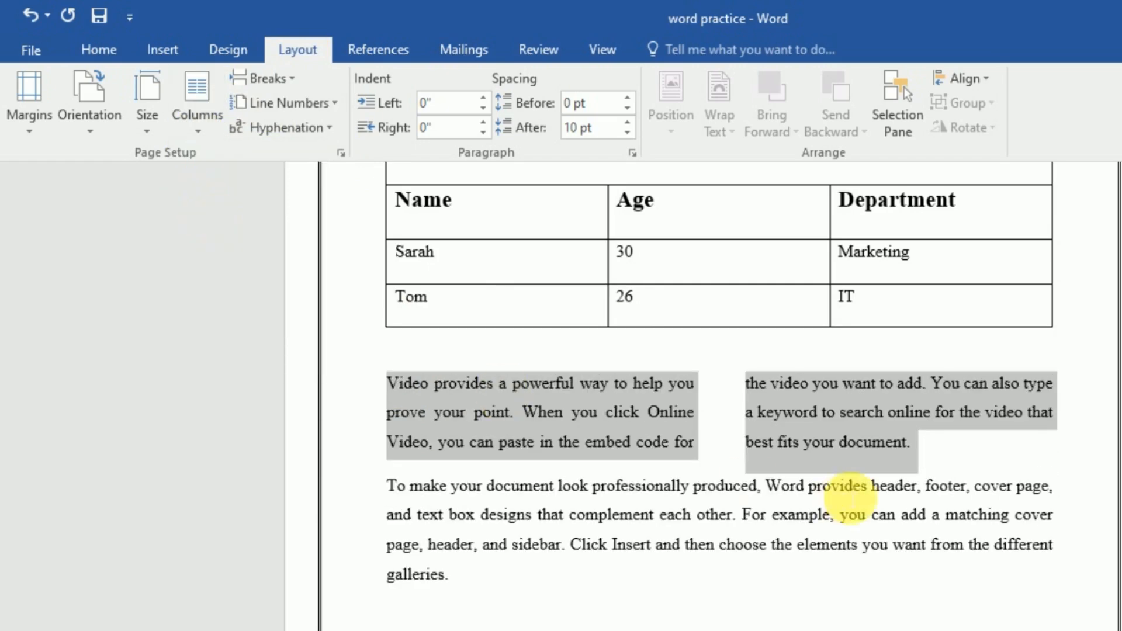
click(705, 423)
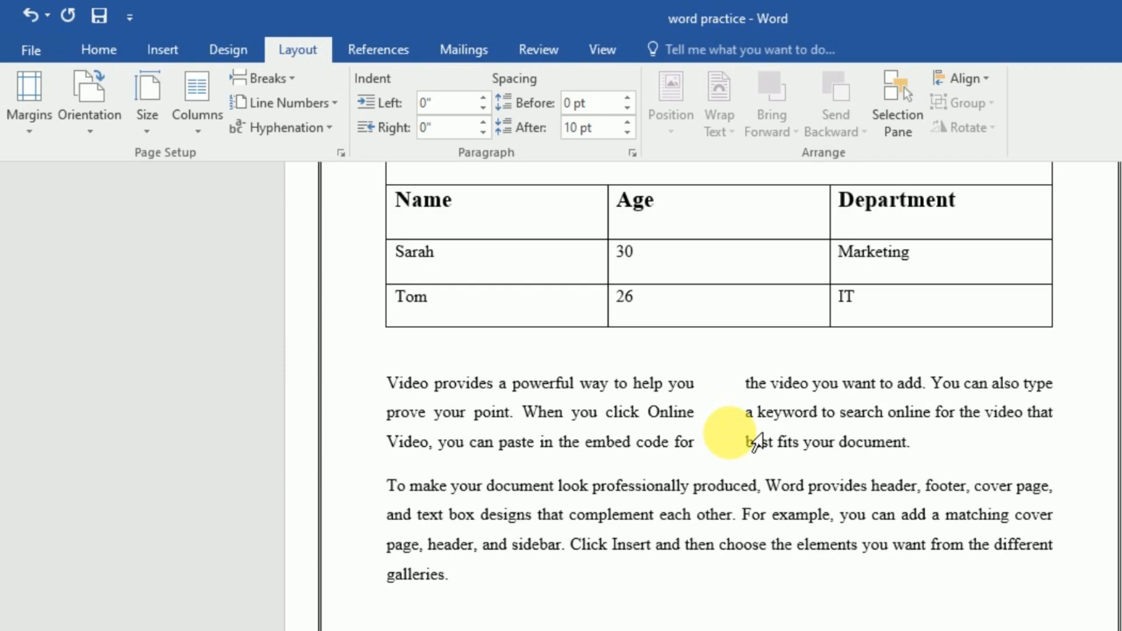
Return all the sample paragraphs on the third page to one column and delete them.
scroll(748, 438, down, 15)
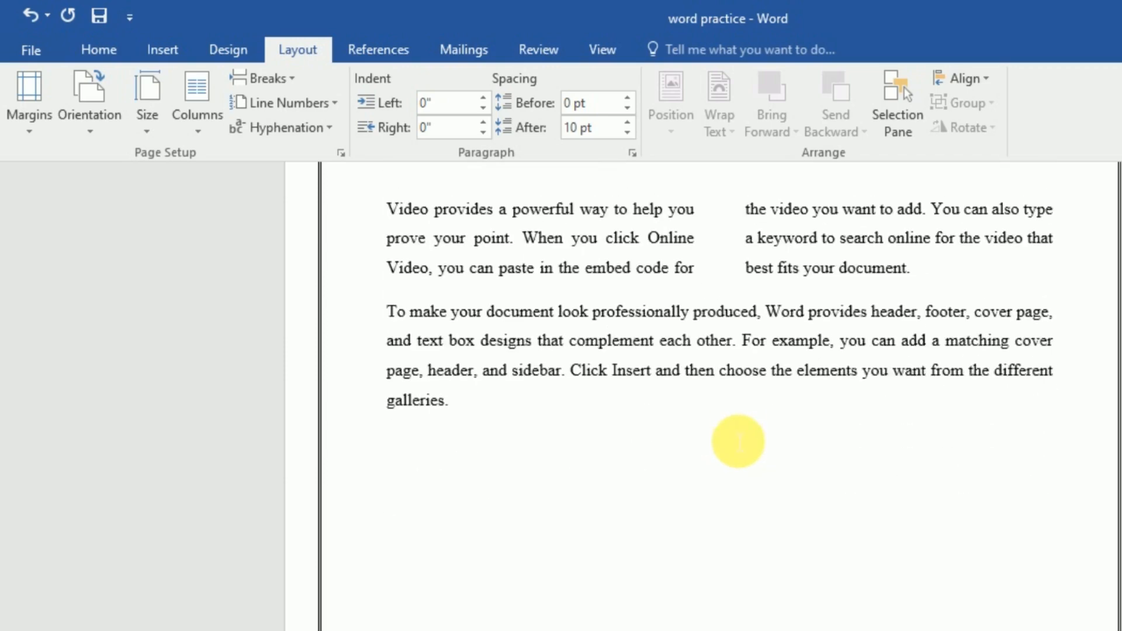
scroll(738, 441, up, 10)
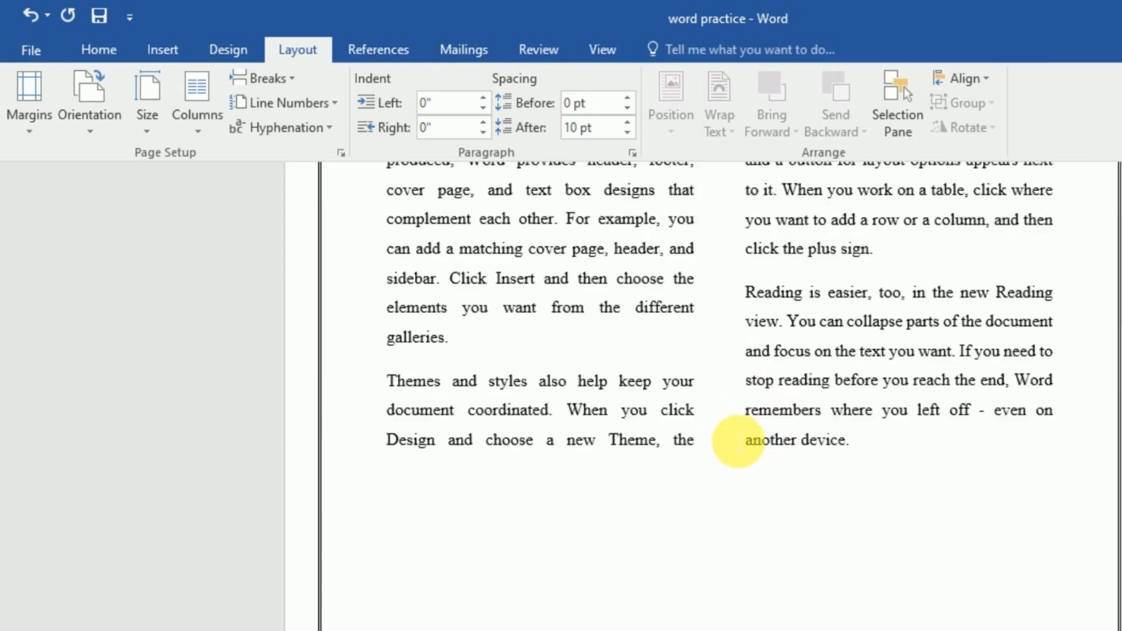
scroll(794, 580, up, 2)
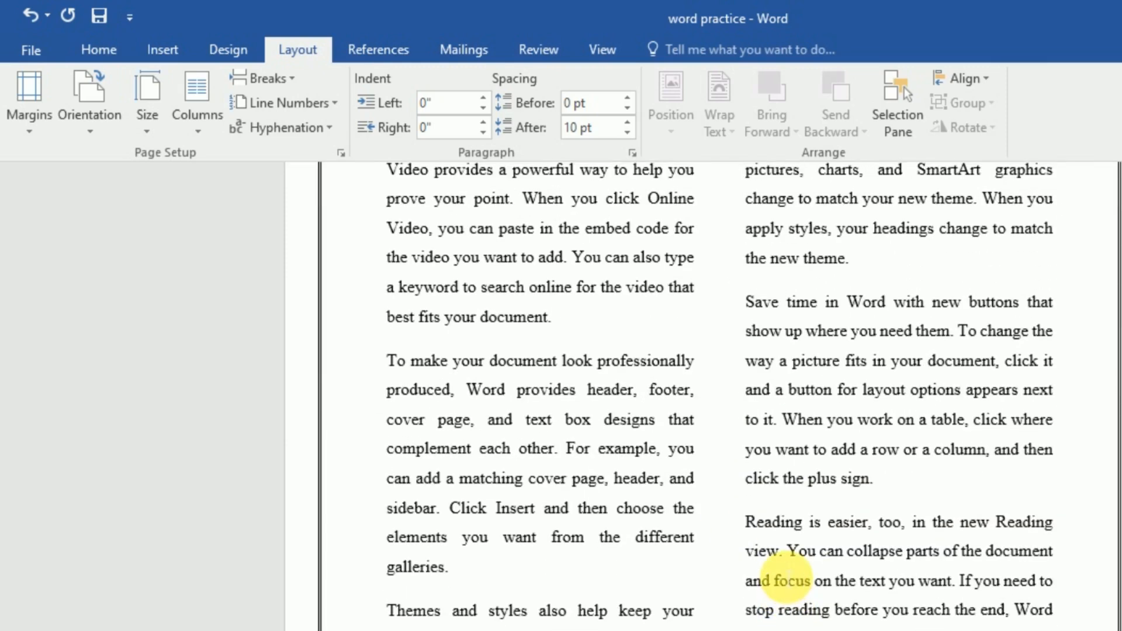
click(860, 616)
drag(666, 373, 386, 161)
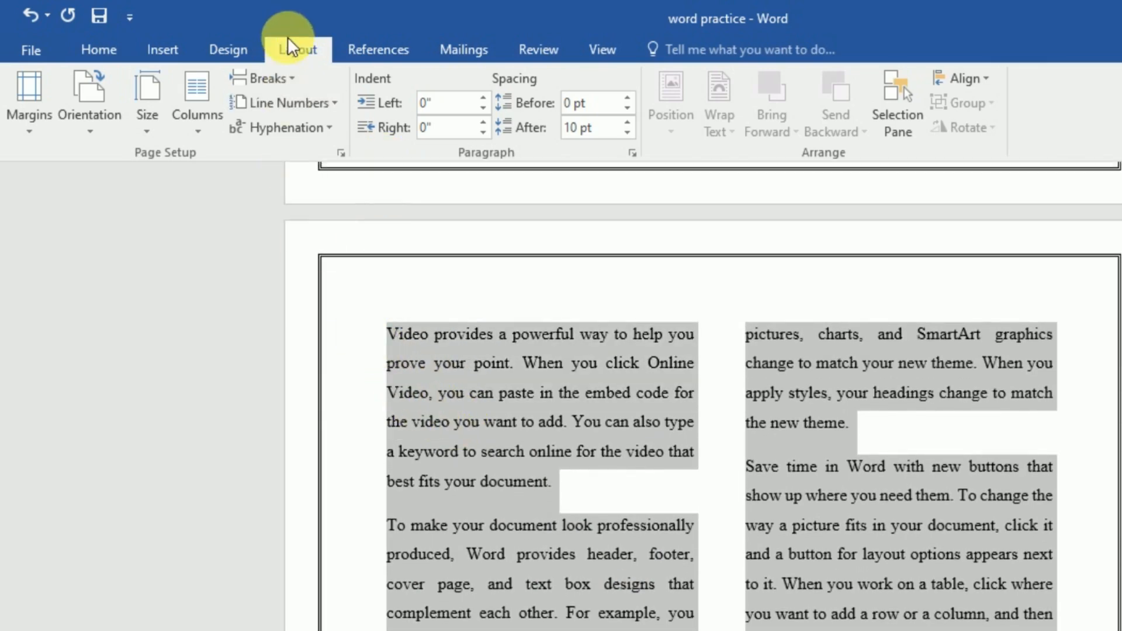
click(201, 133)
click(201, 162)
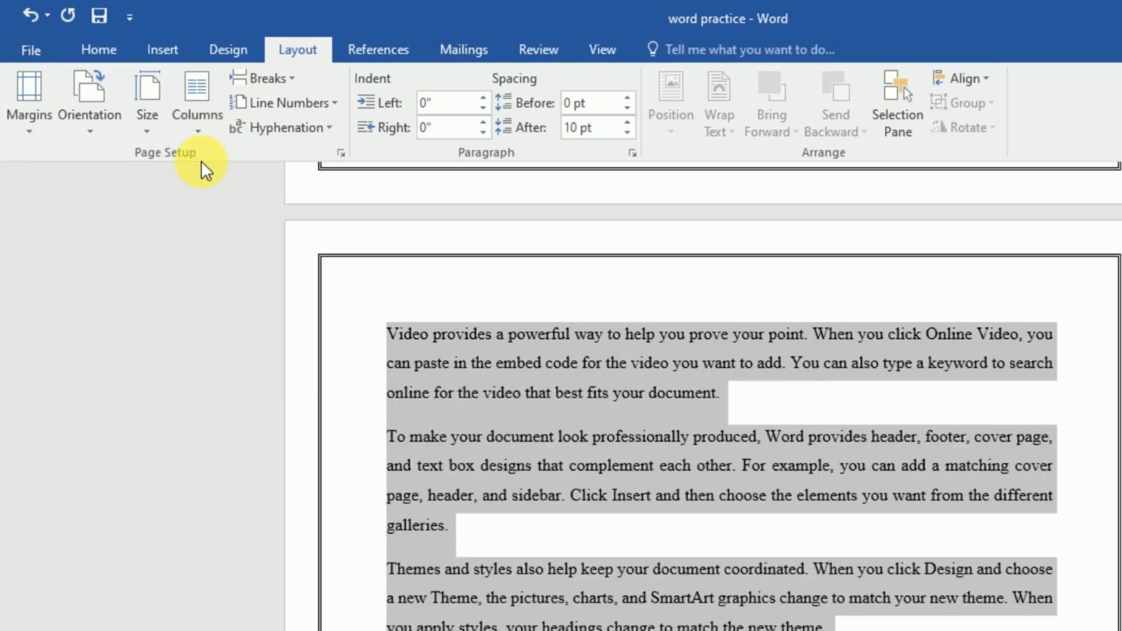
key(Delete)
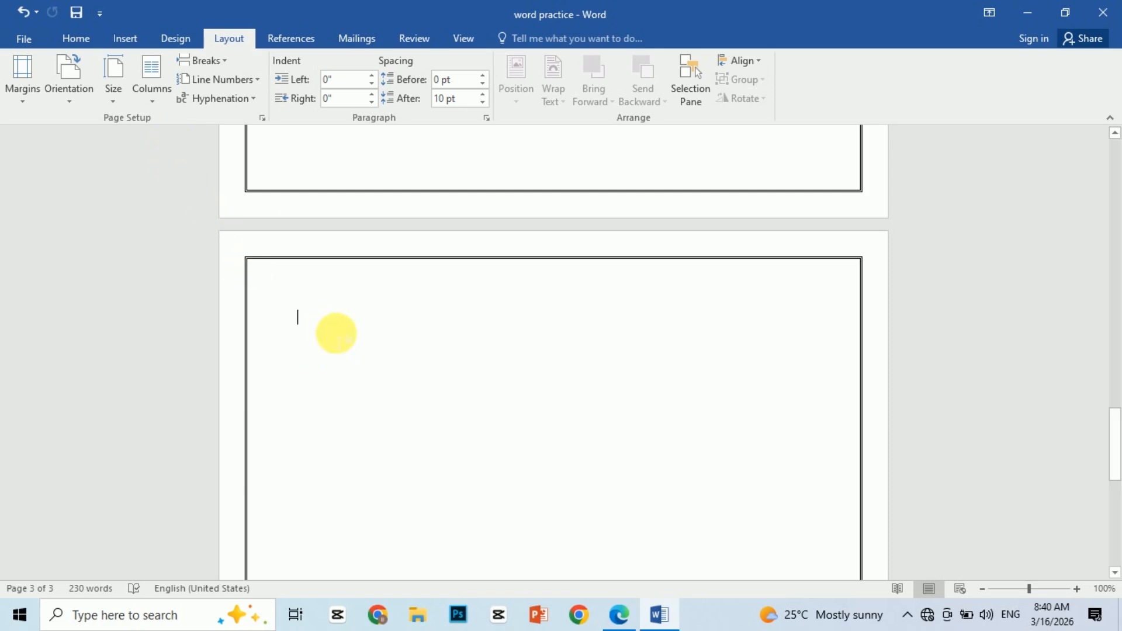
Set the empty third page to two columns and generate sample paragraphs there with =rand().
click(148, 102)
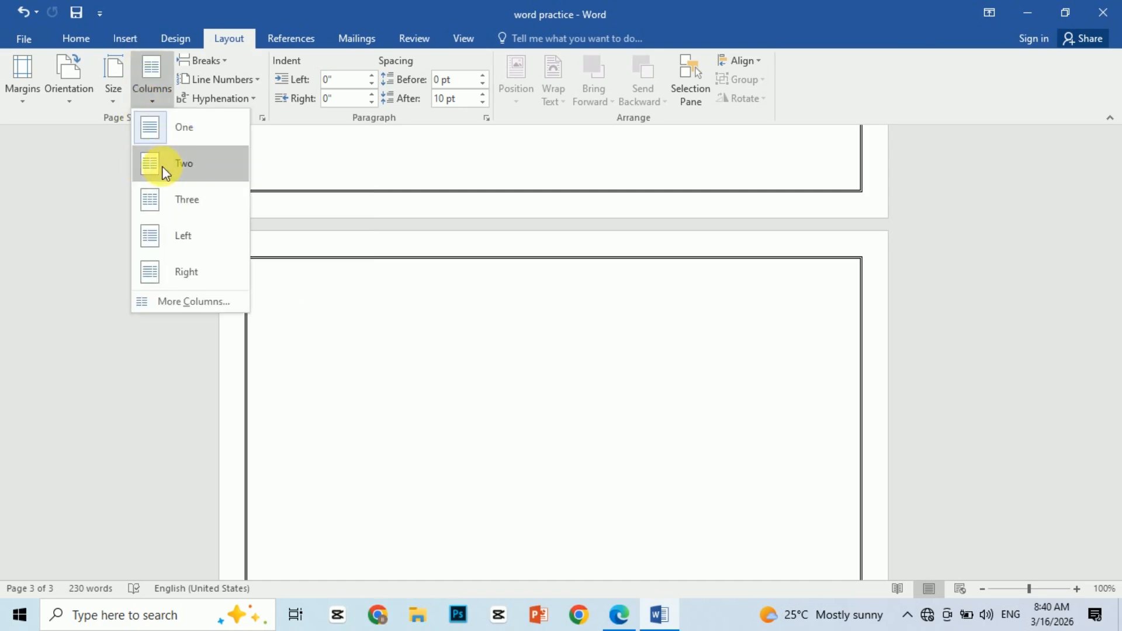
click(183, 169)
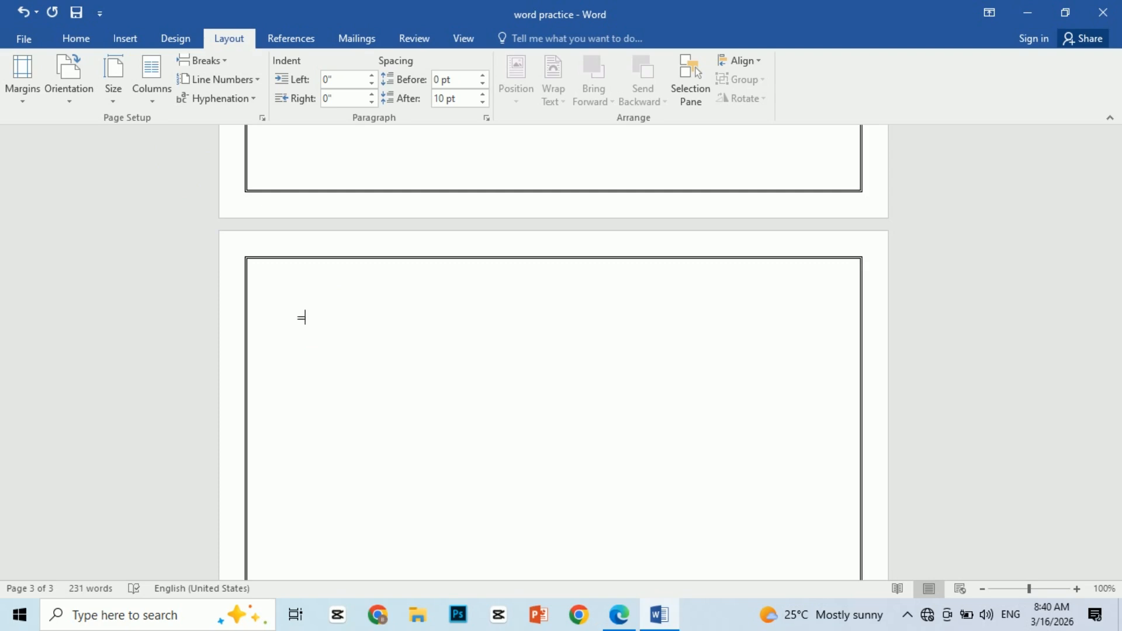
text(())
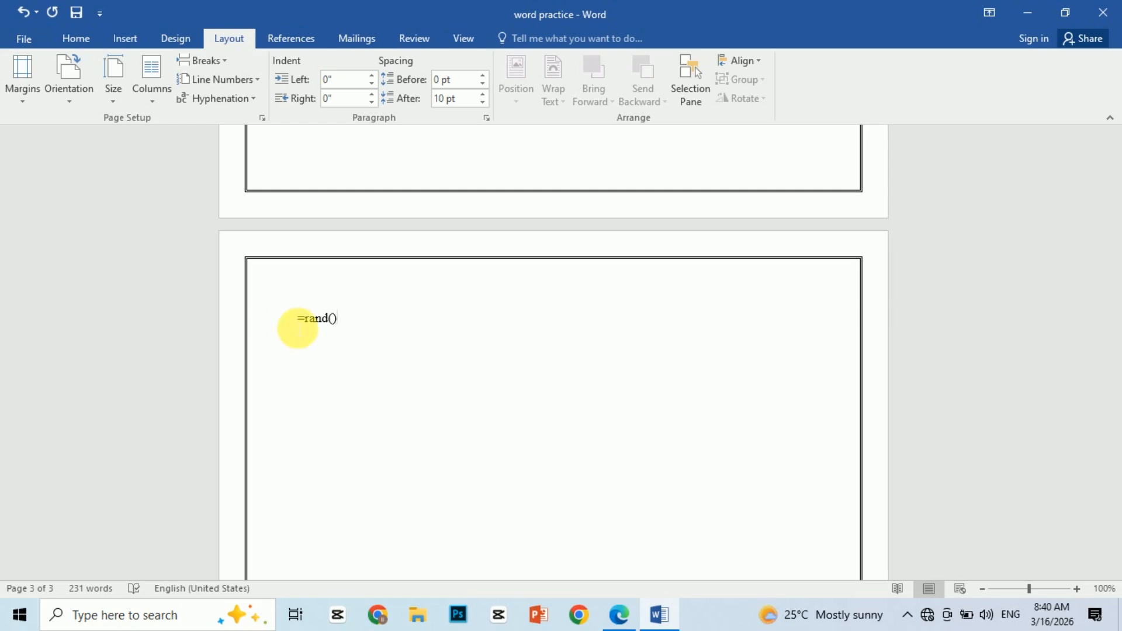
key(Return)
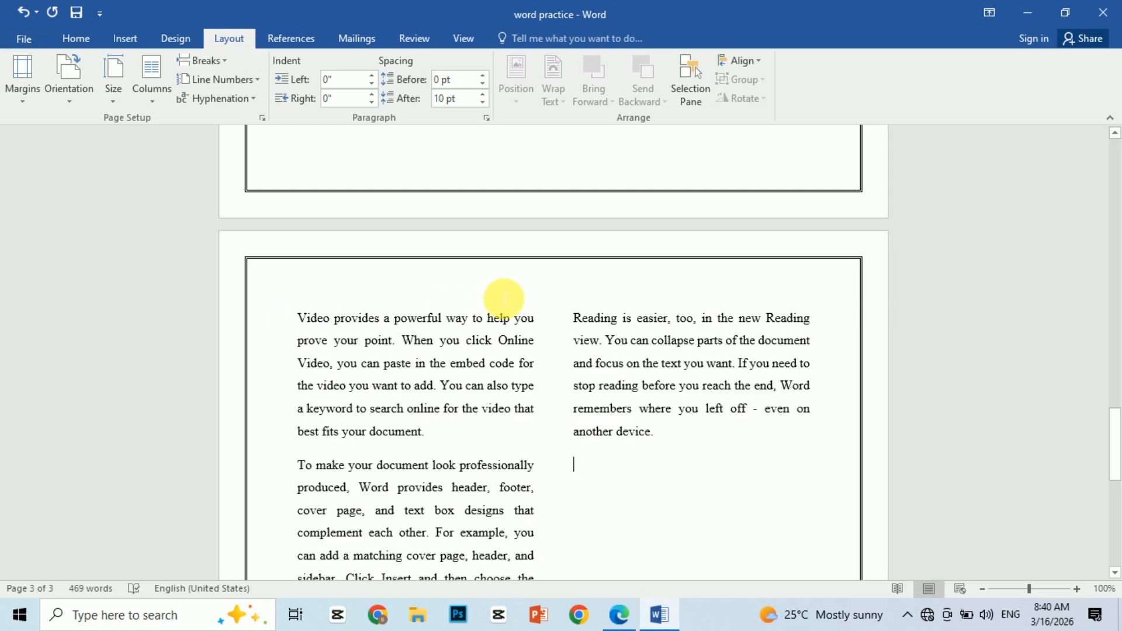
Look through the generated two-column text on the third page and save the document.
scroll(626, 426, down, 5)
scroll(626, 429, down, 4)
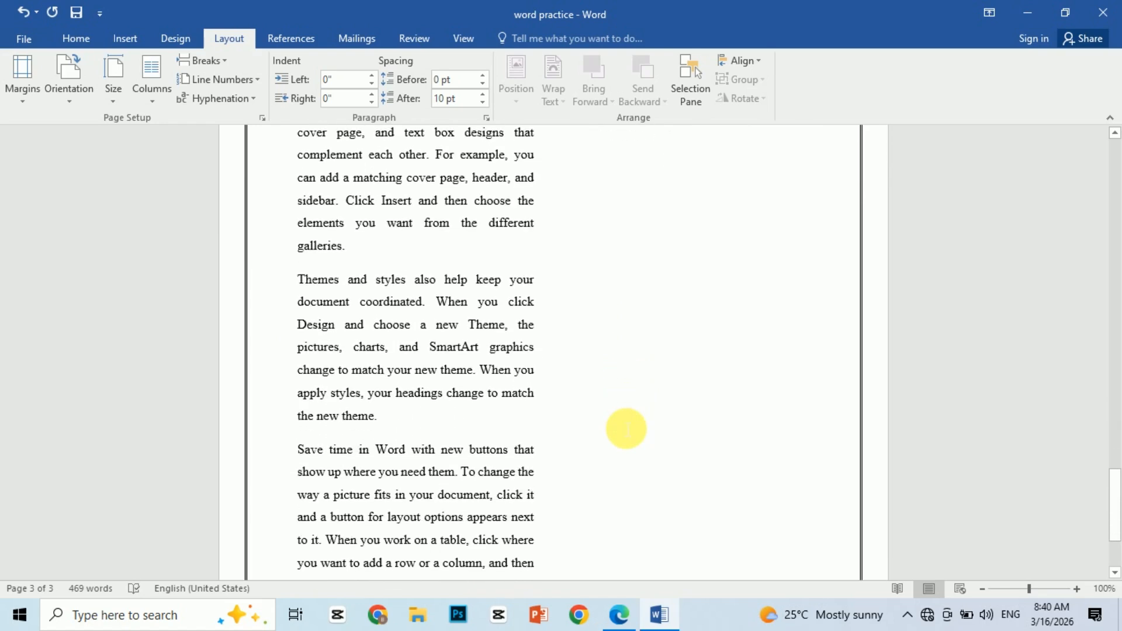
scroll(626, 429, up, 8)
scroll(626, 429, up, 2)
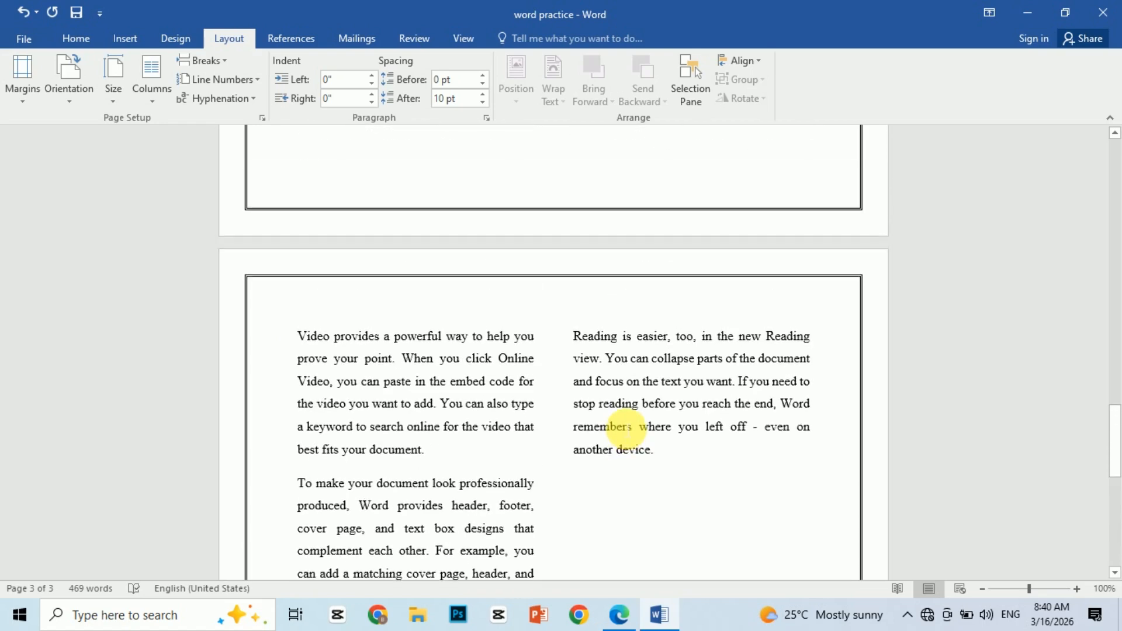
scroll(637, 496, down, 2)
scroll(637, 498, down, 1)
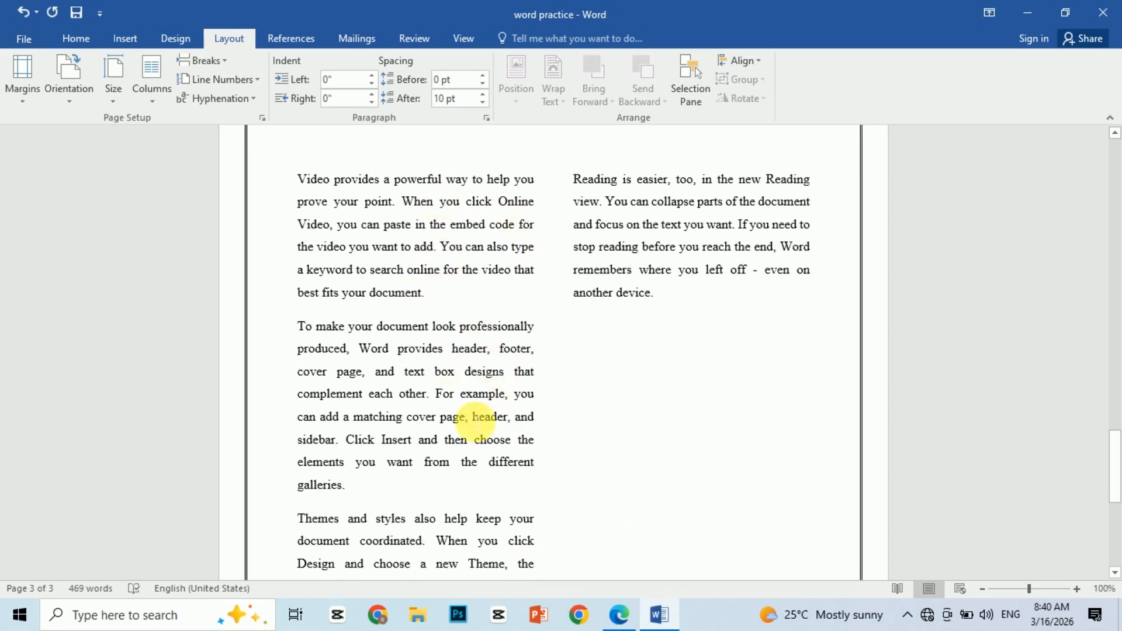
scroll(703, 403, down, 5)
scroll(704, 403, up, 10)
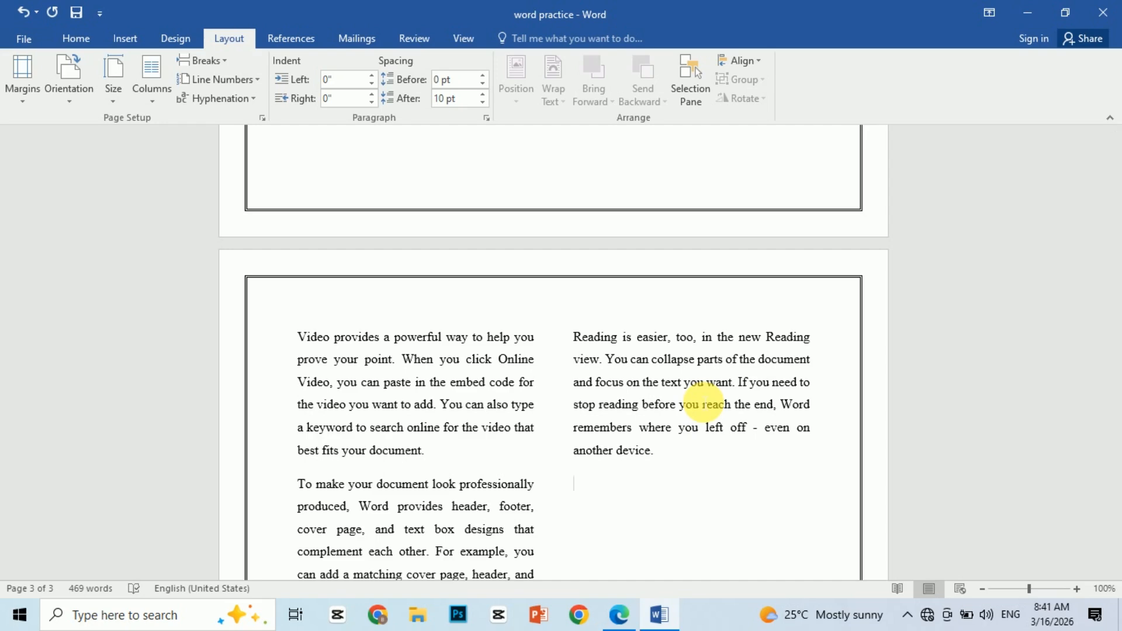
click(76, 12)
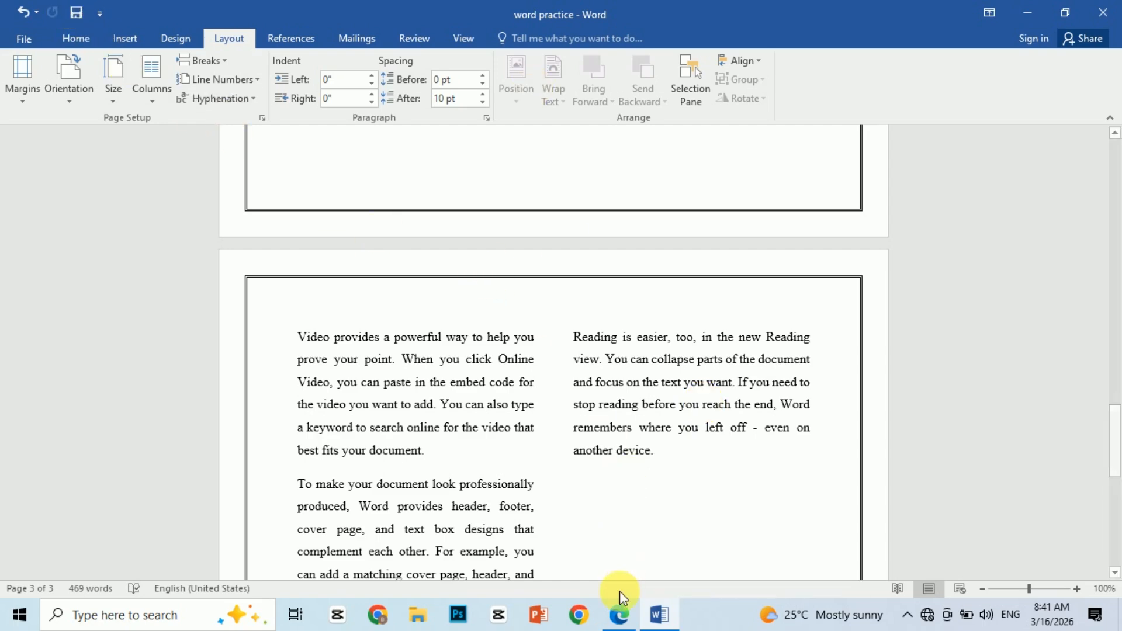
Switch to the ms word lab practice PDF in Edge and read the Task 19 instructions on creating a numbered list.
click(620, 614)
scroll(490, 439, down, 2)
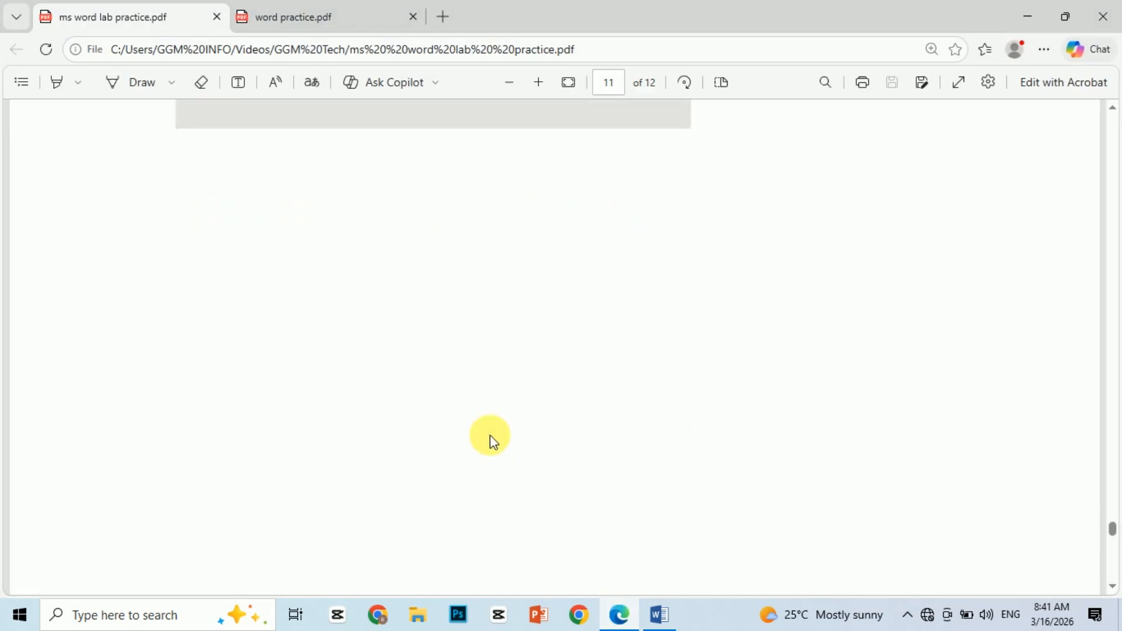
scroll(490, 435, down, 5)
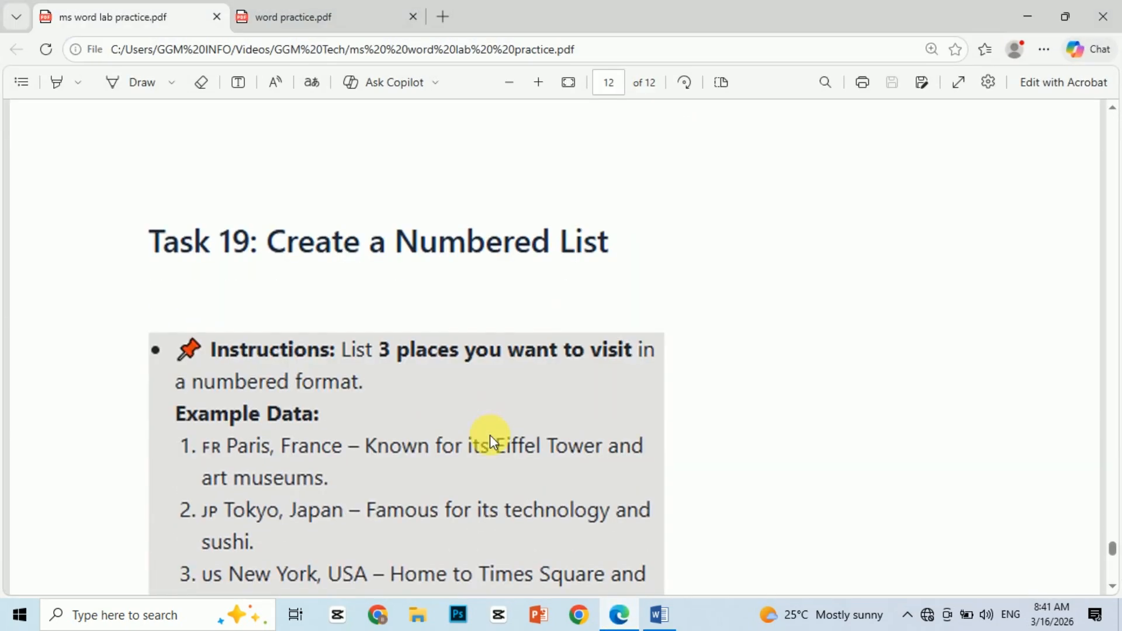
scroll(490, 434, down, 1)
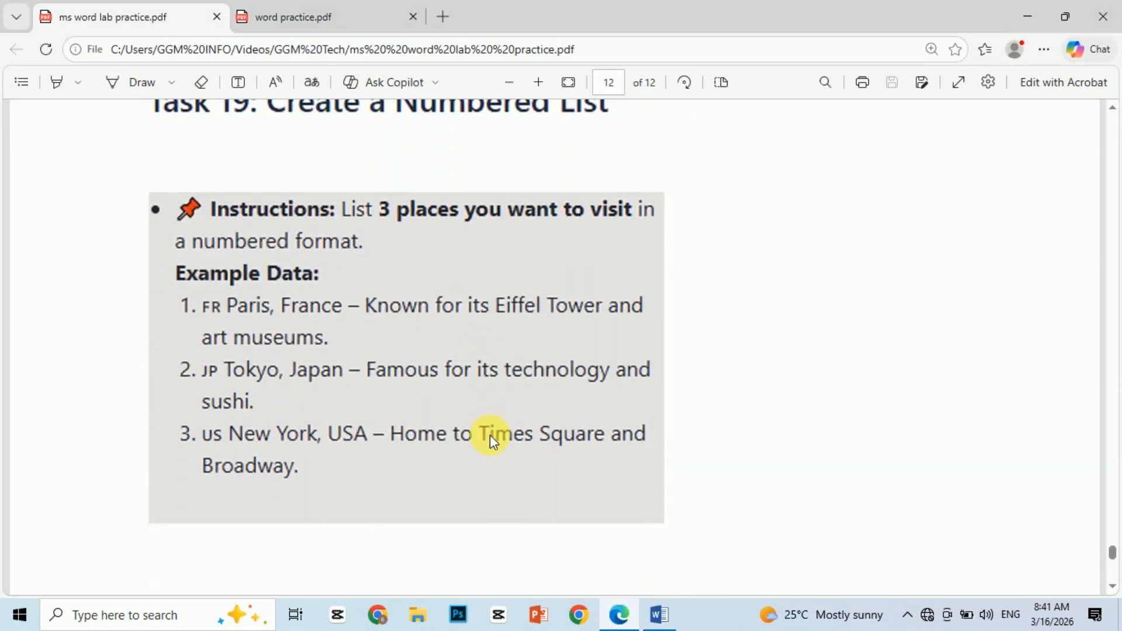
scroll(490, 435, up, 1)
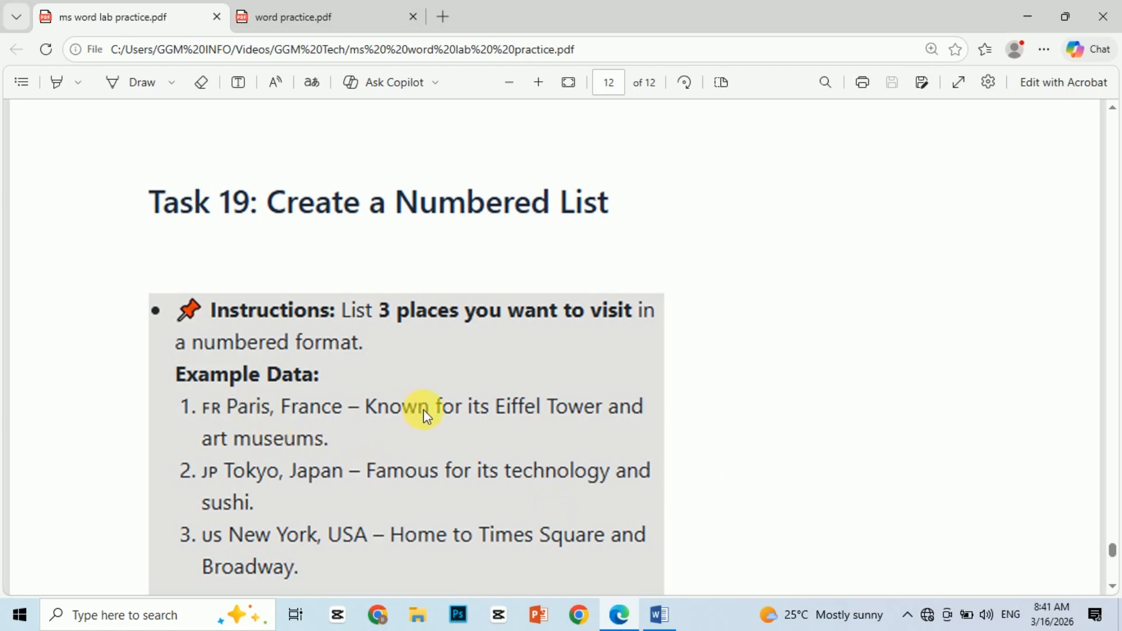
Back in Word, add the bold heading "I went to visit country" below the telegram channel link, with the lines Ethiopia, Kenya and America.
click(659, 614)
scroll(559, 419, down, 3)
scroll(563, 422, up, 8)
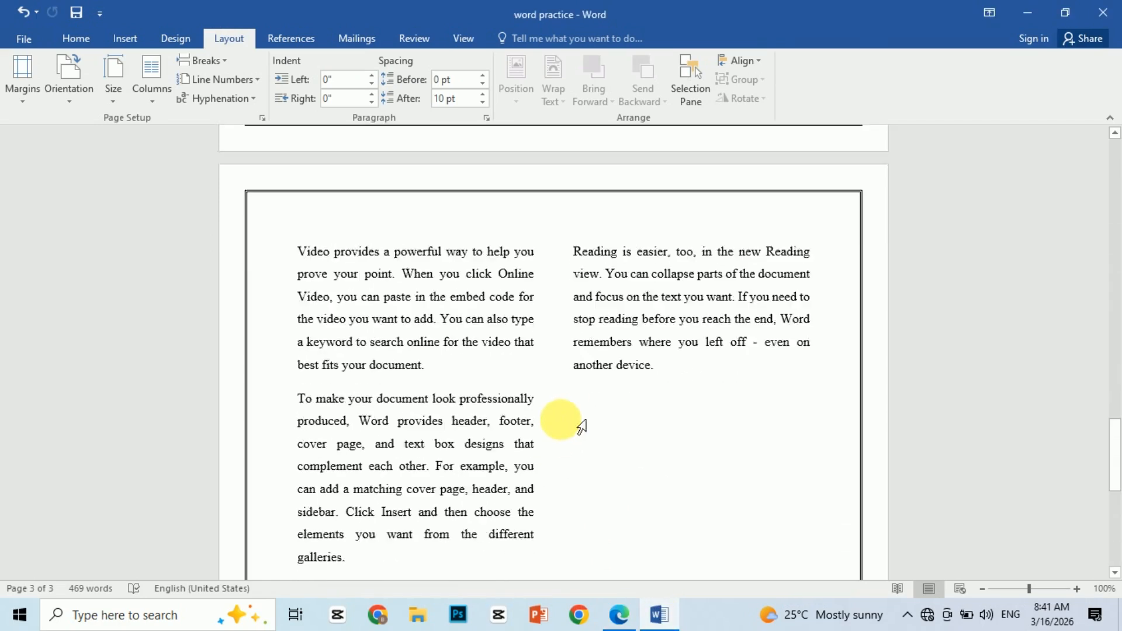
click(403, 328)
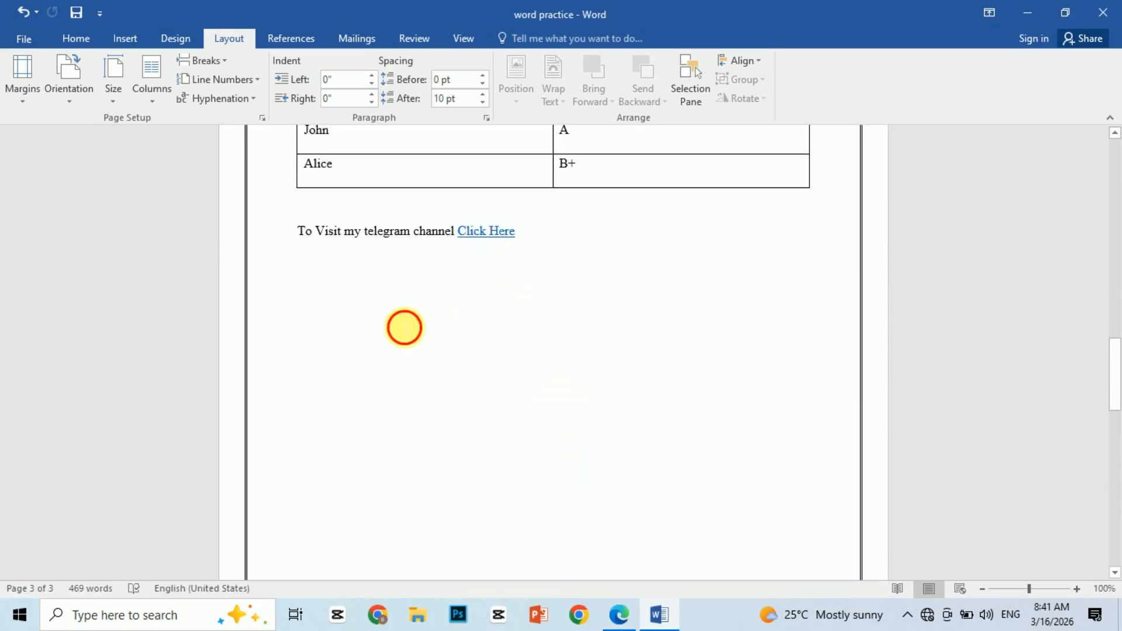
key(Return)
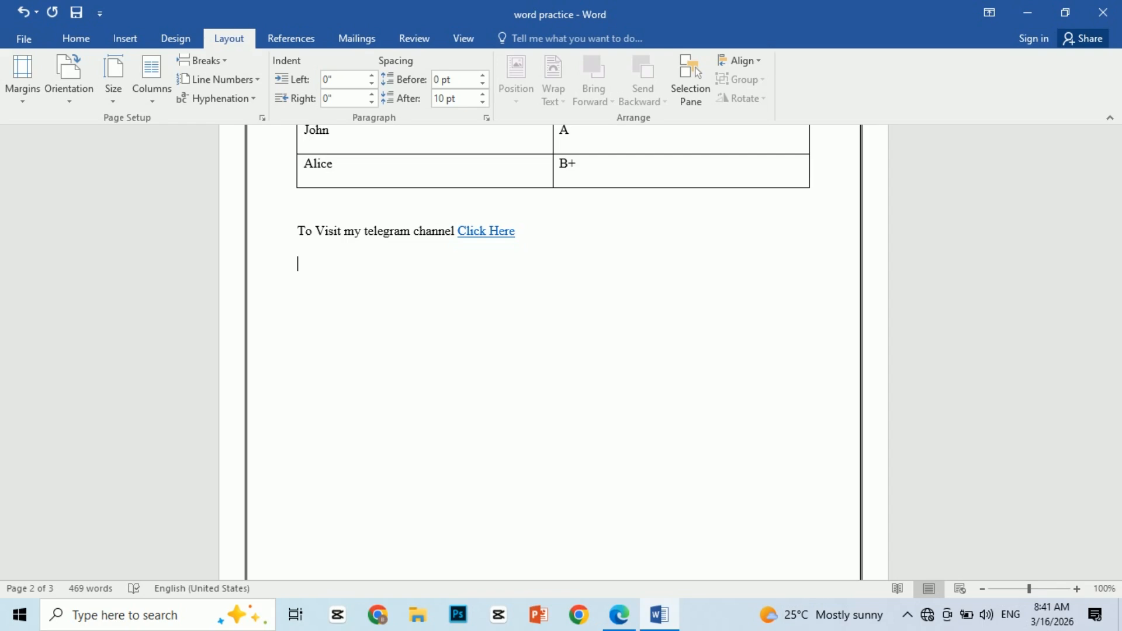
text(I went to visit country)
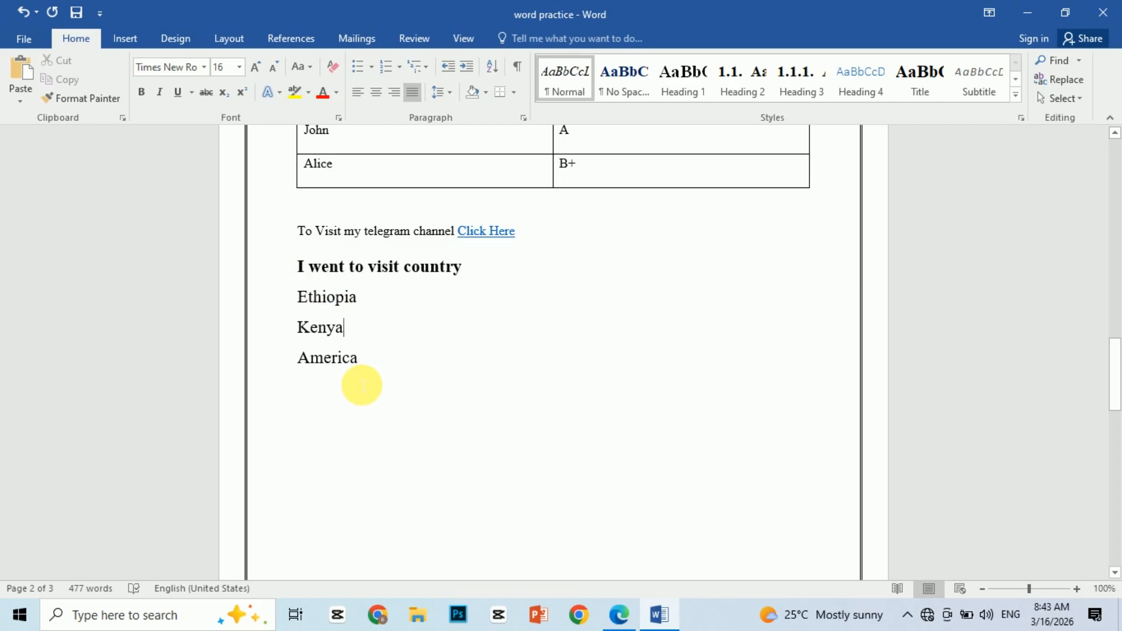
click(383, 365)
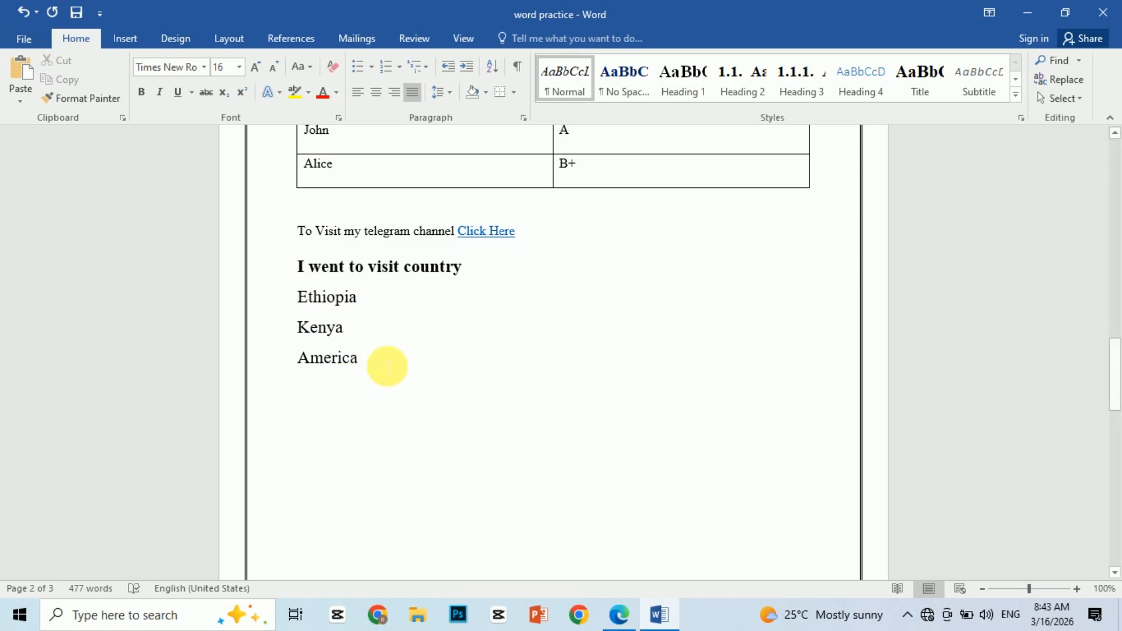
drag(387, 366, 350, 320)
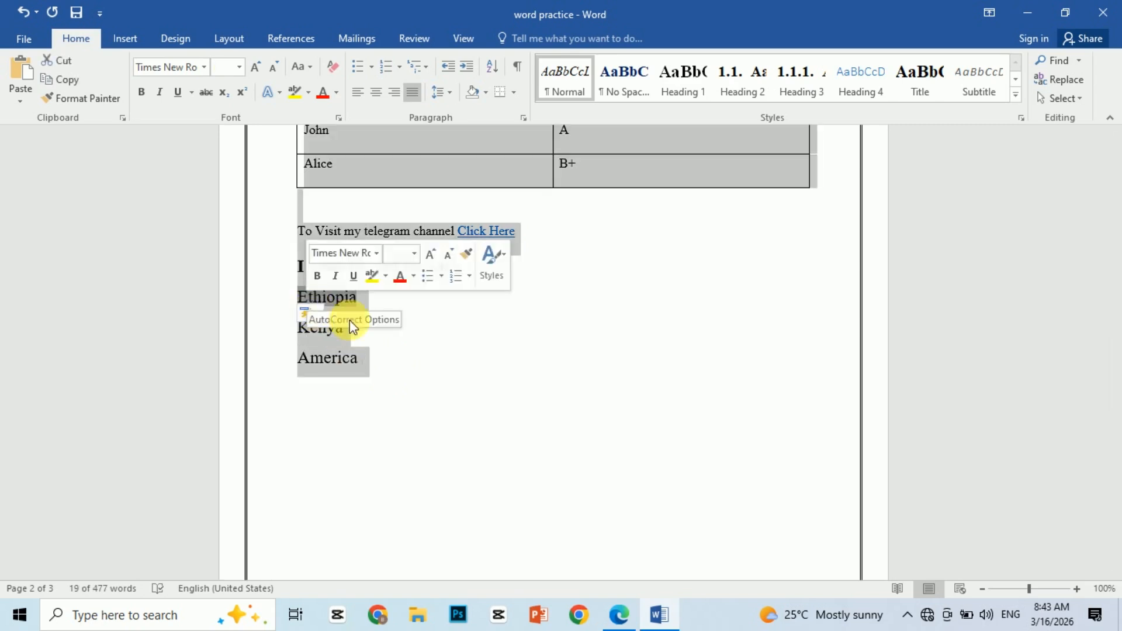
click(376, 375)
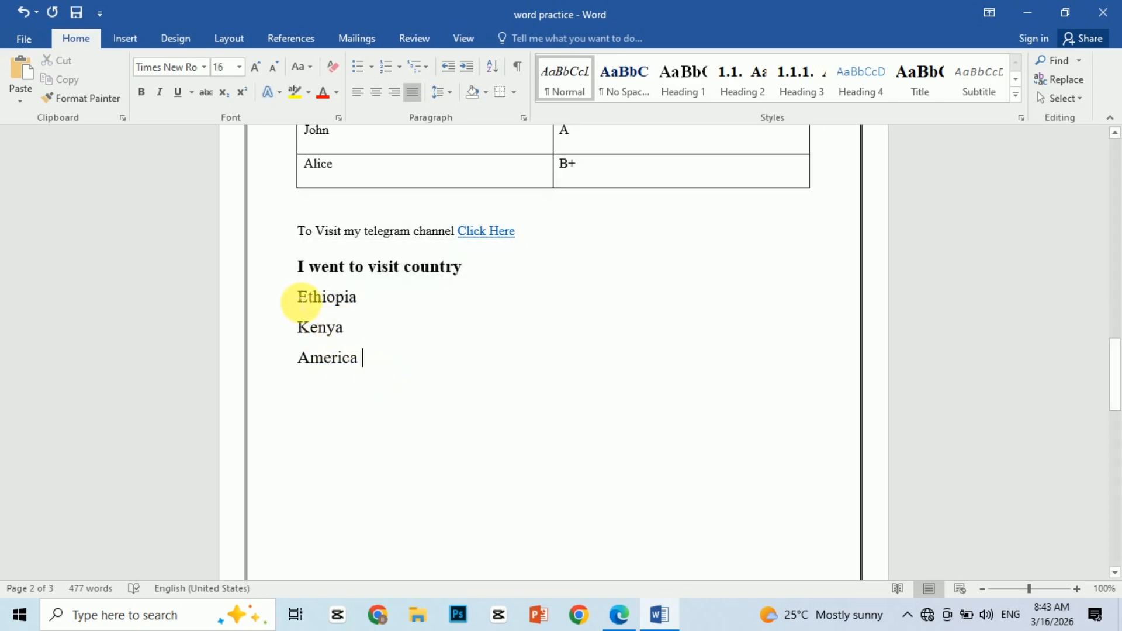
Turn the Ethiopia, Kenya and America lines into a numbered list in the 1. 2. 3. format.
drag(299, 298, 358, 363)
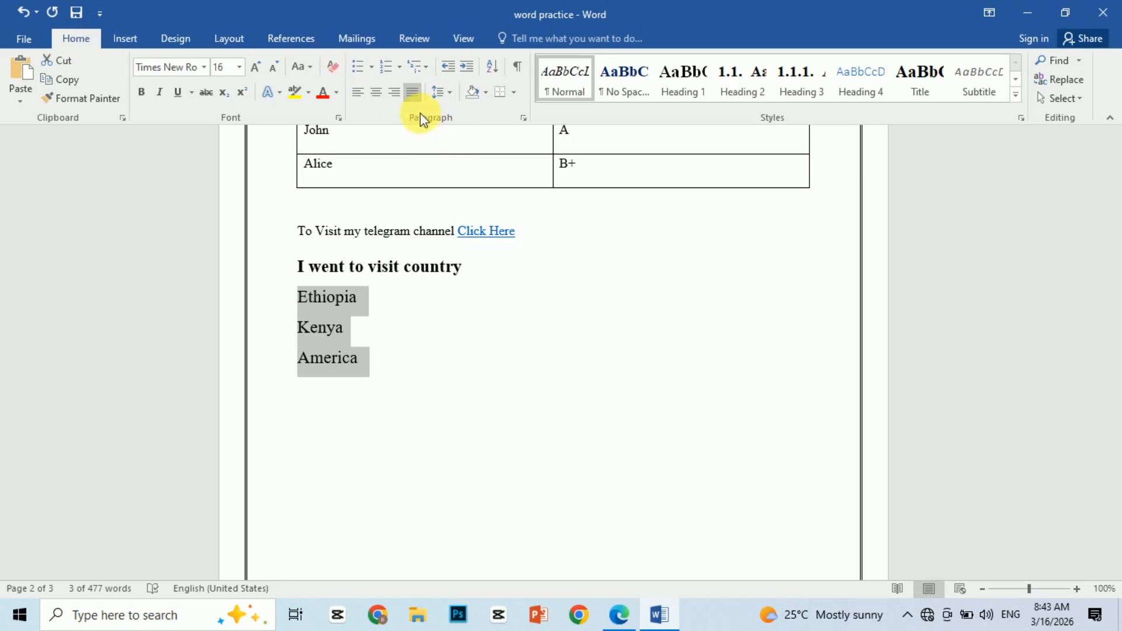
click(400, 72)
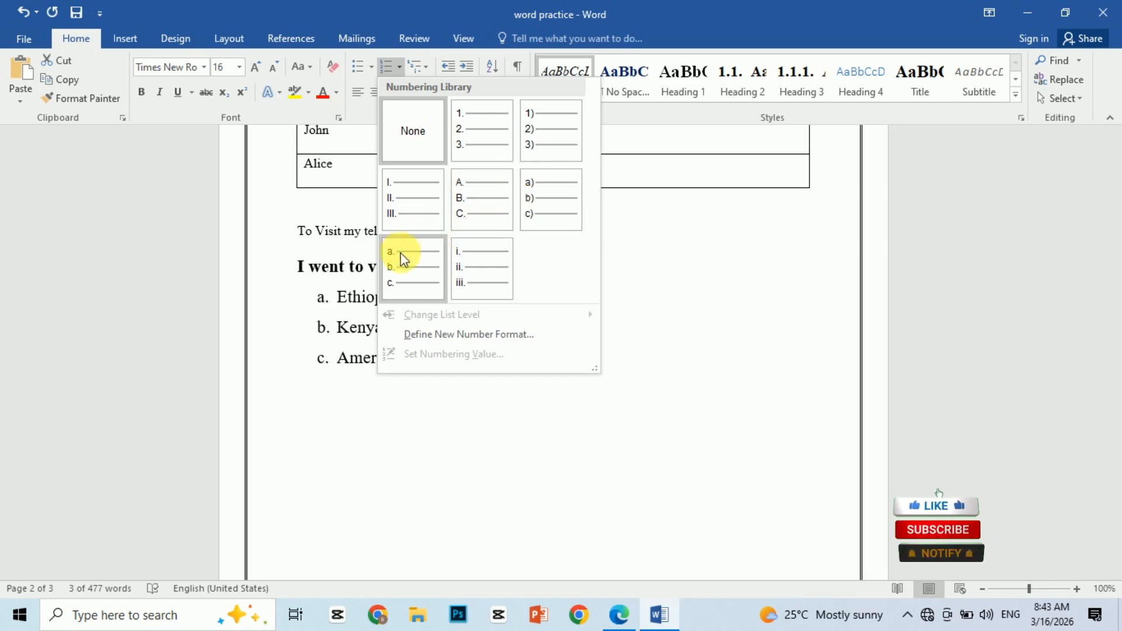
click(461, 139)
click(451, 361)
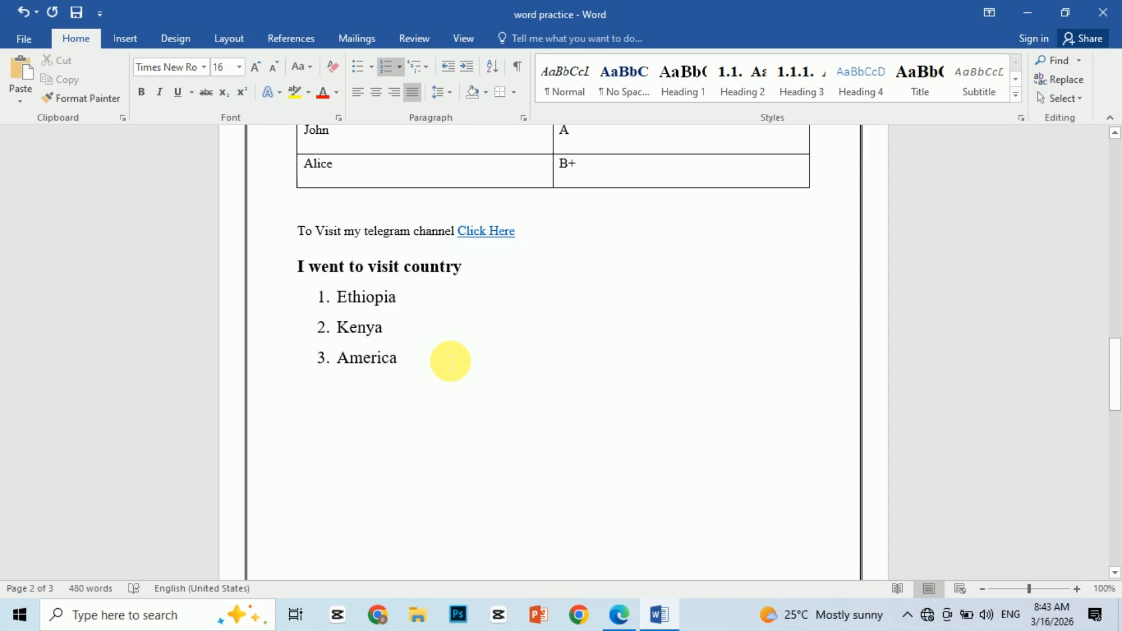
Switch to the lab practice PDF in Edge and read the Task 20 instructions on page margins and orientation.
click(611, 615)
scroll(526, 416, down, 5)
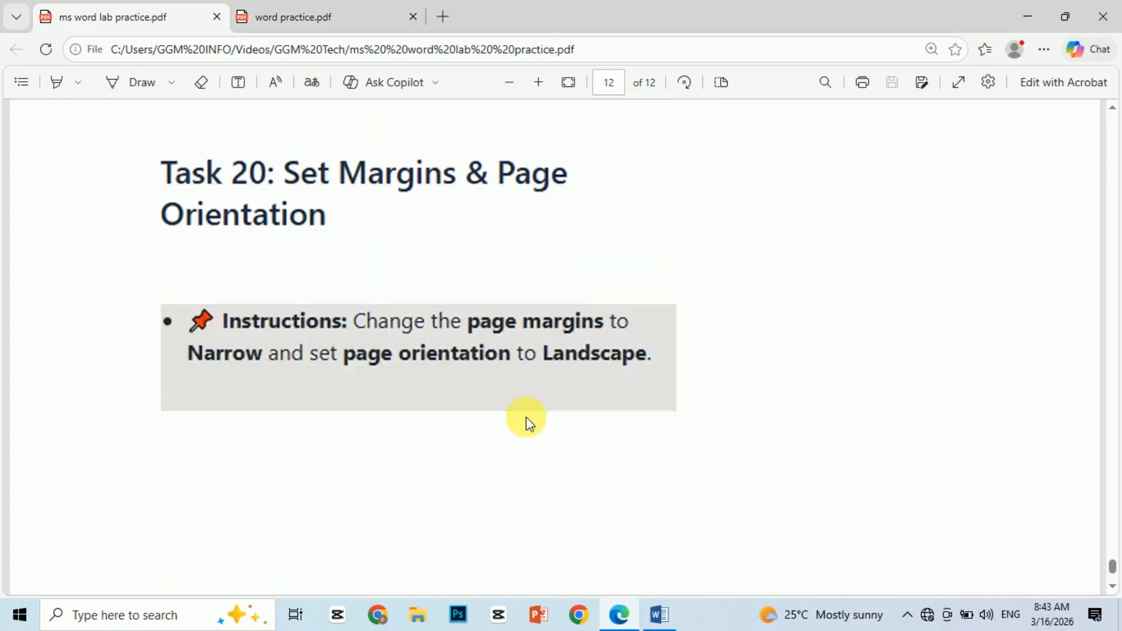
scroll(526, 416, down, 2)
scroll(526, 416, up, 3)
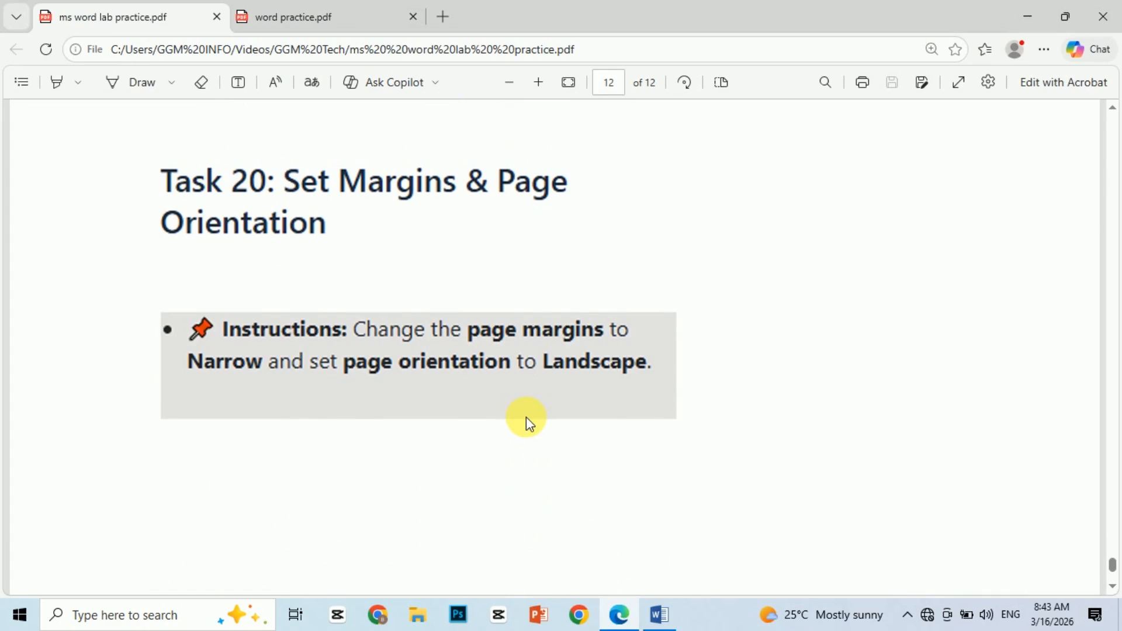
Switch to the word practice document in Word and look over its tables, two-column paragraph and page layout.
click(657, 615)
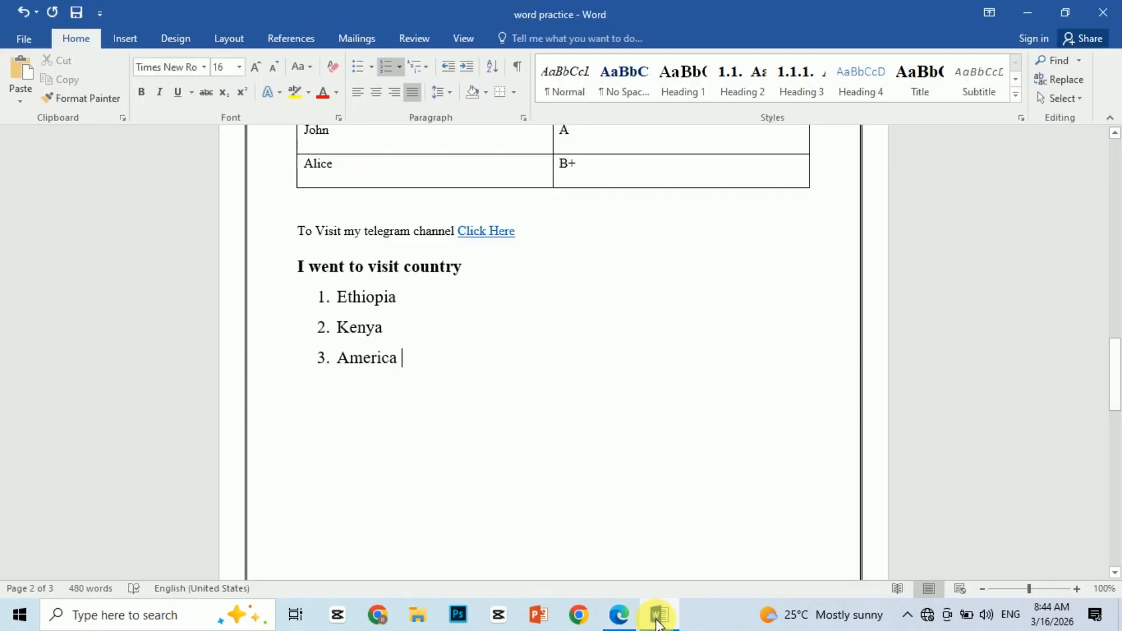
scroll(659, 393, up, 15)
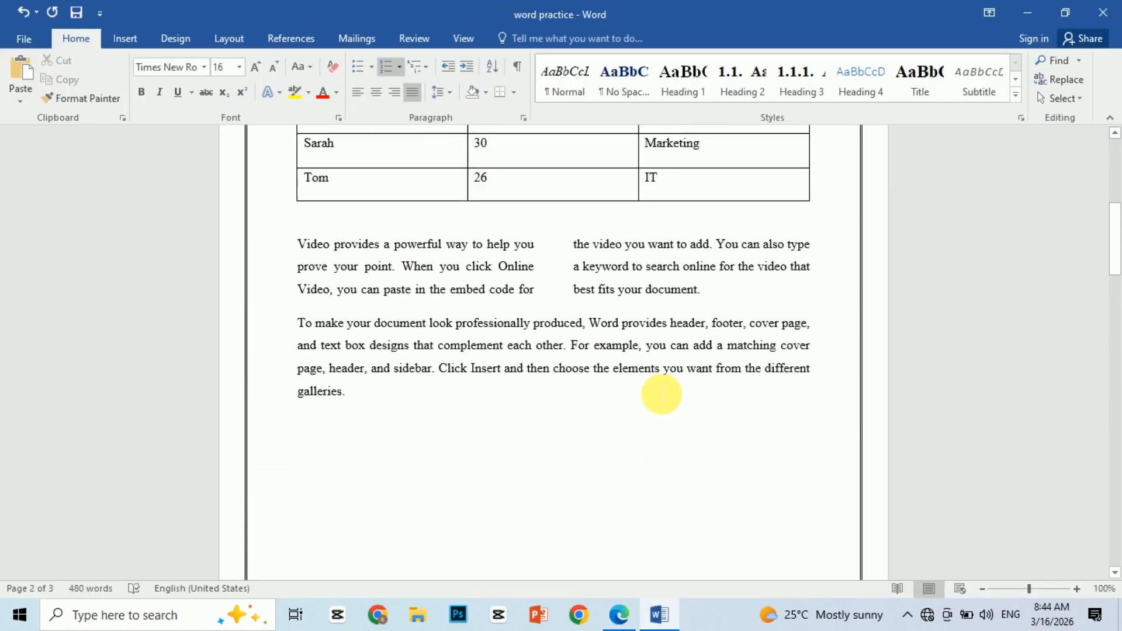
scroll(661, 394, up, 1)
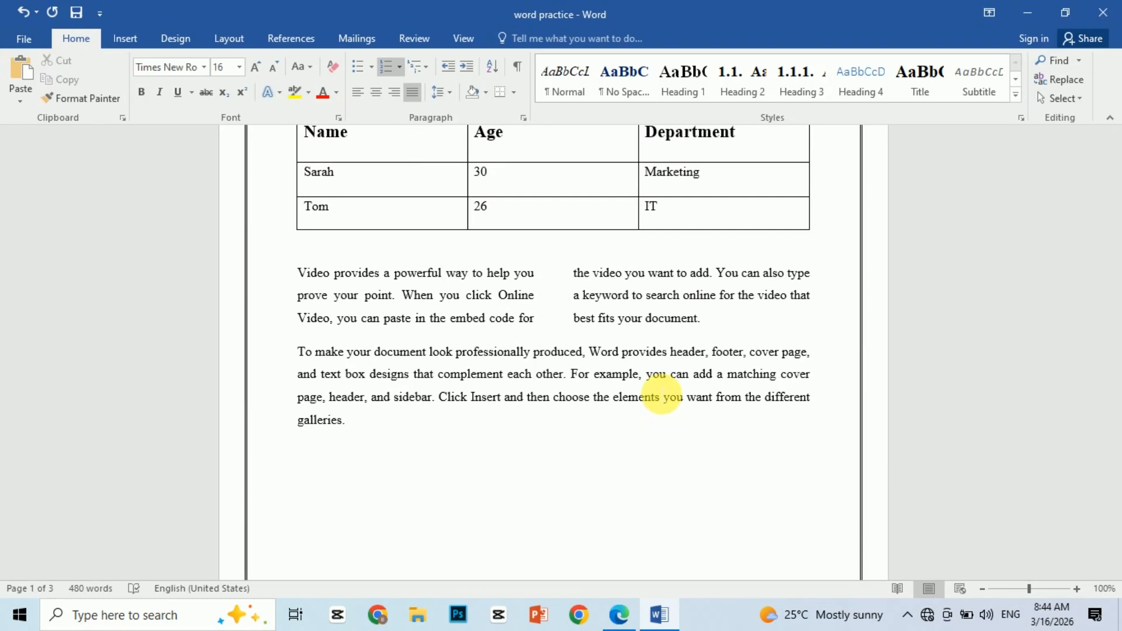
scroll(536, 319, up, 8)
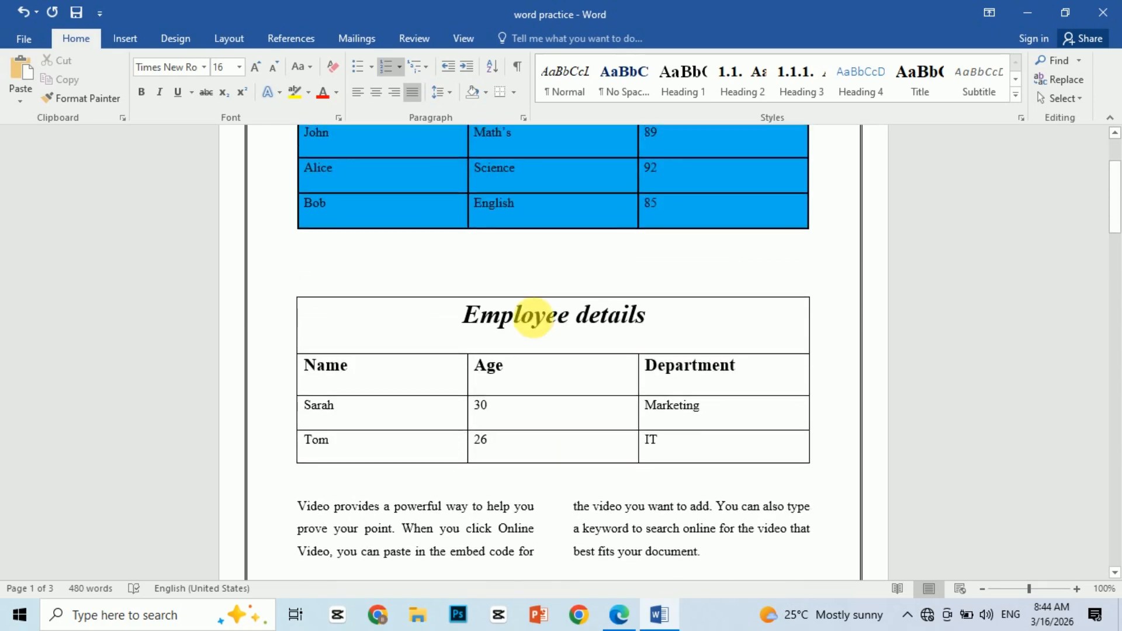
scroll(345, 552, down, 2)
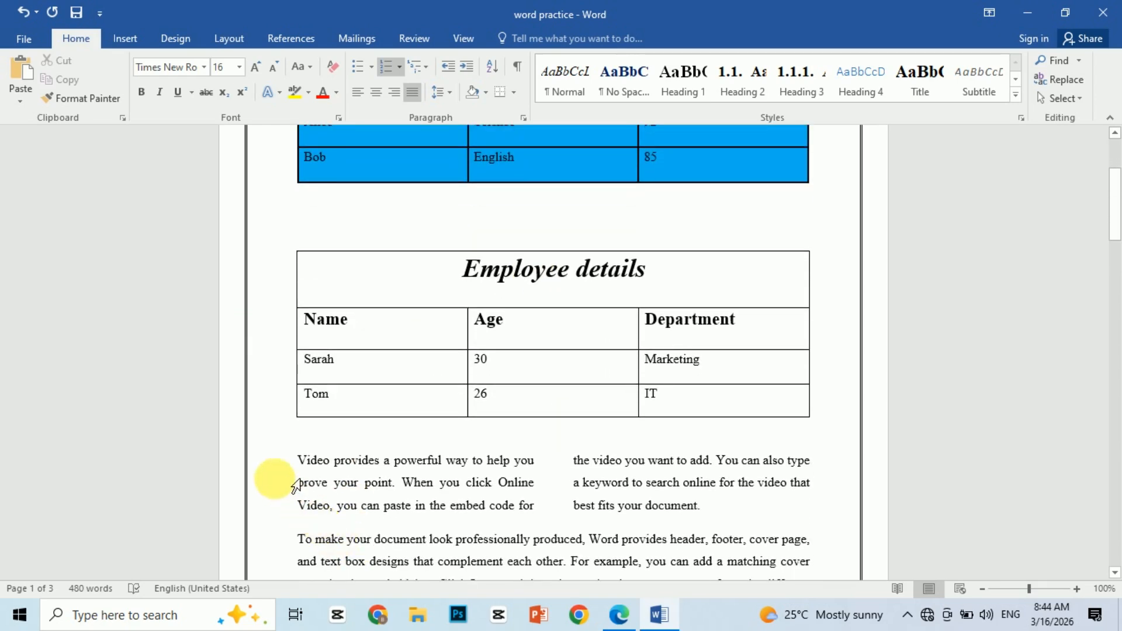
scroll(501, 552, down, 4)
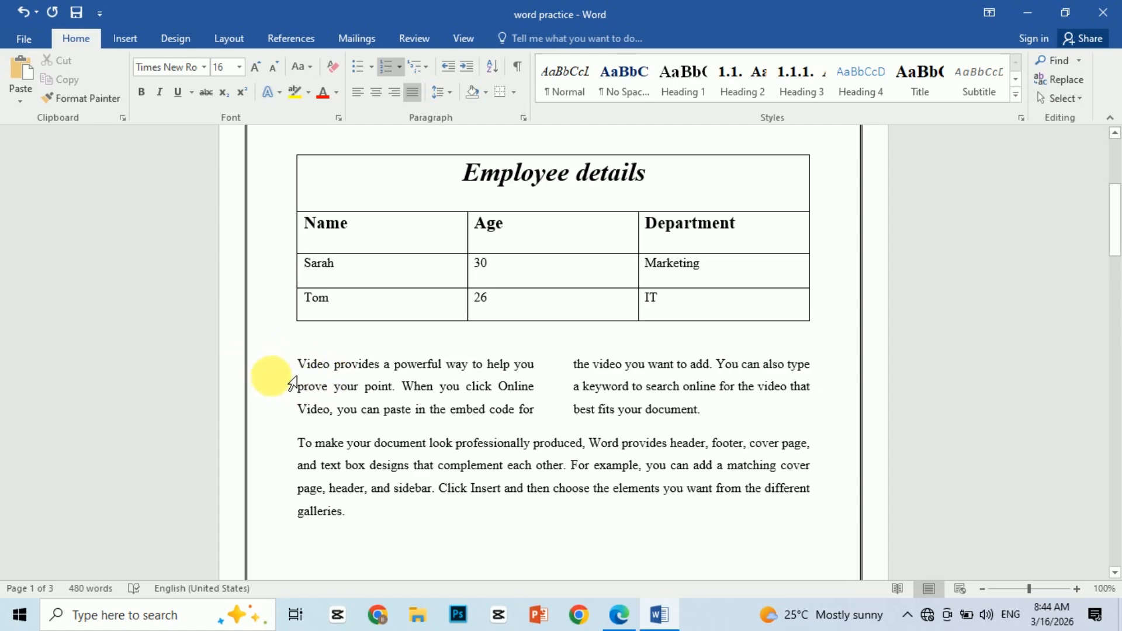
scroll(513, 388, down, 10)
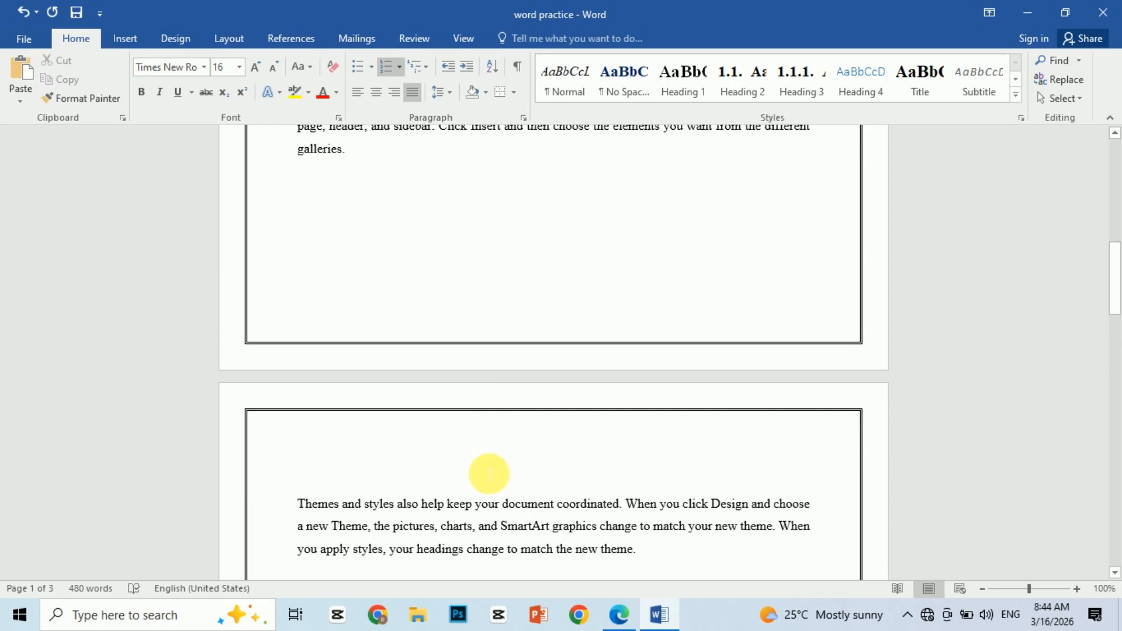
scroll(489, 473, up, 7)
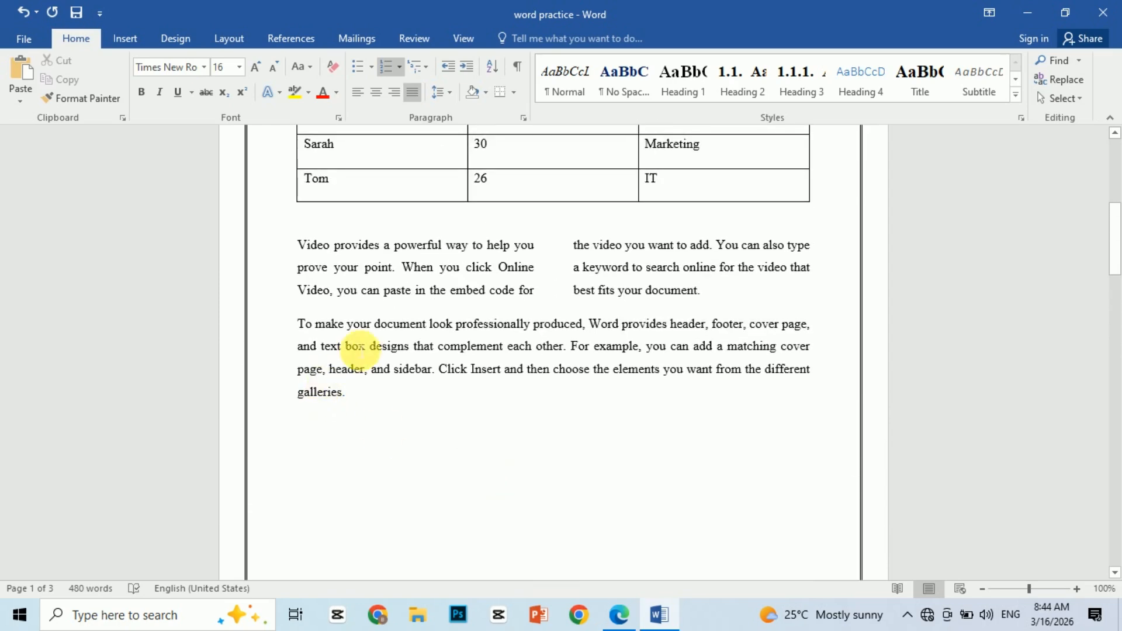
Apply the Narrow margin preset of 0.5" on all sides to the pages.
click(229, 39)
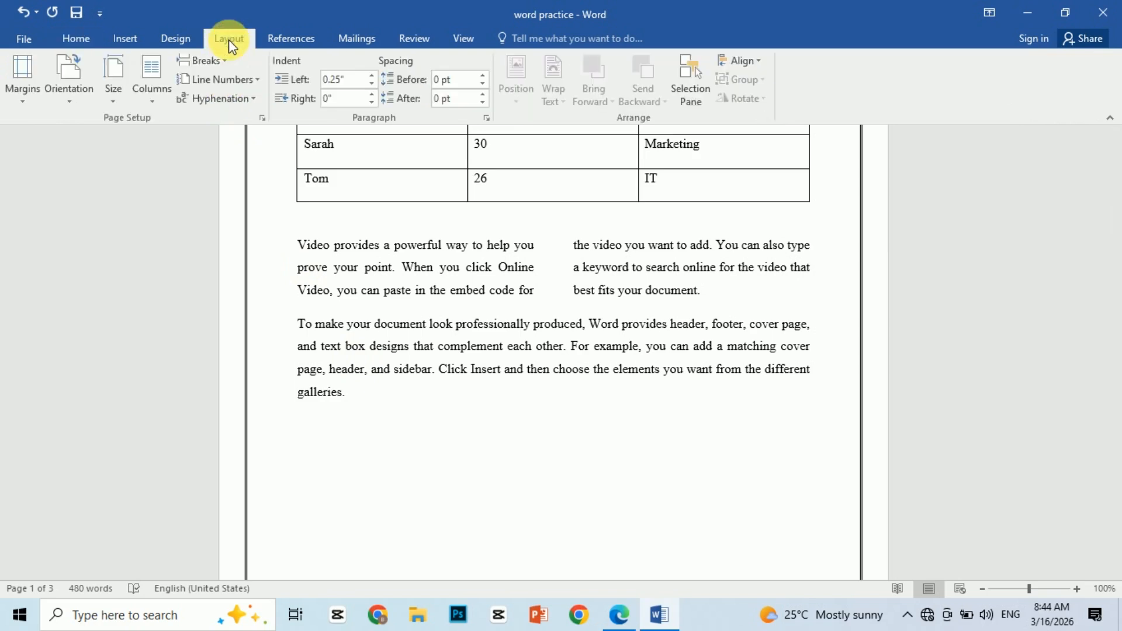
click(17, 100)
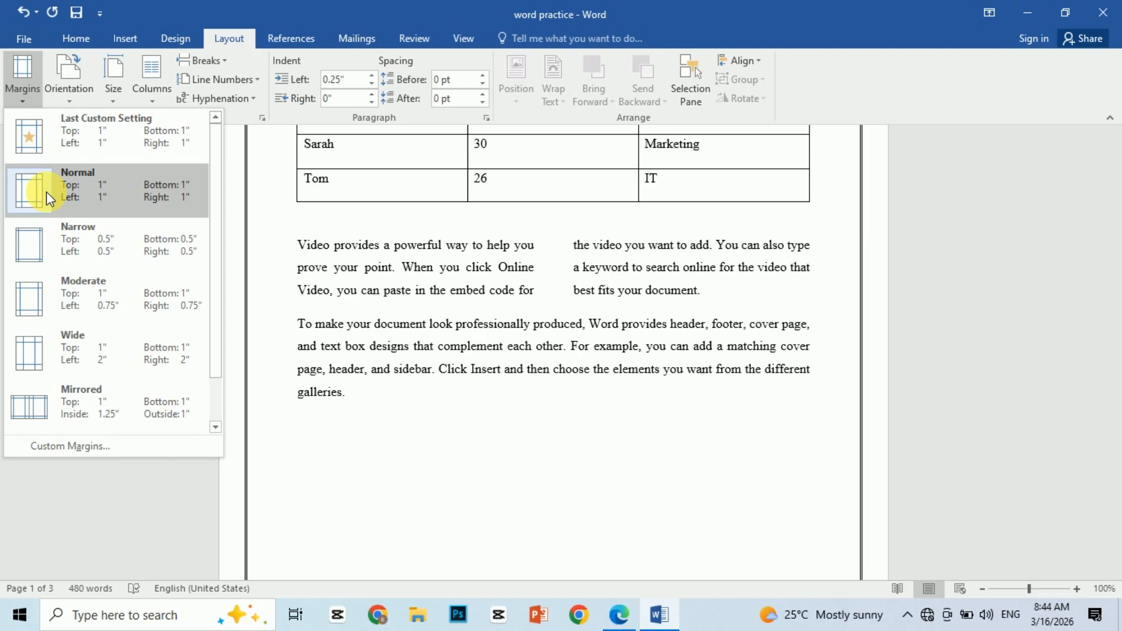
click(21, 245)
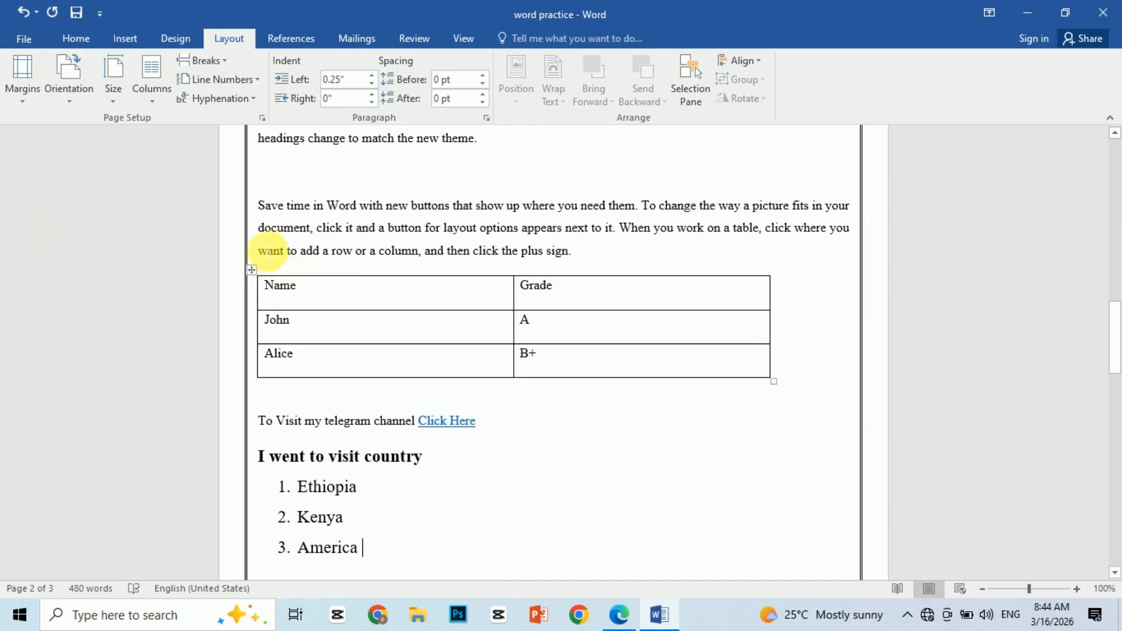
Try the Moderate and Wide margin presets on the pages, and return them to the Normal 1" margins.
click(22, 101)
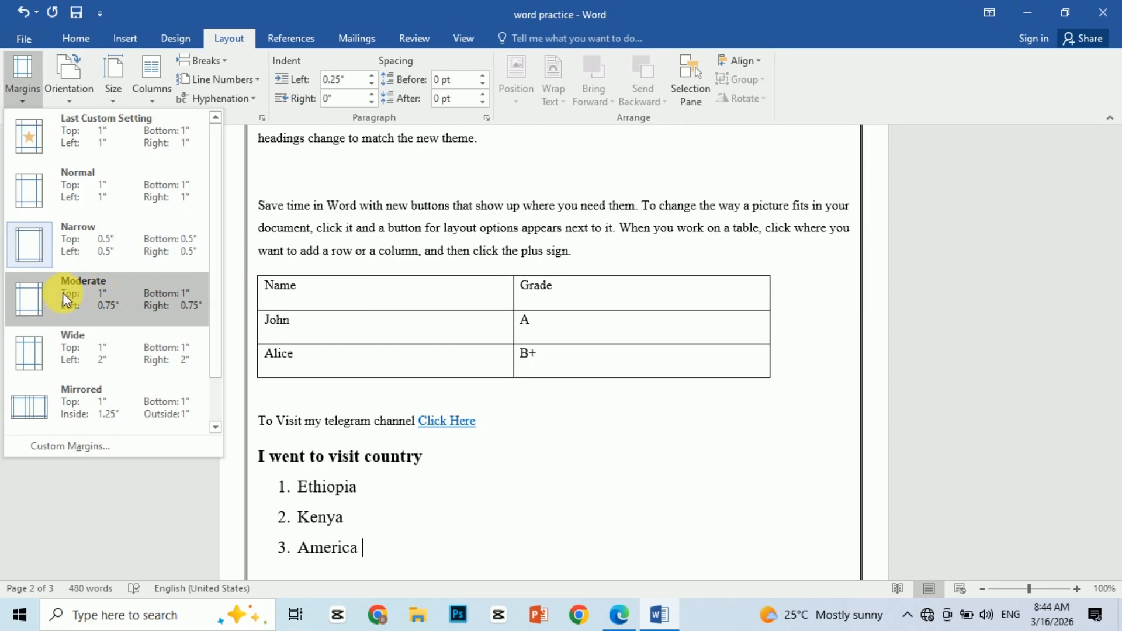
click(28, 298)
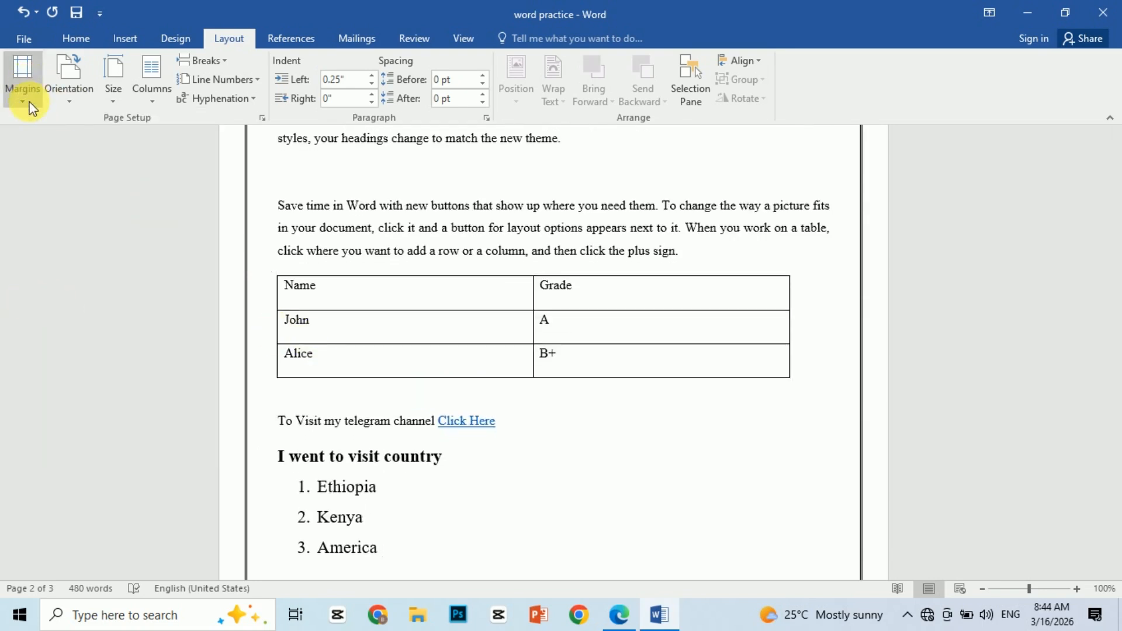
click(29, 102)
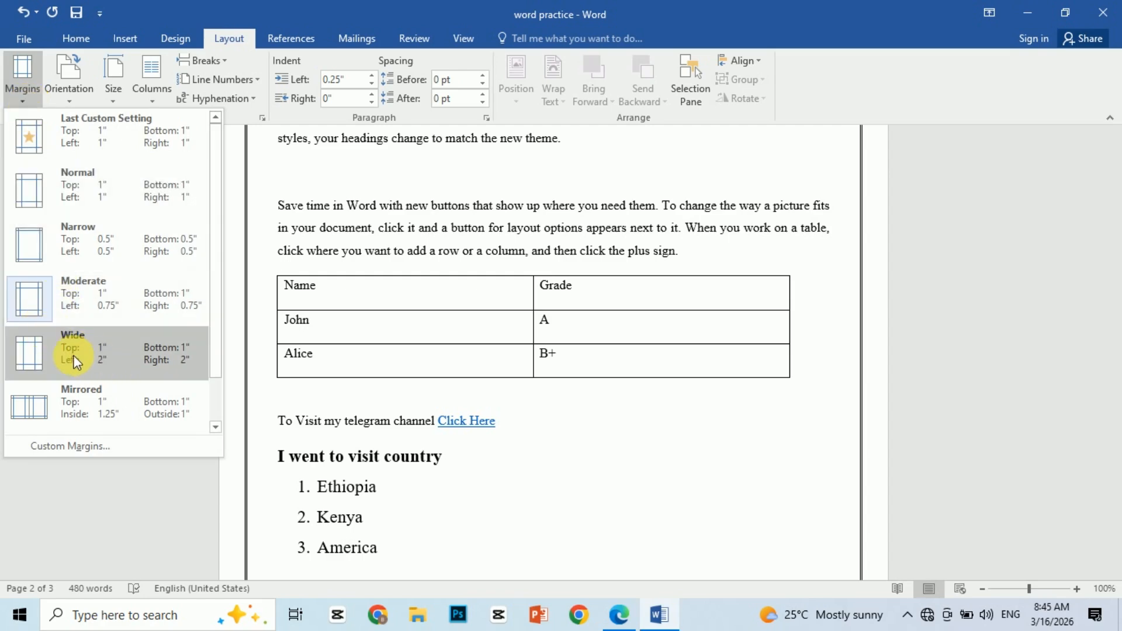
click(45, 352)
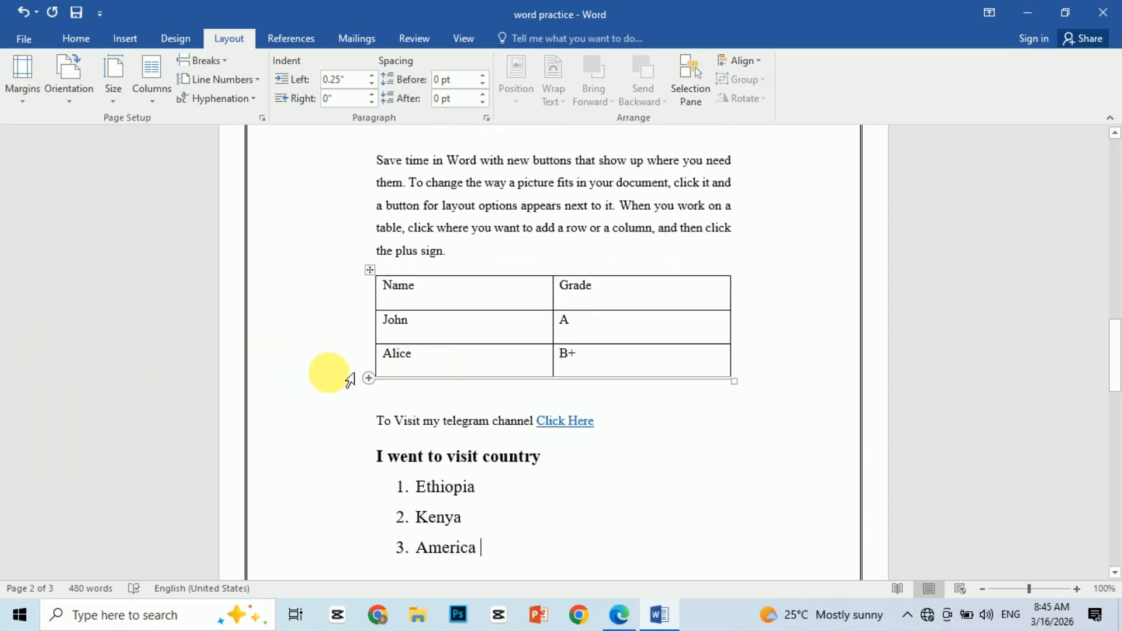
click(27, 97)
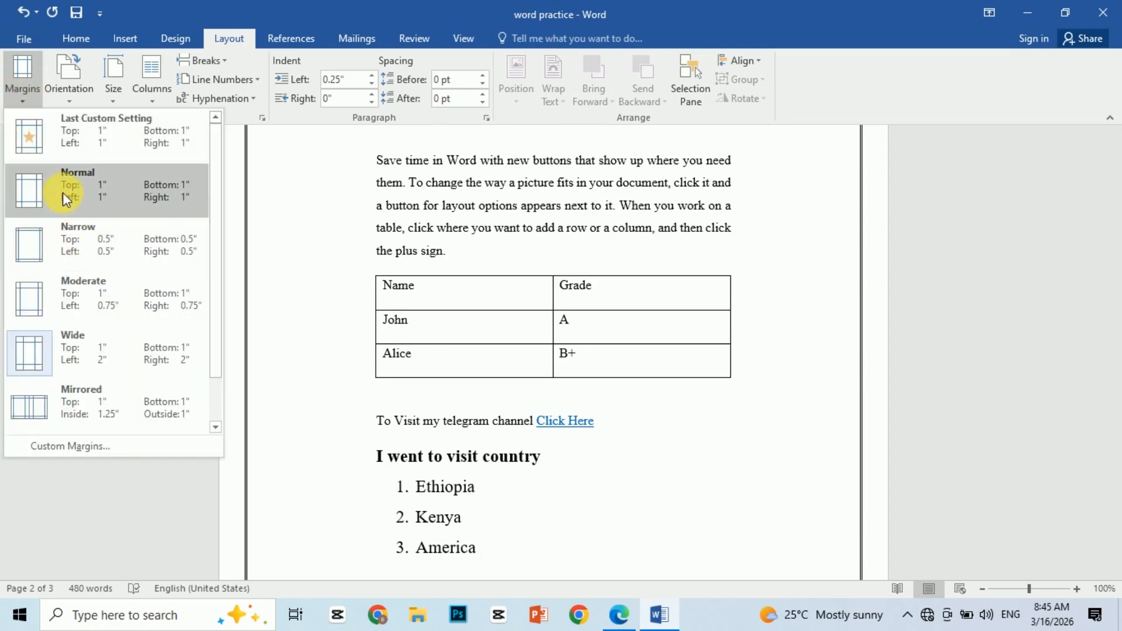
click(62, 191)
Set Landscape orientation for the section starting above the "Themes and styles" paragraph.
scroll(531, 293, down, 5)
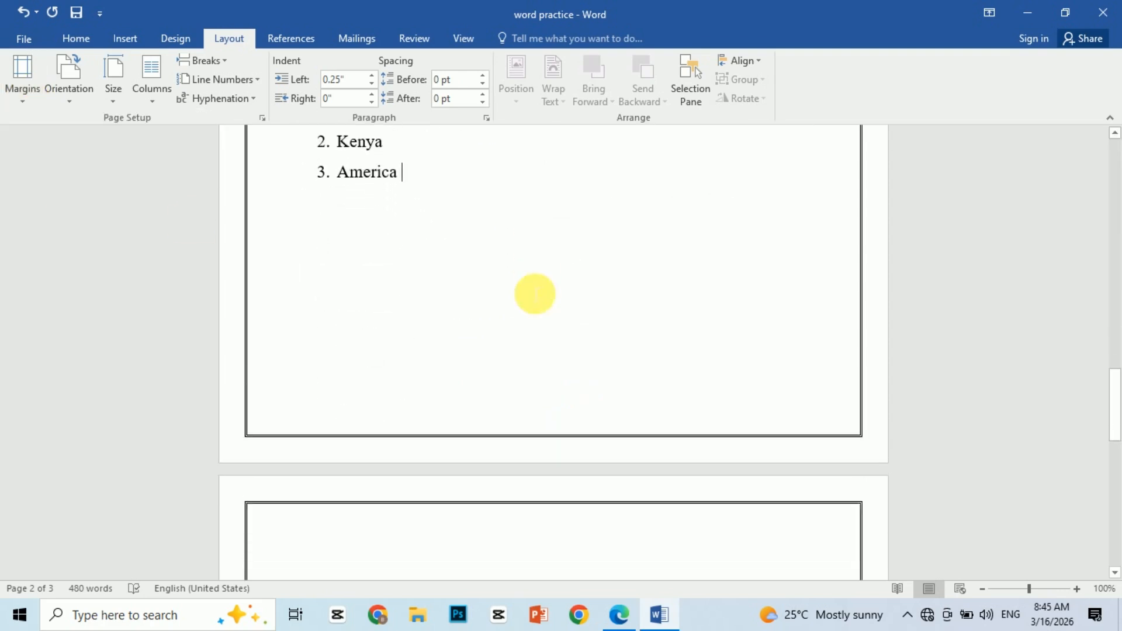
scroll(534, 293, up, 4)
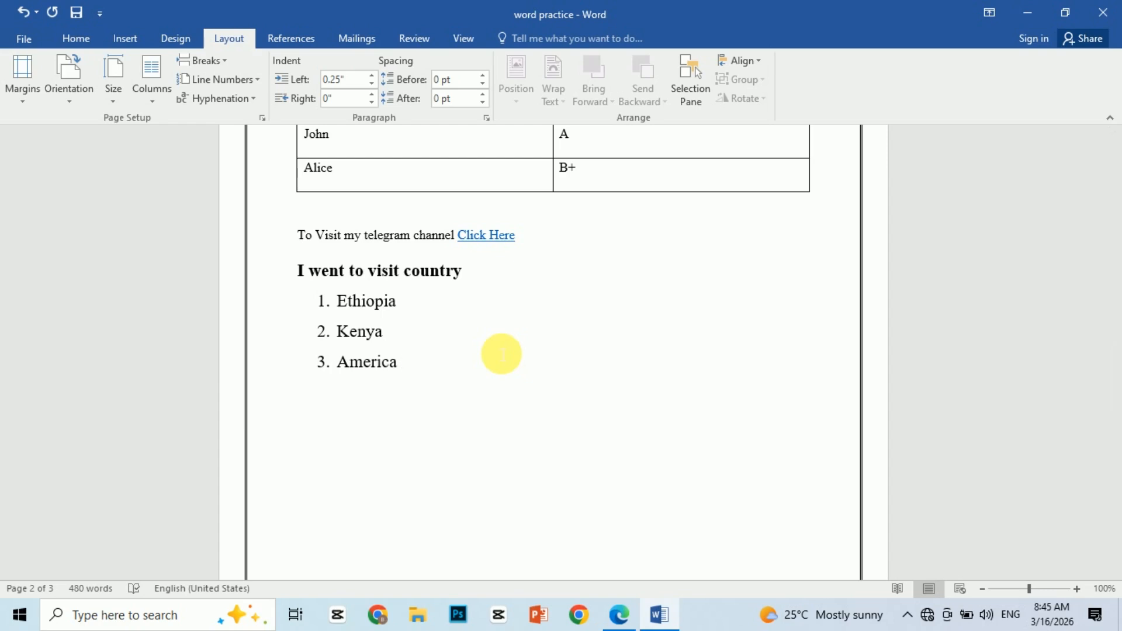
scroll(502, 354, up, 6)
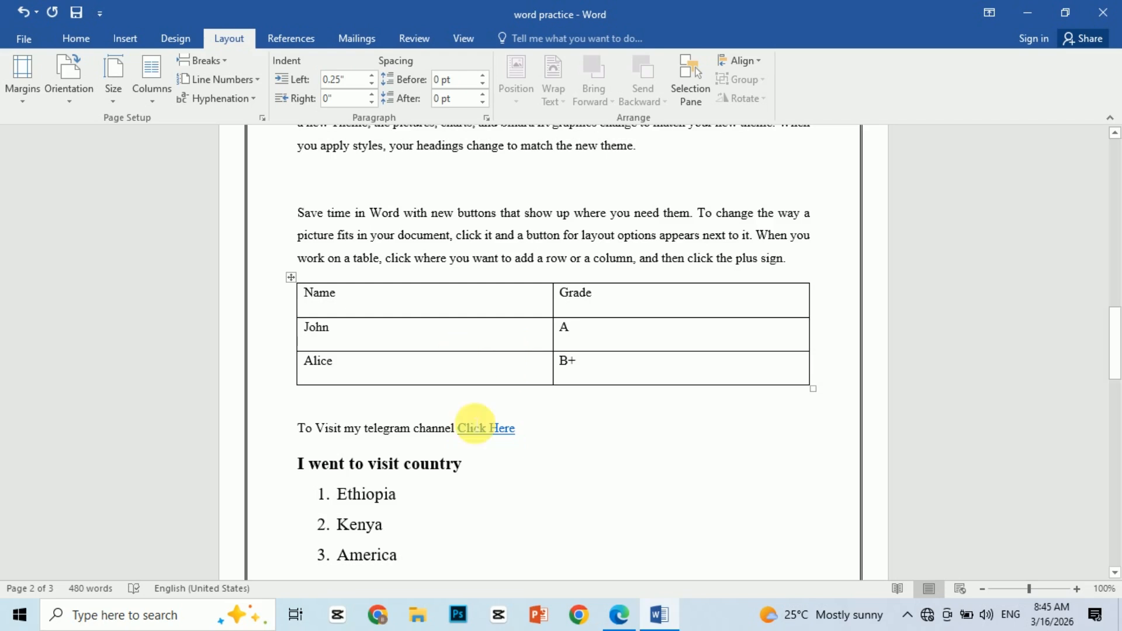
scroll(543, 507, up, 1)
scroll(487, 310, up, 2)
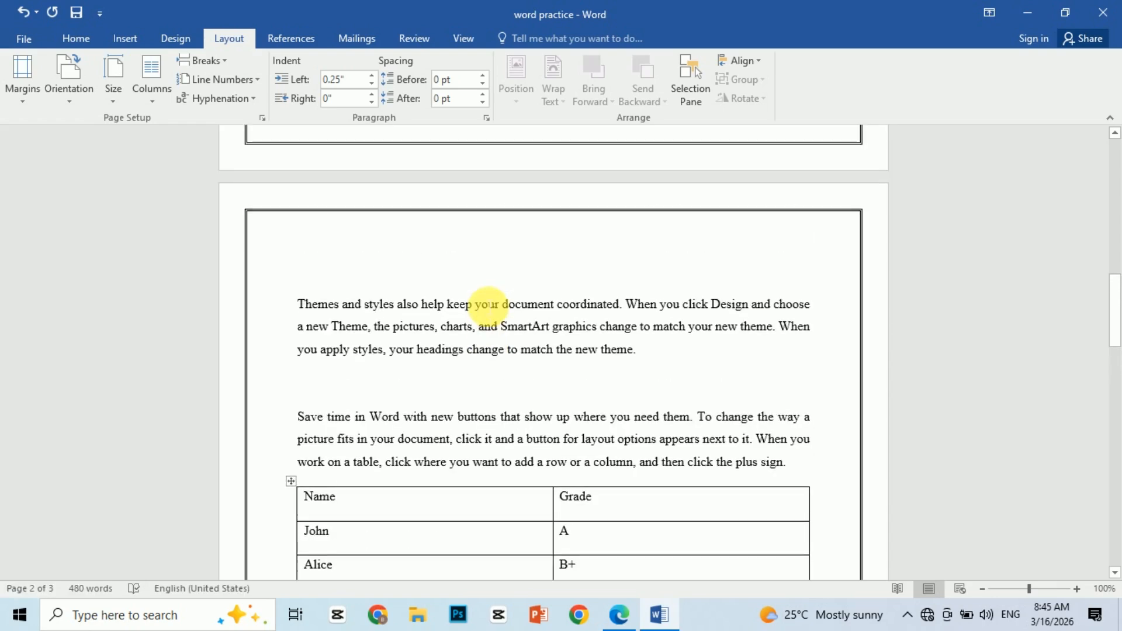
click(315, 271)
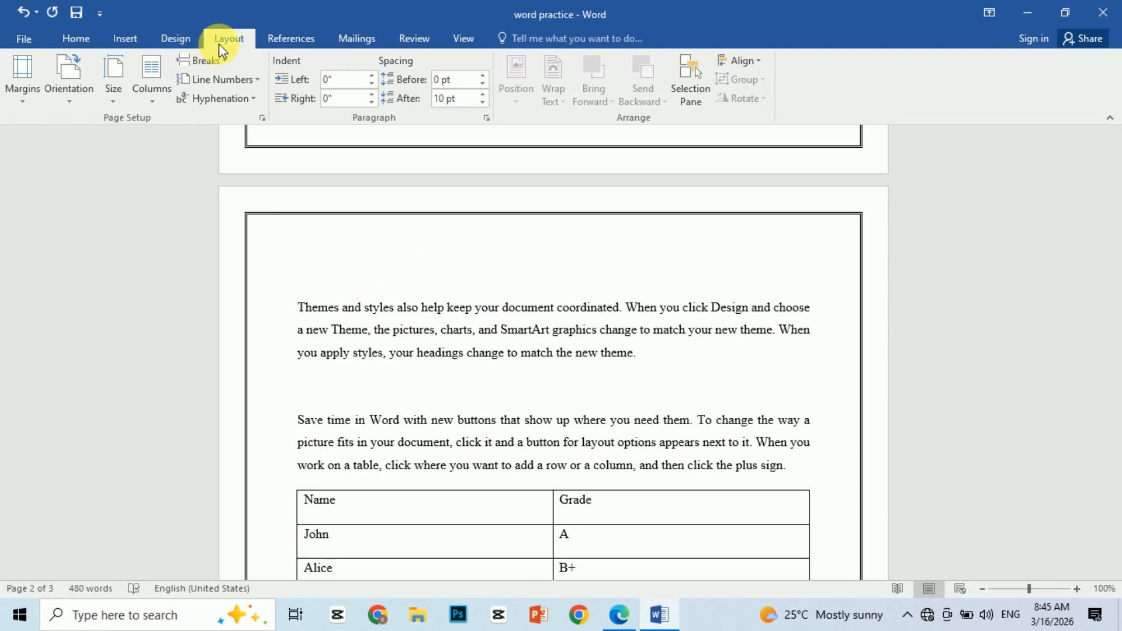
click(71, 104)
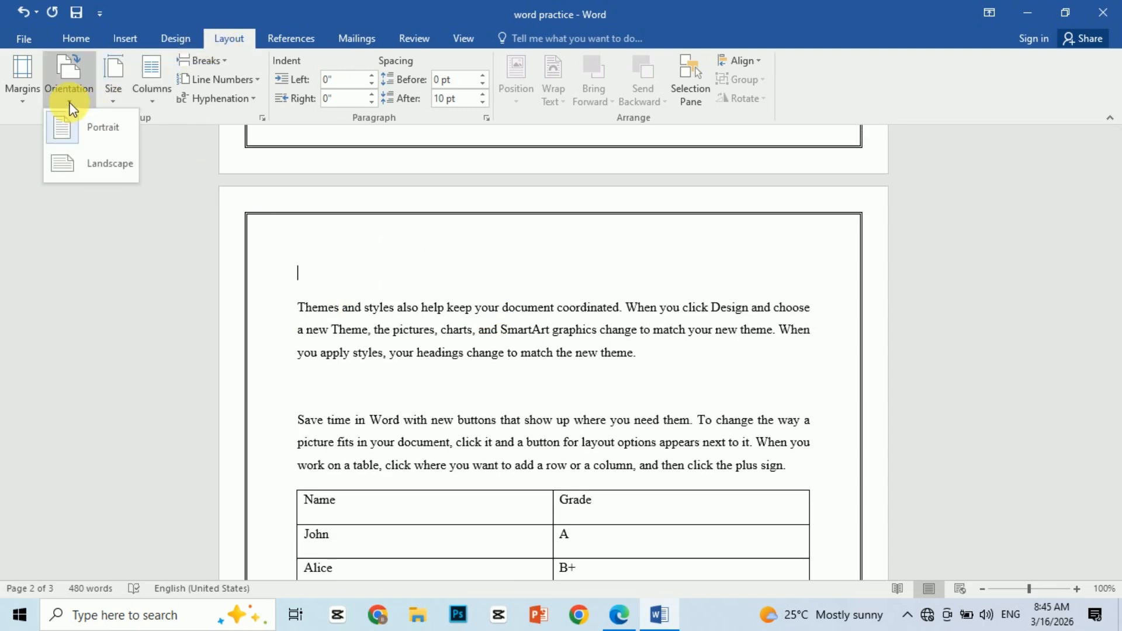
click(79, 163)
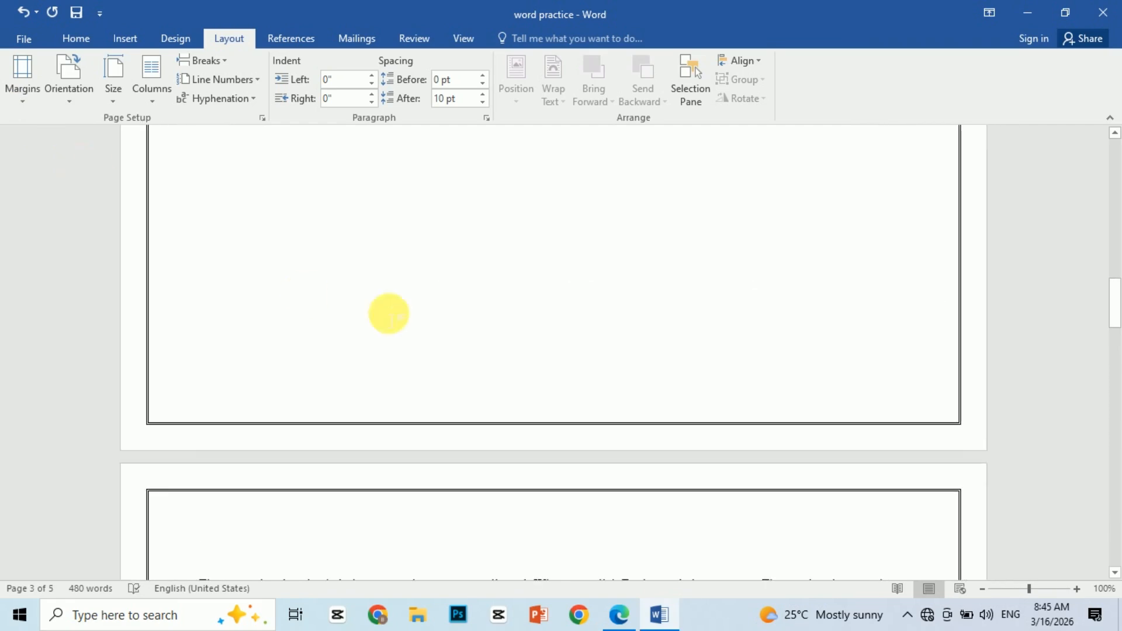
Set the entire document, including the first page with the marks and employee tables, to Landscape orientation.
scroll(451, 320, up, 10)
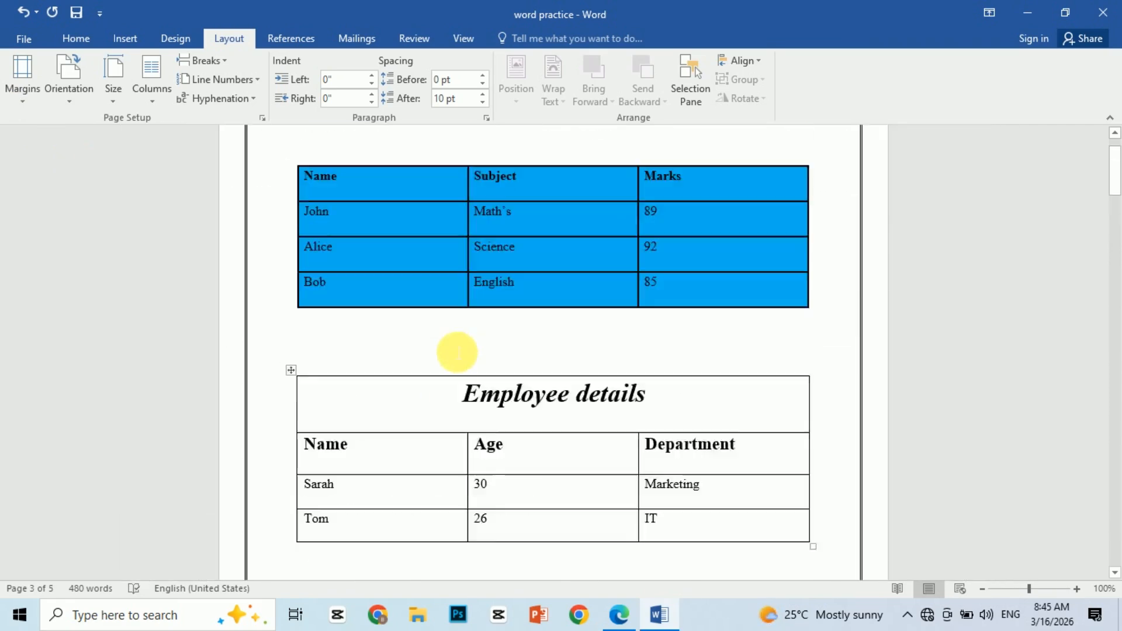
scroll(450, 345, down, 10)
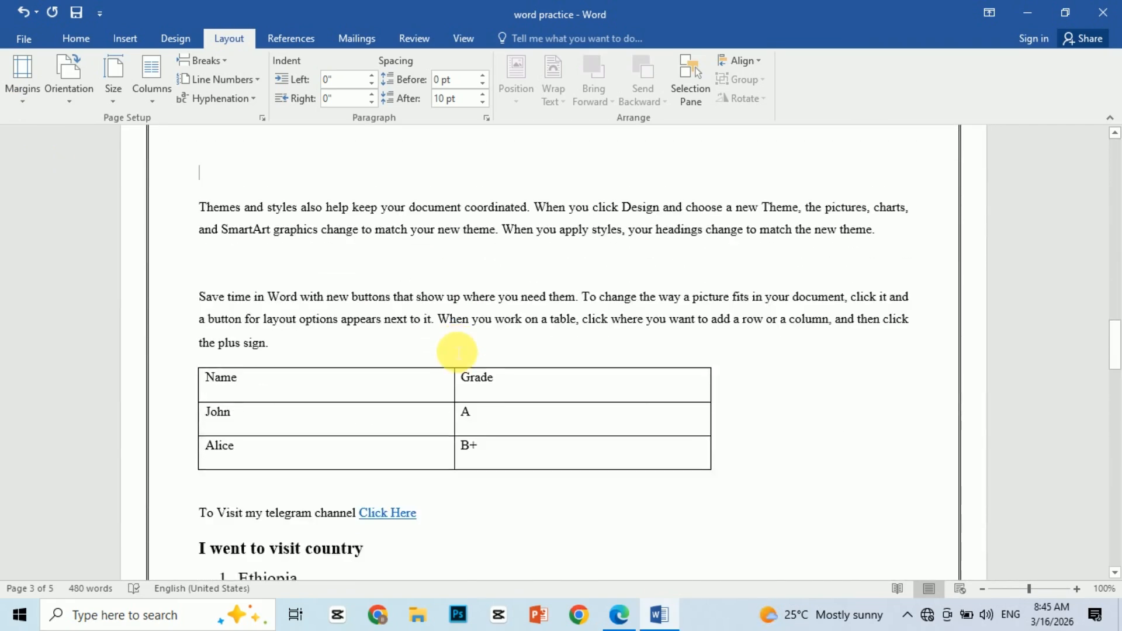
scroll(450, 346, up, 10)
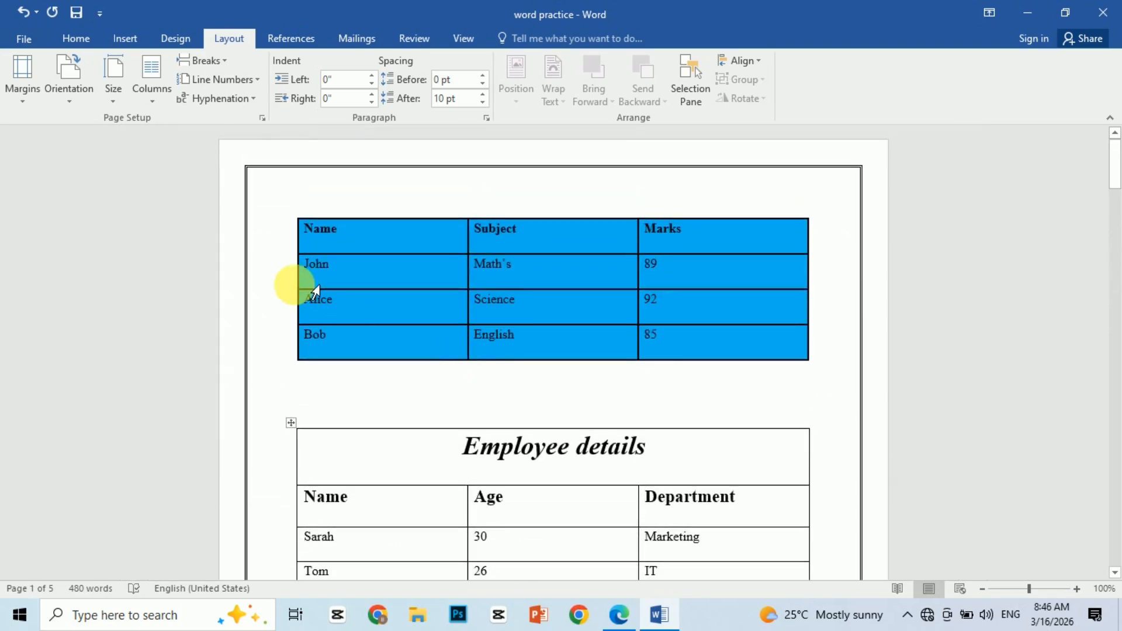
key(ctrl+a)
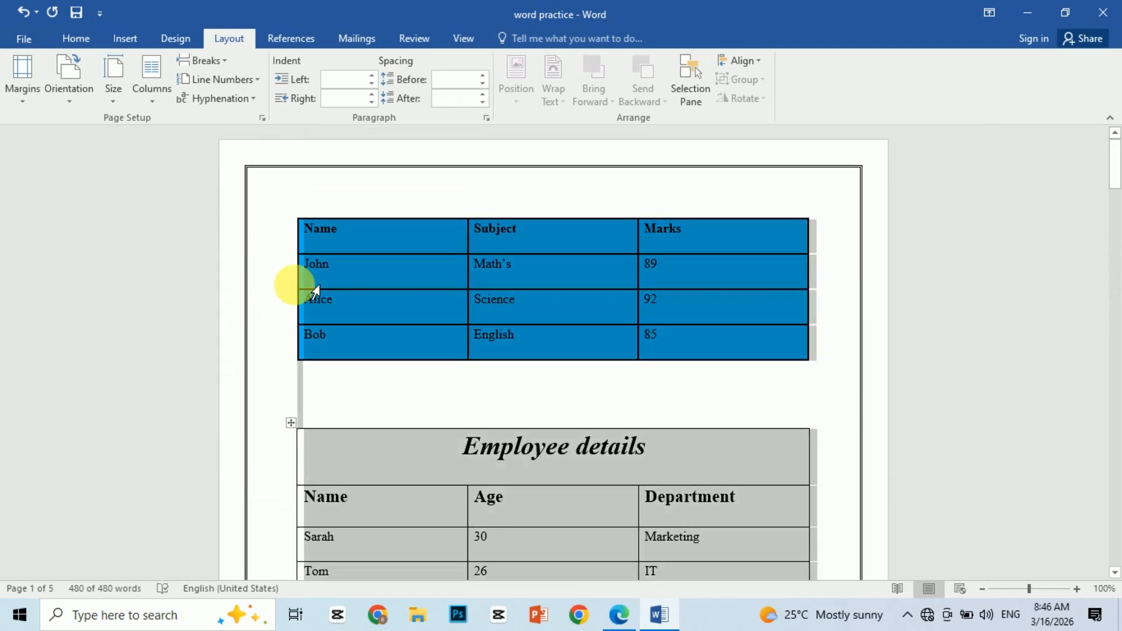
click(70, 101)
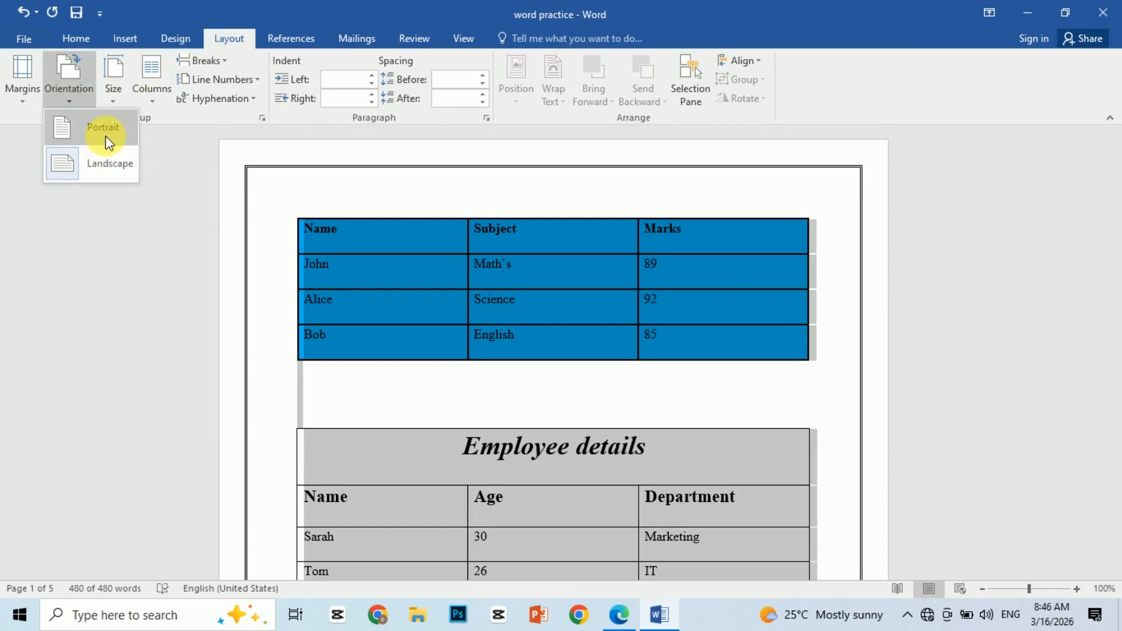
click(107, 142)
click(70, 87)
click(111, 164)
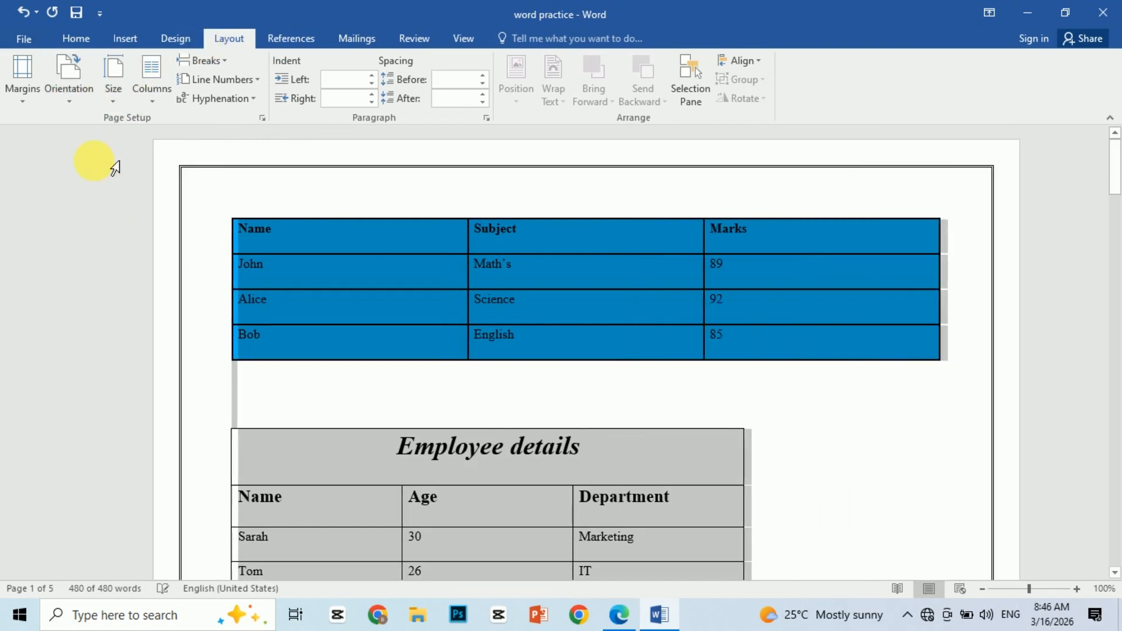
click(754, 386)
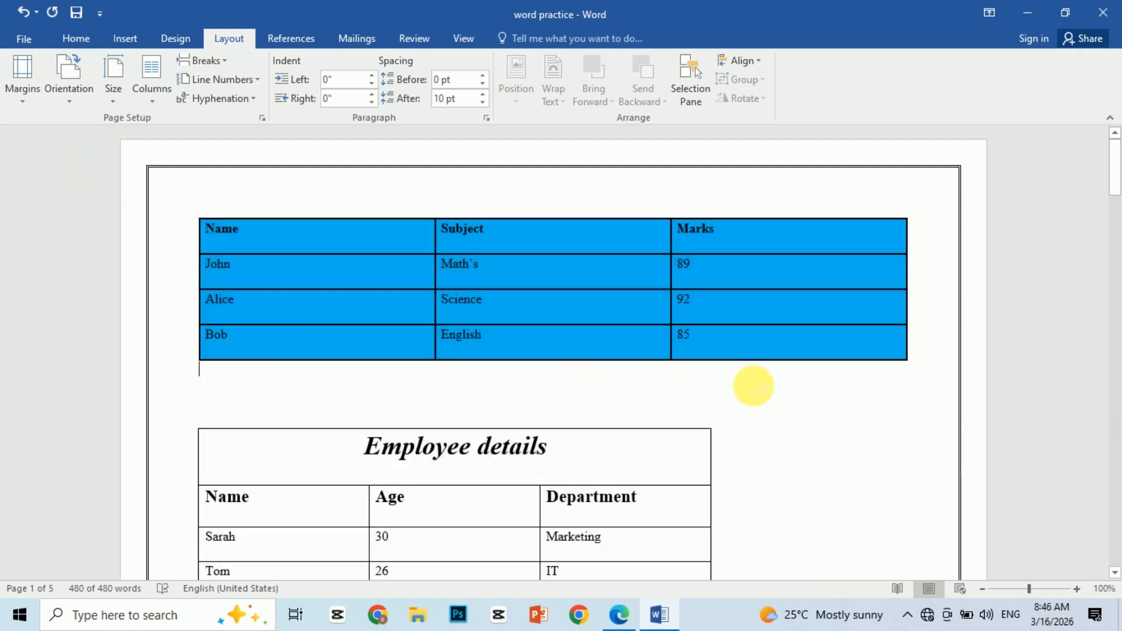
scroll(754, 386, down, 15)
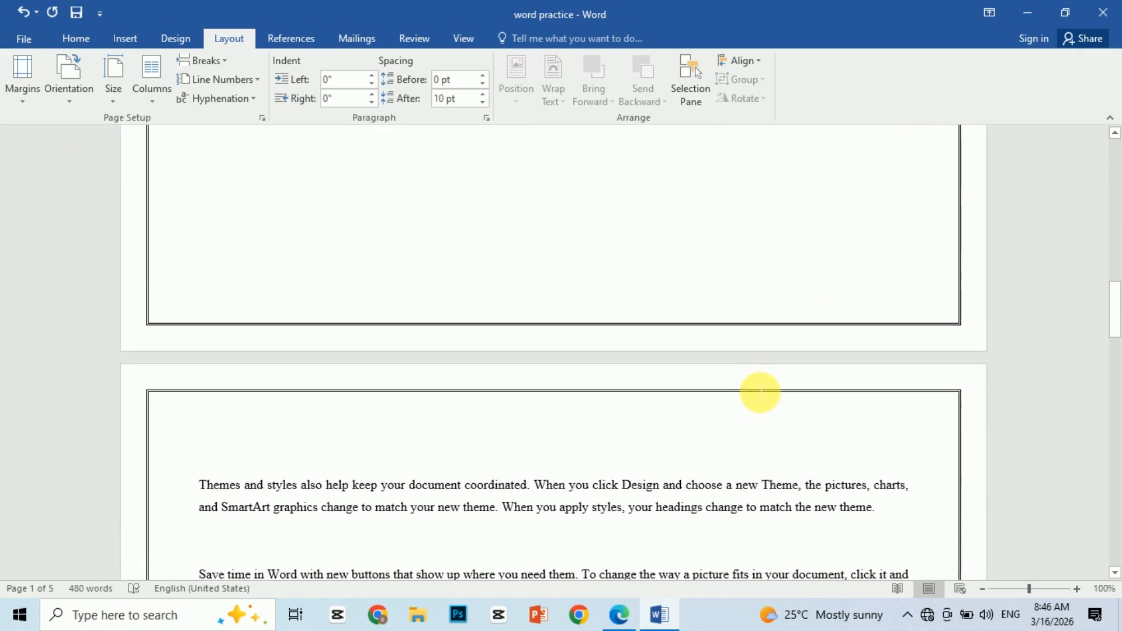
scroll(759, 392, down, 3)
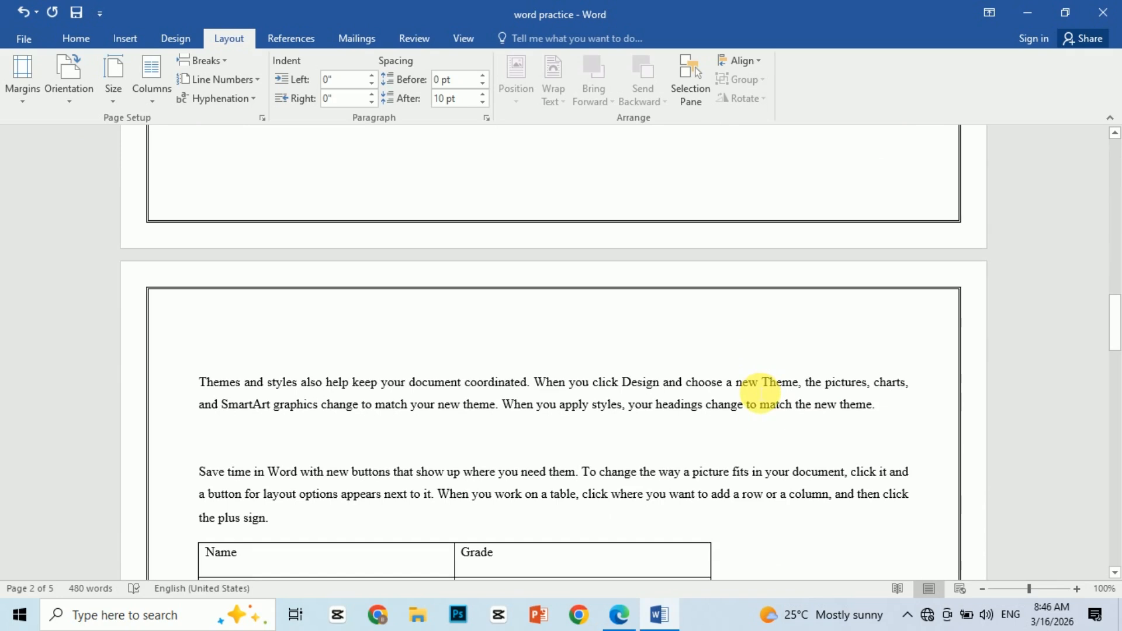
Preview the document for printing in Portrait and again in Landscape orientation, and return to the document without printing.
key(ctrl+p)
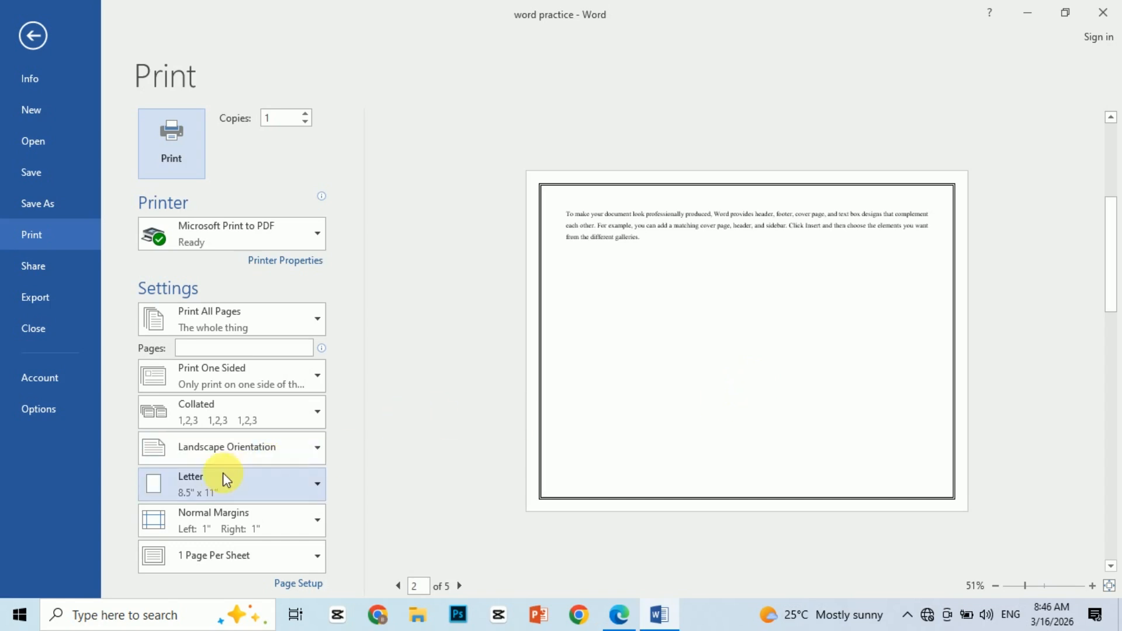
click(214, 457)
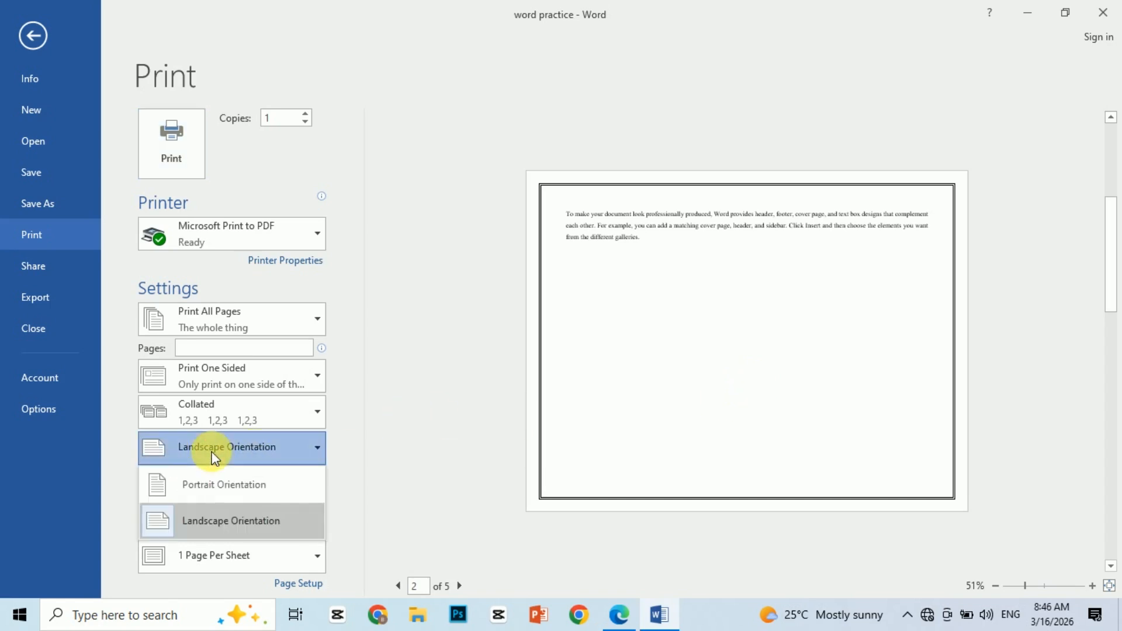
click(230, 483)
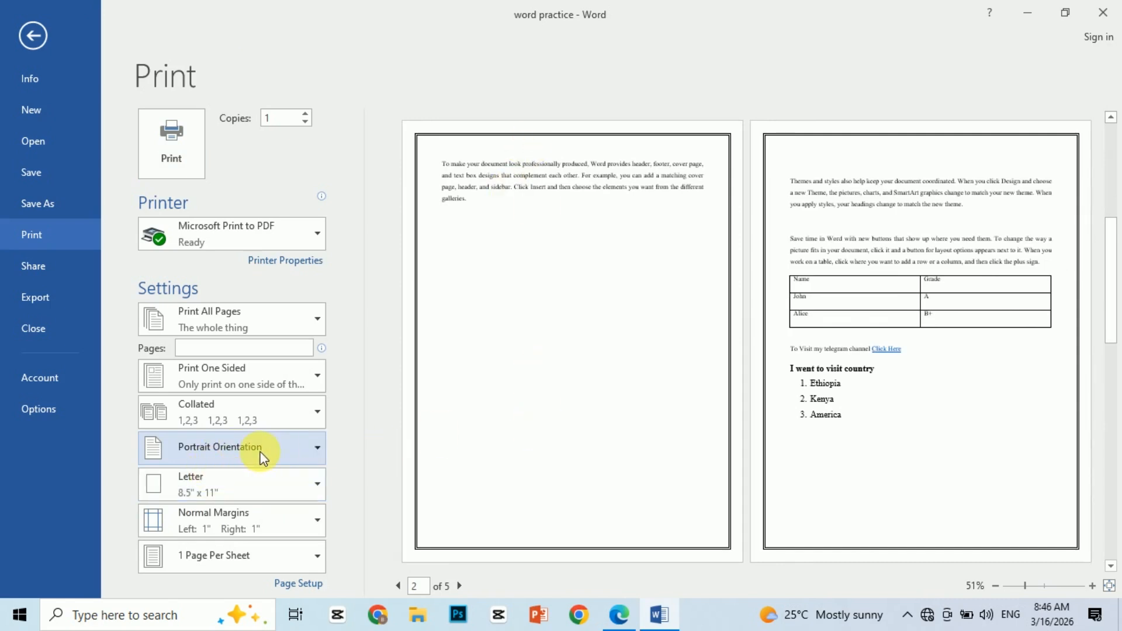
click(234, 451)
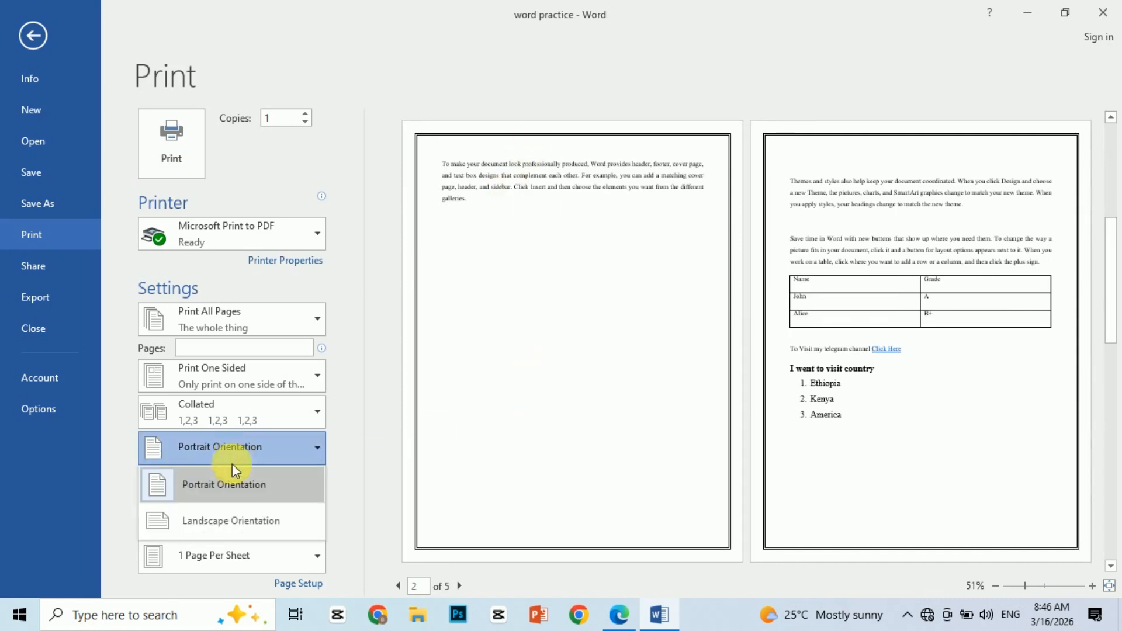
click(245, 526)
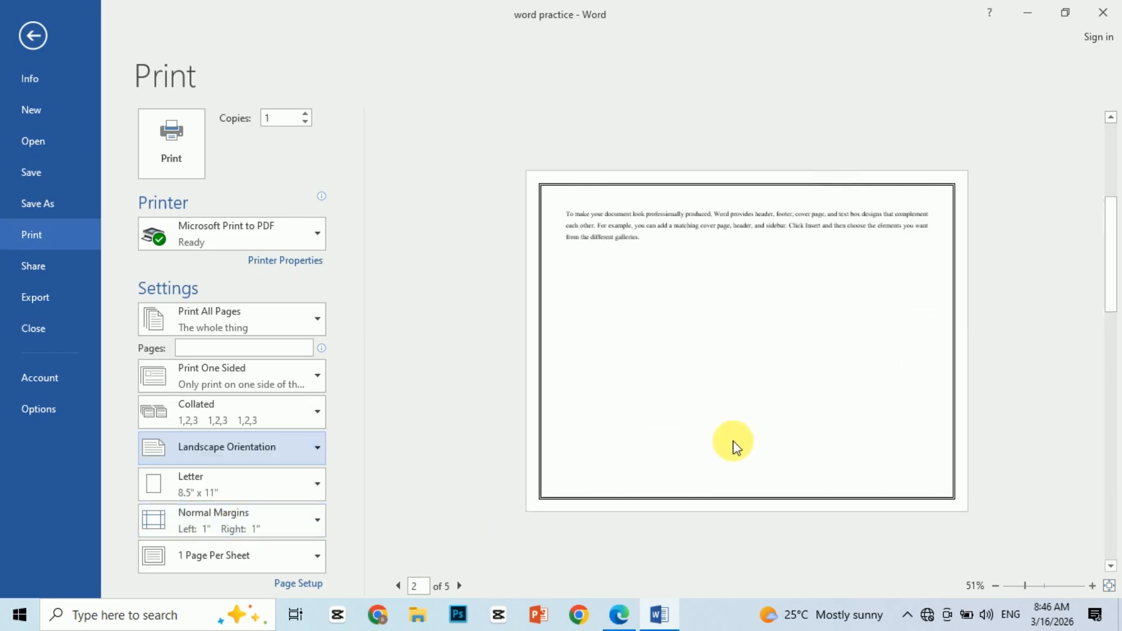
drag(1109, 283, 1111, 327)
scroll(1110, 325, up, 2)
key(Escape)
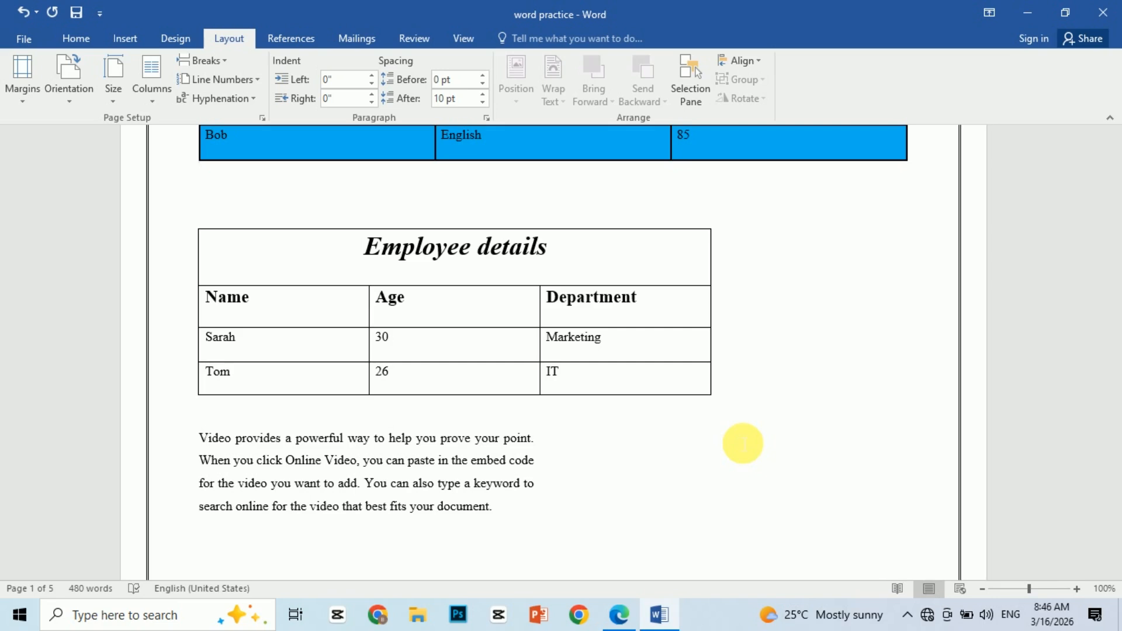